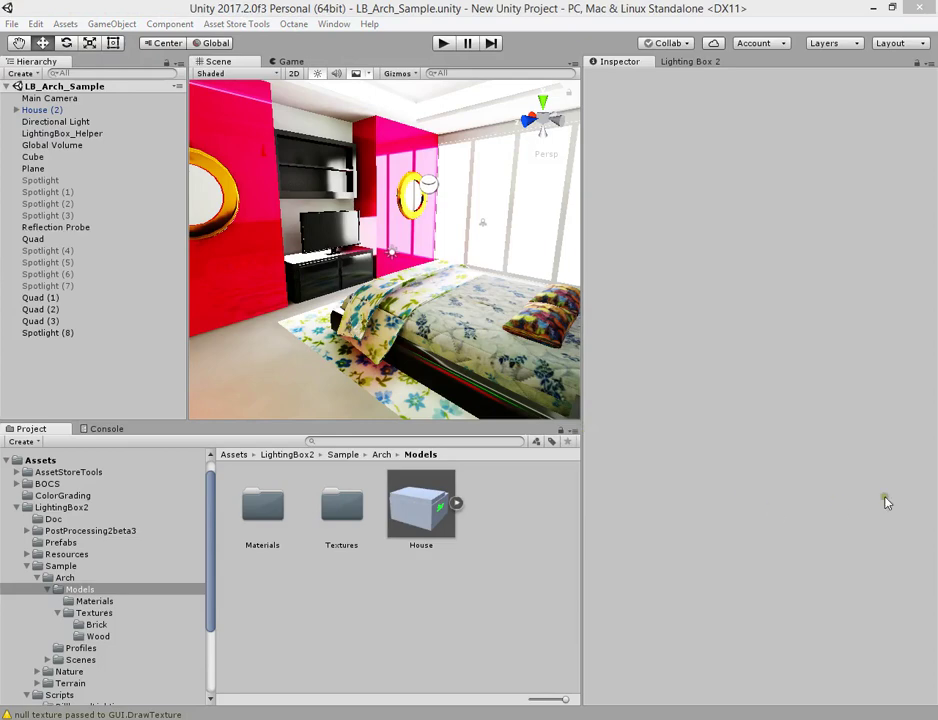
- Open the BOCS assets folder and launch the BOCS Lightmapper Preview from the Window menu
alt+drag(570, 345, 370, 287)
click(47, 484)
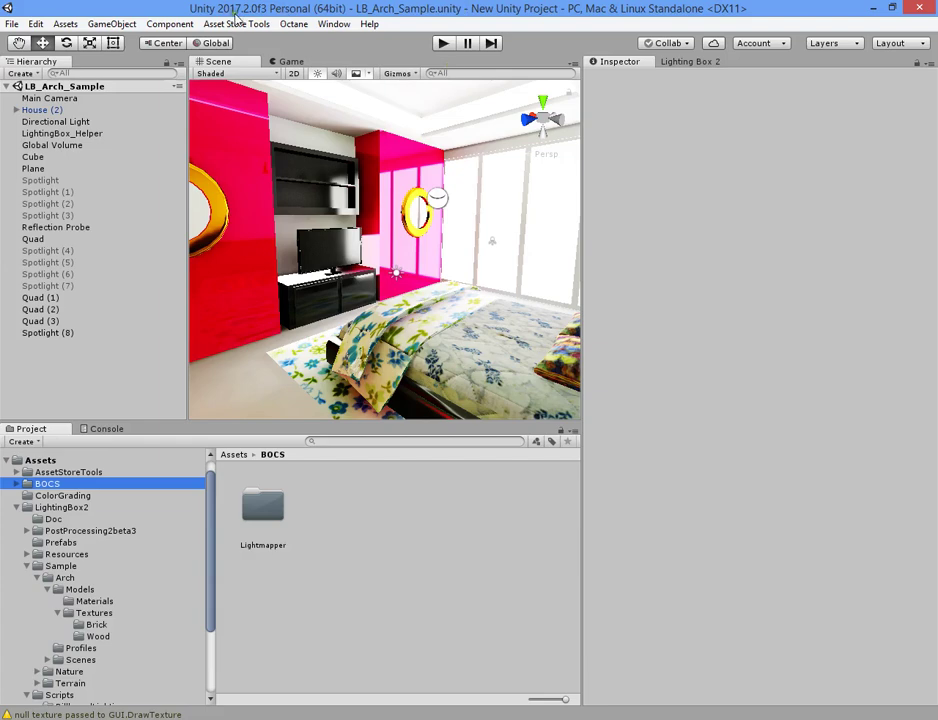
click(333, 24)
click(541, 79)
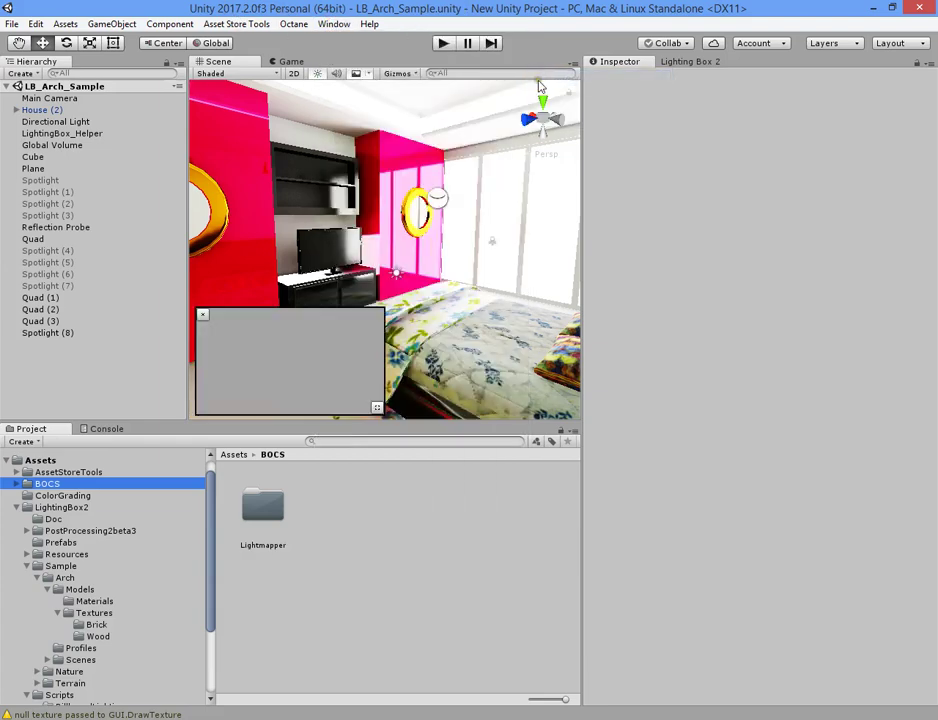
- Relaunch the BOCS Lightmapper Preview and orbit from the TV wall round to the bed
click(333, 24)
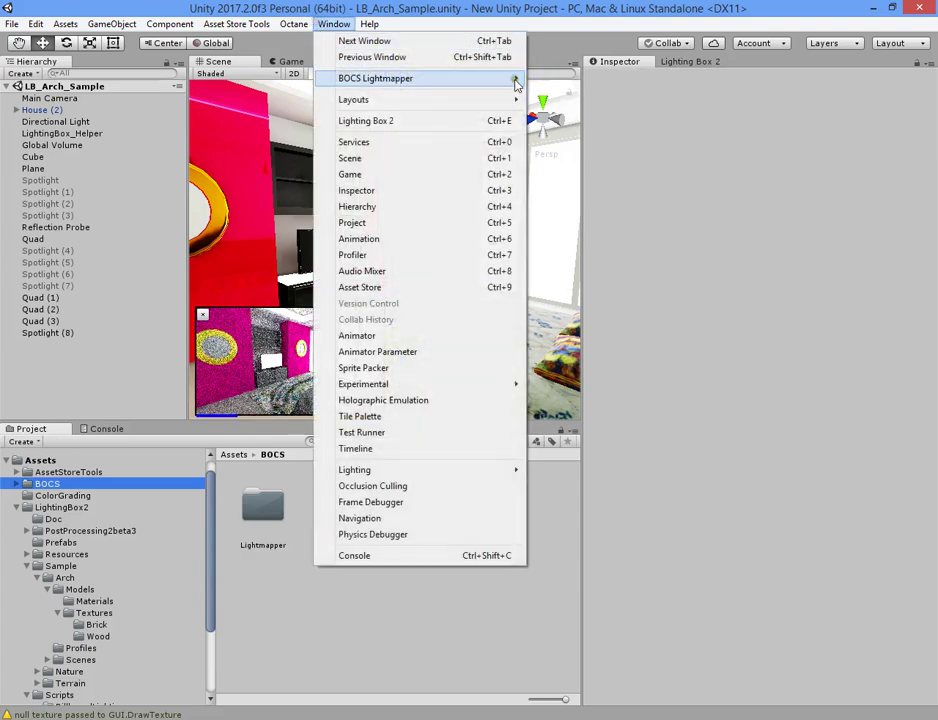
mouse_move(420, 78)
click(553, 78)
mouse_move(400, 215)
right_down()
mouse_move(300, 215)
mouse_move(480, 199)
right_up()
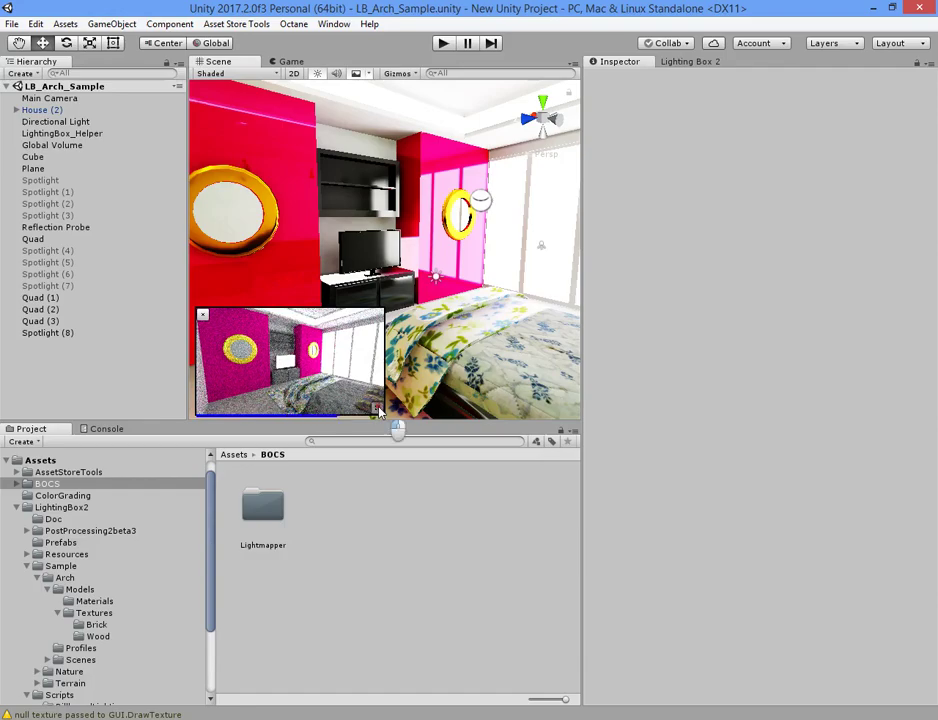
mouse_move(379, 410)
right_down()
mouse_move(545, 316)
mouse_move(420, 160)
mouse_move(270, 188)
right_up()
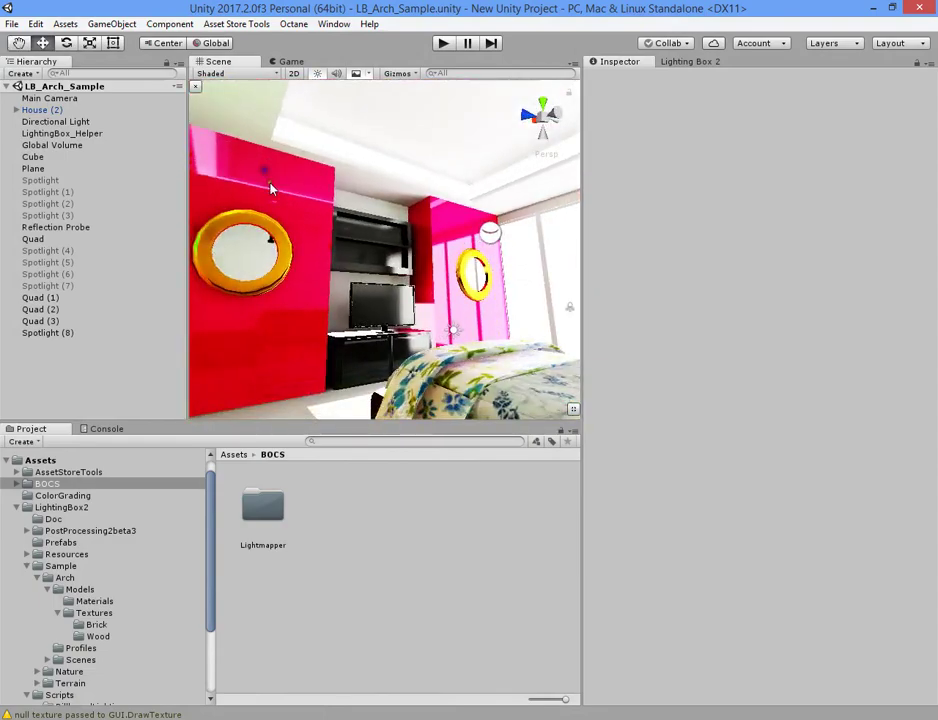
mouse_move(270, 188)
right_down()
mouse_move(638, 311)
mouse_move(293, 298)
mouse_move(401, 226)
mouse_move(401, 299)
mouse_move(420, 305)
right_up()
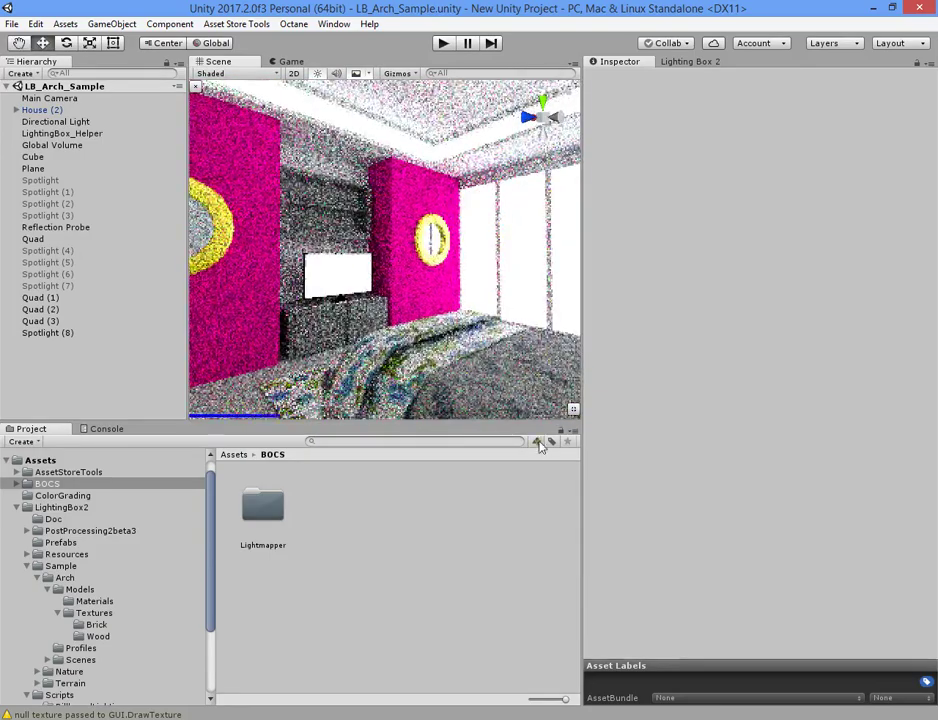
click(573, 410)
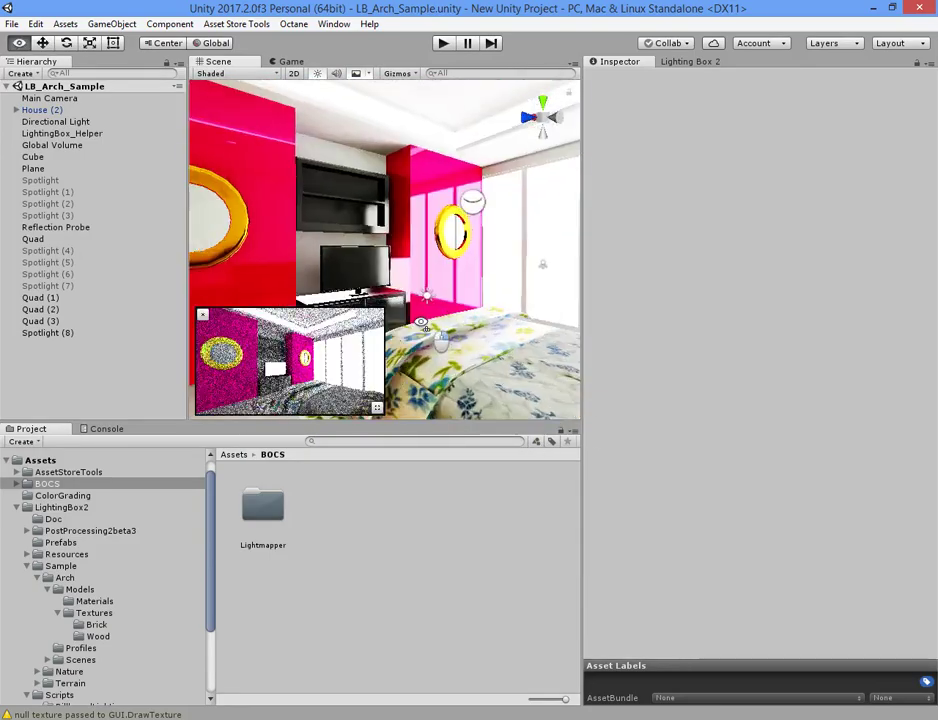
right_drag(440, 250, 416, 229)
- Select Wall2 under House (2) and open its Wall_Steel material node graph
click(416, 229)
click(407, 184)
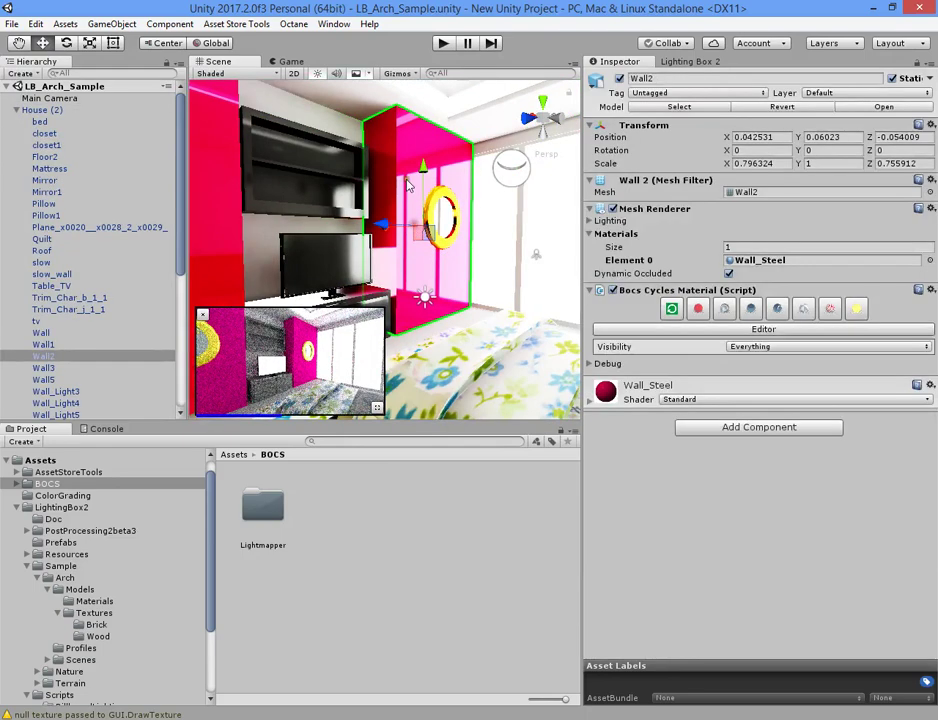
click(736, 330)
scroll(440, 272, down, 2)
scroll(445, 268, down, 2)
scroll(400, 275, down, 3)
drag(306, 281, 408, 383)
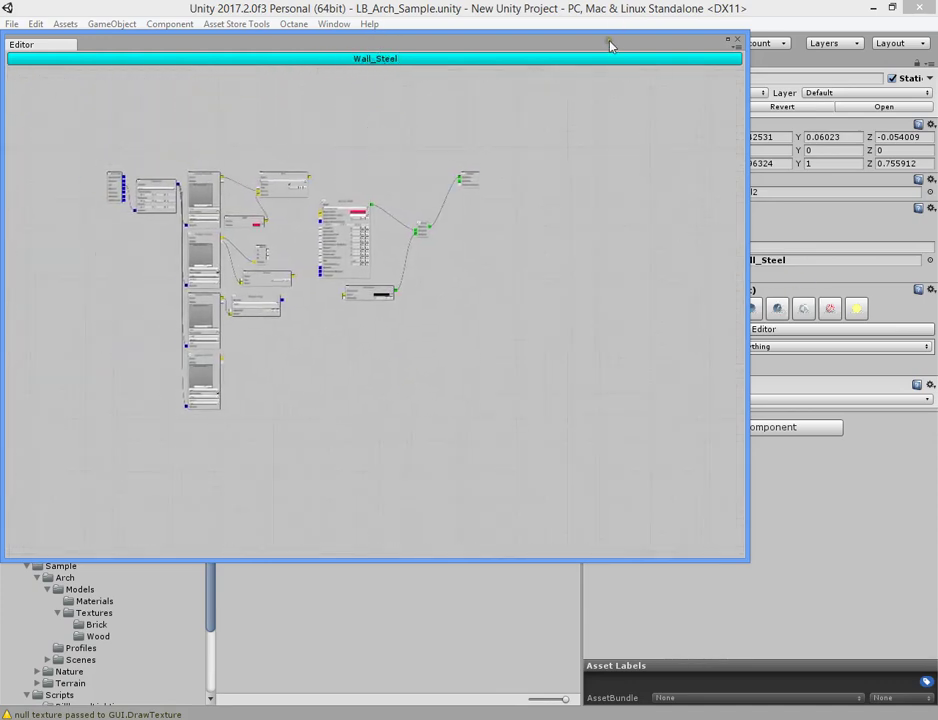
- Rearrange the graph window, expand the Wall_Steel properties and bring the Disney BSDF into view
drag(610, 47, 363, 53)
click(630, 392)
drag(250, 46, 622, 71)
scroll(368, 337, up, 3)
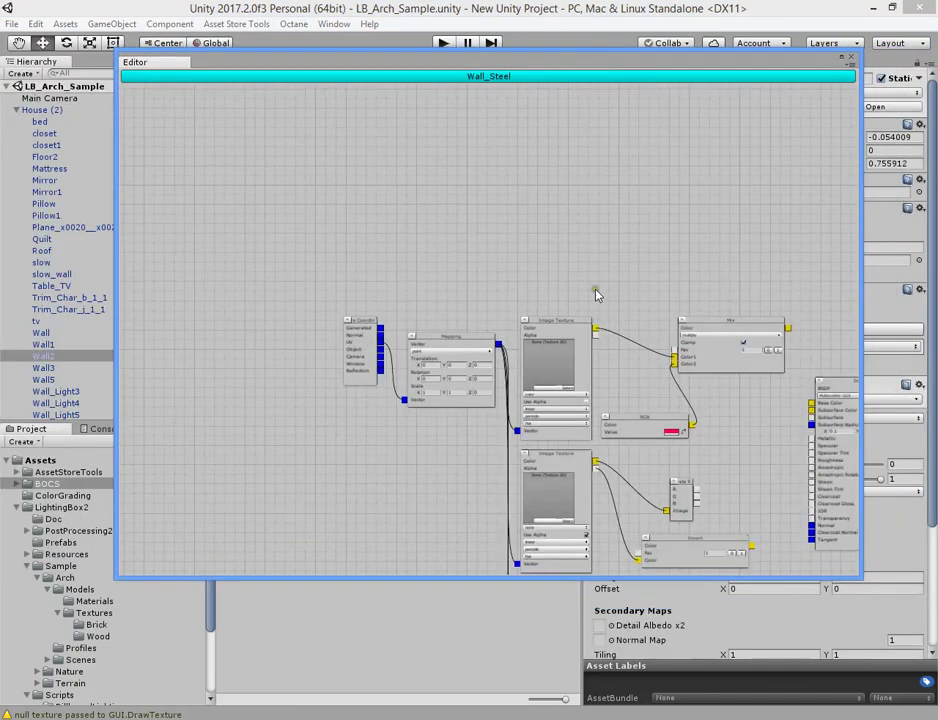
scroll(595, 294, down, 2)
scroll(605, 425, up, 2)
mouse_move(605, 425)
mouse_down()
mouse_move(77, 142)
mouse_move(208, 190)
mouse_up()
scroll(208, 190, down, 2)
- Browse the graph's context options, then close the Wall_Steel node graph
right_click(251, 147)
click(438, 323)
scroll(438, 323, up, 2)
scroll(438, 323, down, 2)
mouse_move(290, 217)
mouse_down()
mouse_move(178, 151)
mouse_move(268, 178)
mouse_up()
right_click(268, 178)
mouse_move(268, 300)
mouse_down()
mouse_move(560, 255)
mouse_move(770, 255)
mouse_move(790, 235)
mouse_up()
click(851, 57)
- Reopen the Wall_Steel graph and set Disney BSDF Specular to 1
click(695, 332)
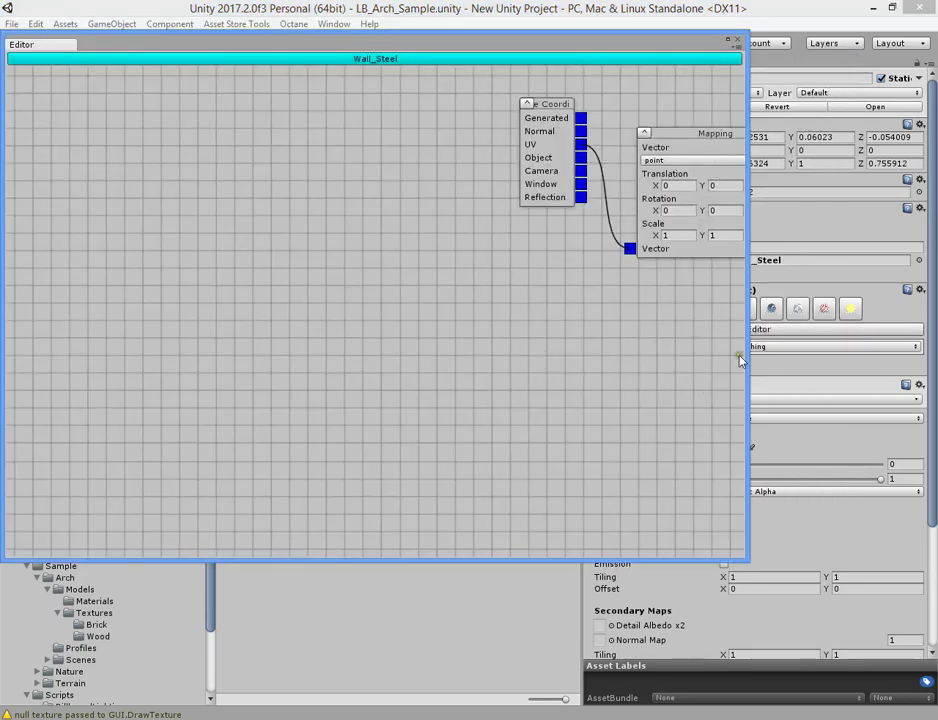
drag(740, 360, 281, 465)
drag(559, 362, 449, 307)
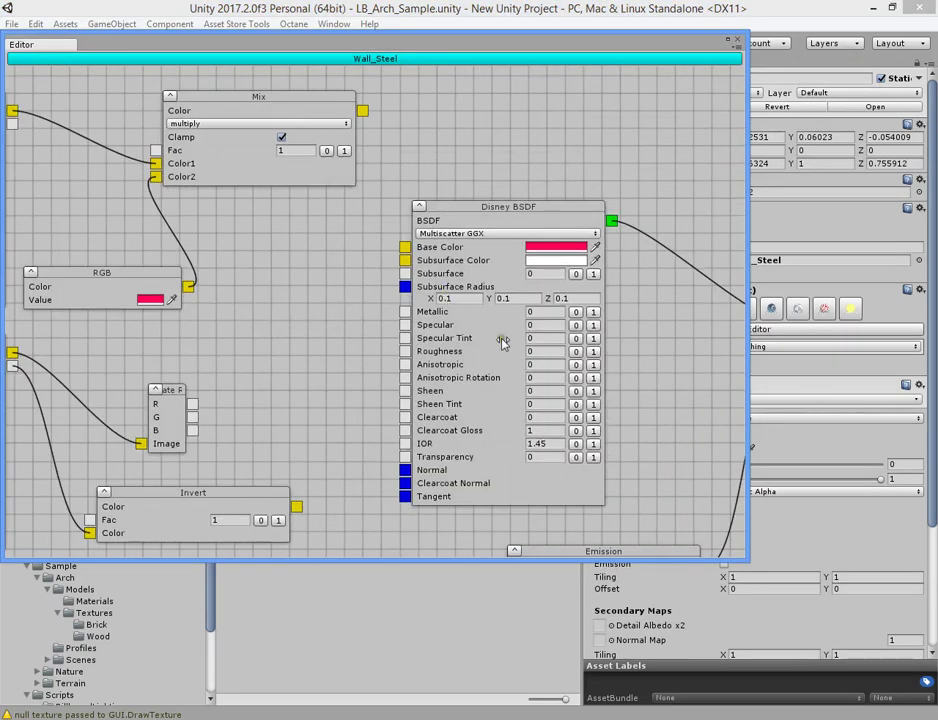
click(536, 323)
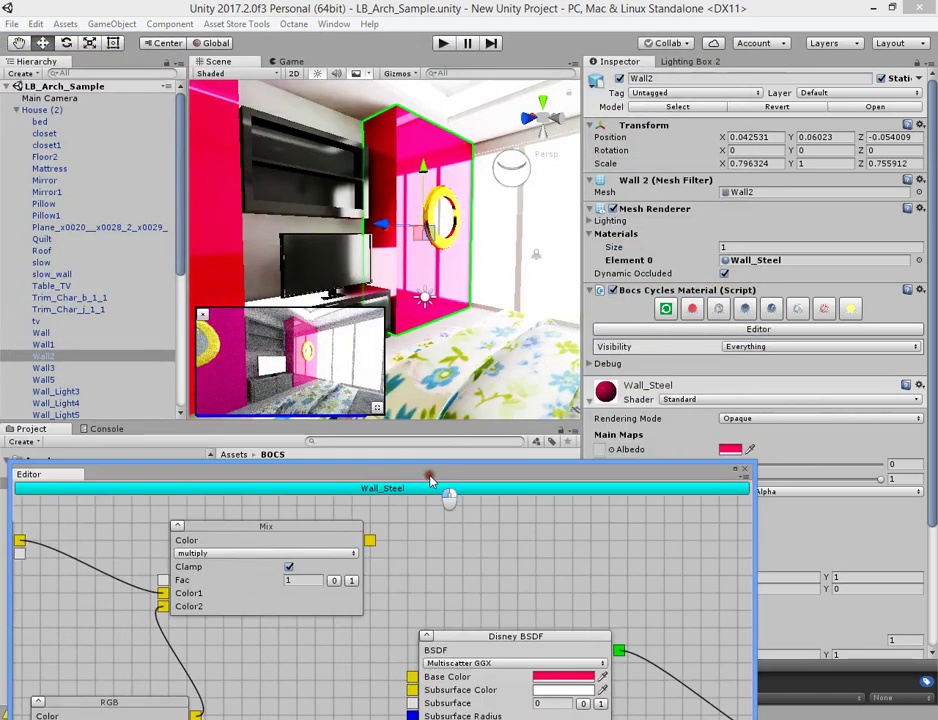
- Move the node graph window aside to reveal the scene and edit Specular
drag(422, 48, 424, 472)
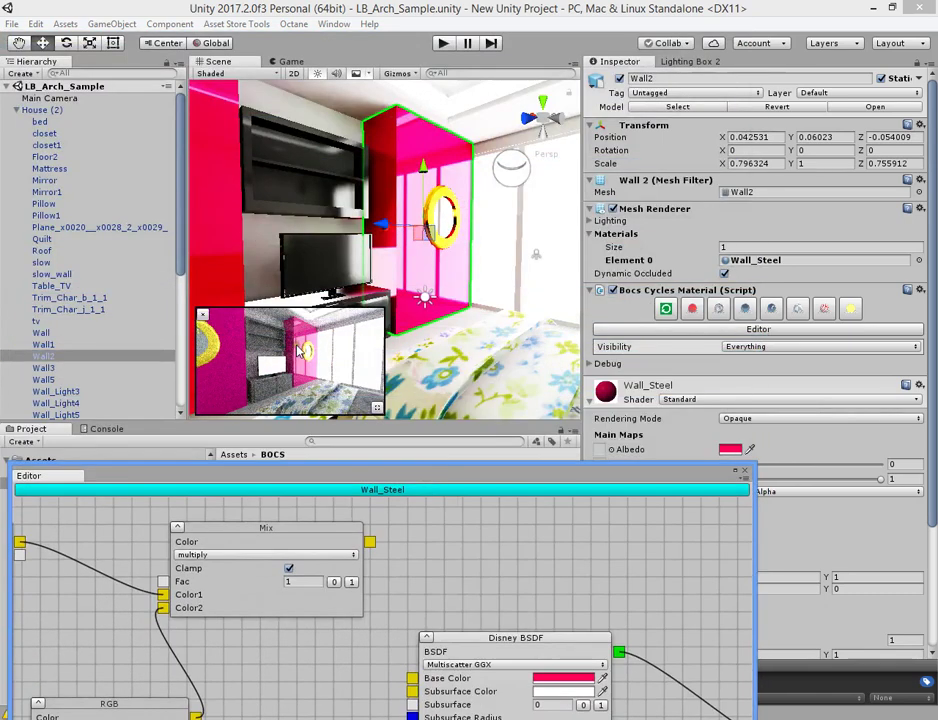
drag(232, 481, 511, 152)
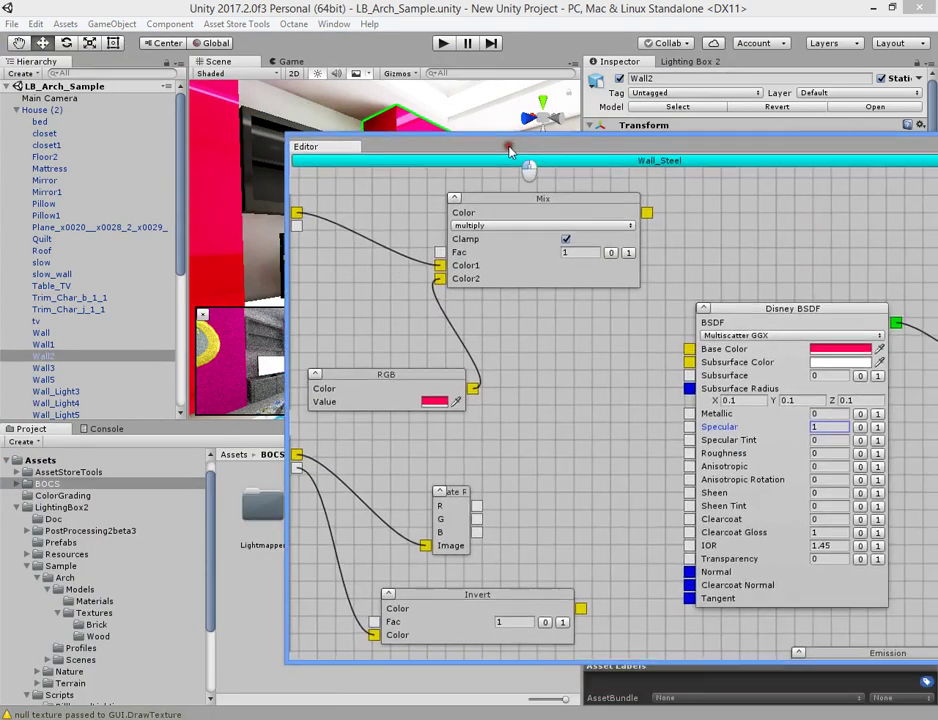
mouse_move(404, 156)
mouse_down()
mouse_move(592, 84)
mouse_move(527, 86)
mouse_up()
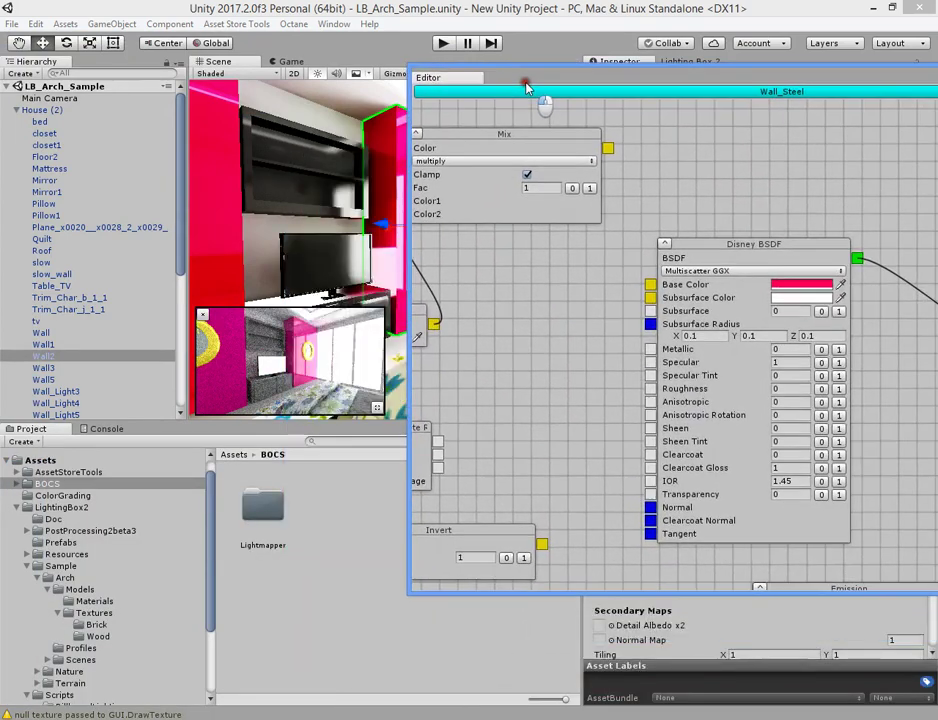
click(794, 362)
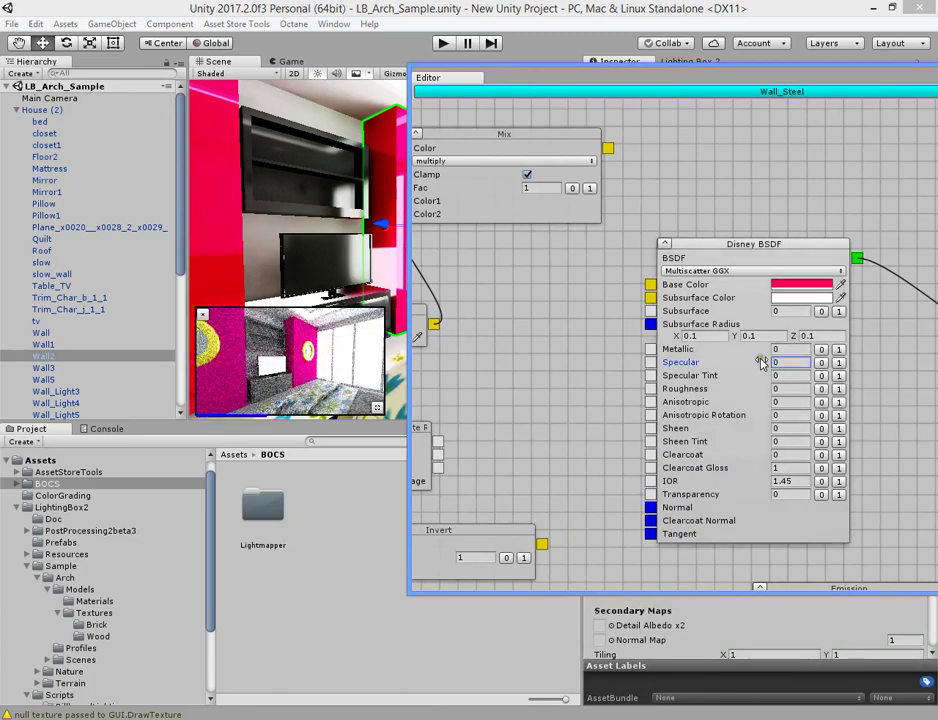
- Try Roughness 0.3 and 0.7 on Wall_Steel, settling on 0
click(800, 388)
key(Return)
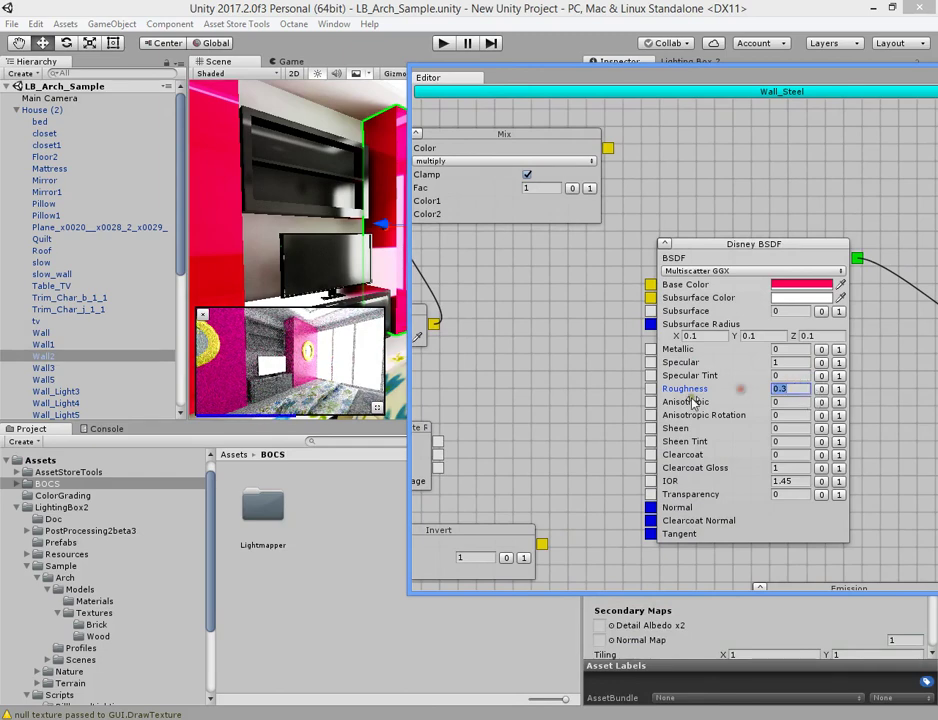
key(Return)
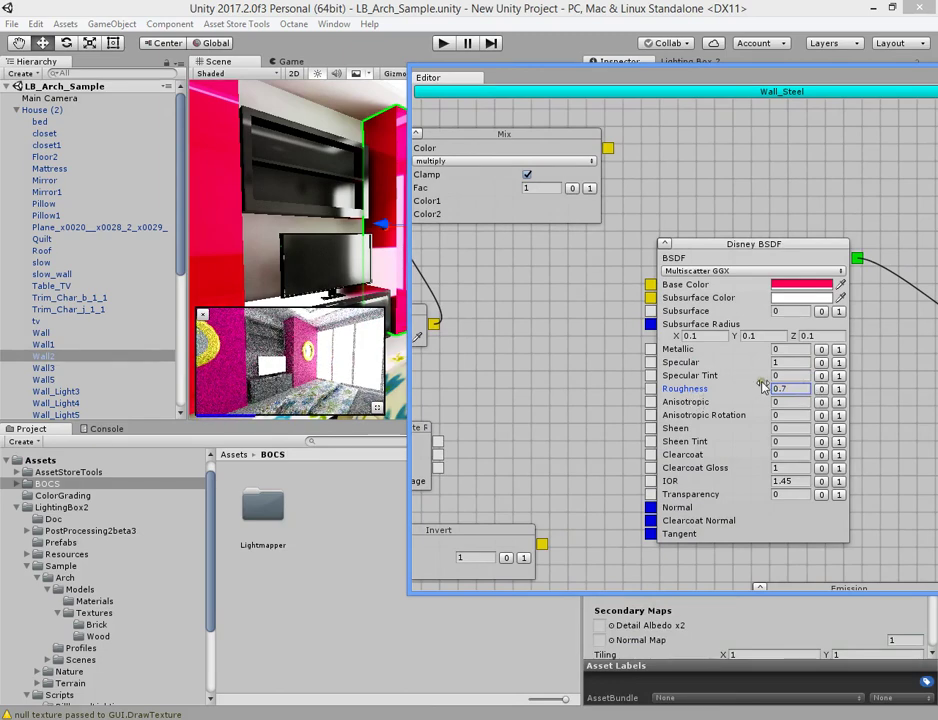
key(Return)
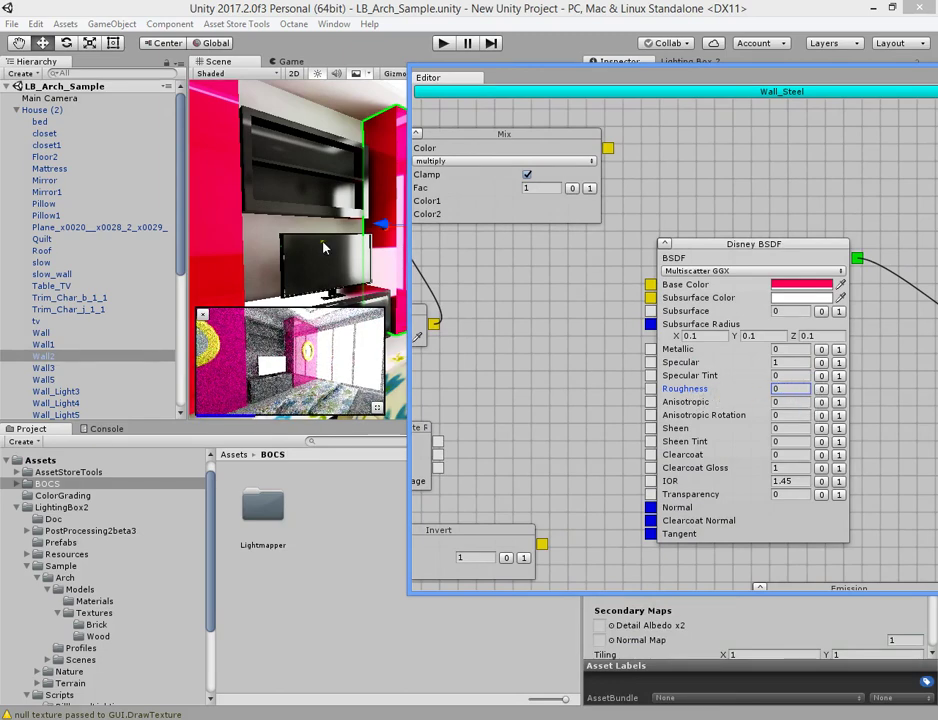
- Orbit toward the pink wall and shelves, then select the object Wall
mouse_move(378, 406)
alt+mouse_down()
mouse_move(352, 305)
mouse_move(348, 317)
mouse_move(308, 270)
alt+mouse_up()
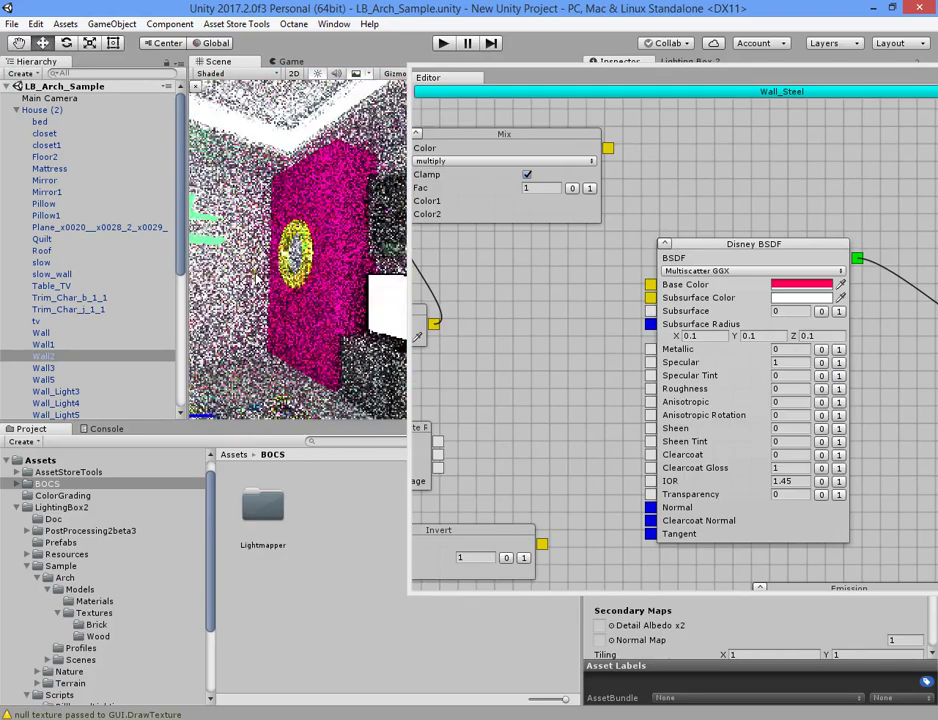
mouse_move(308, 270)
alt+mouse_down()
mouse_move(648, 283)
mouse_move(575, 66)
mouse_move(225, 535)
alt+mouse_up()
click(251, 308)
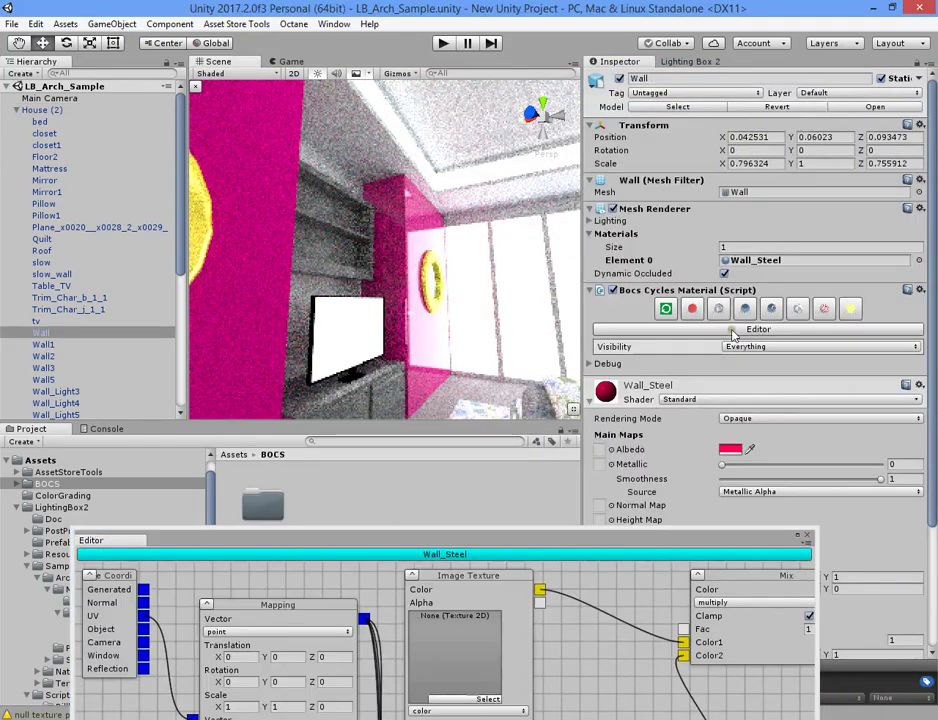
- Set Wall's Disney BSDF Specular to 1, close the graph and face the red wall
click(633, 387)
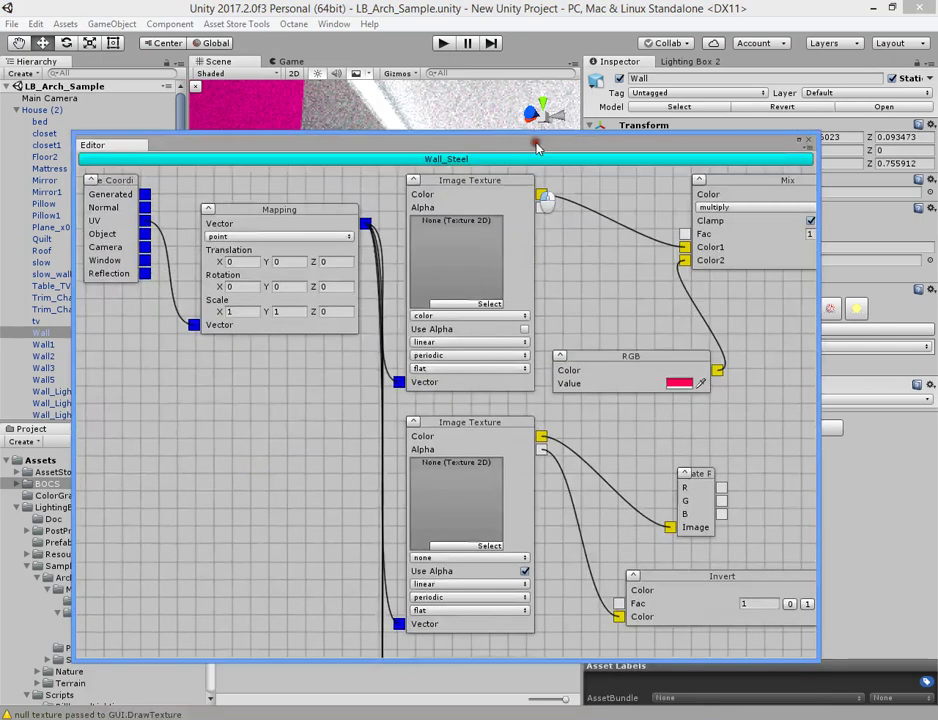
drag(533, 543, 481, 113)
middle_drag(628, 434, 510, 357)
click(549, 462)
text(1)
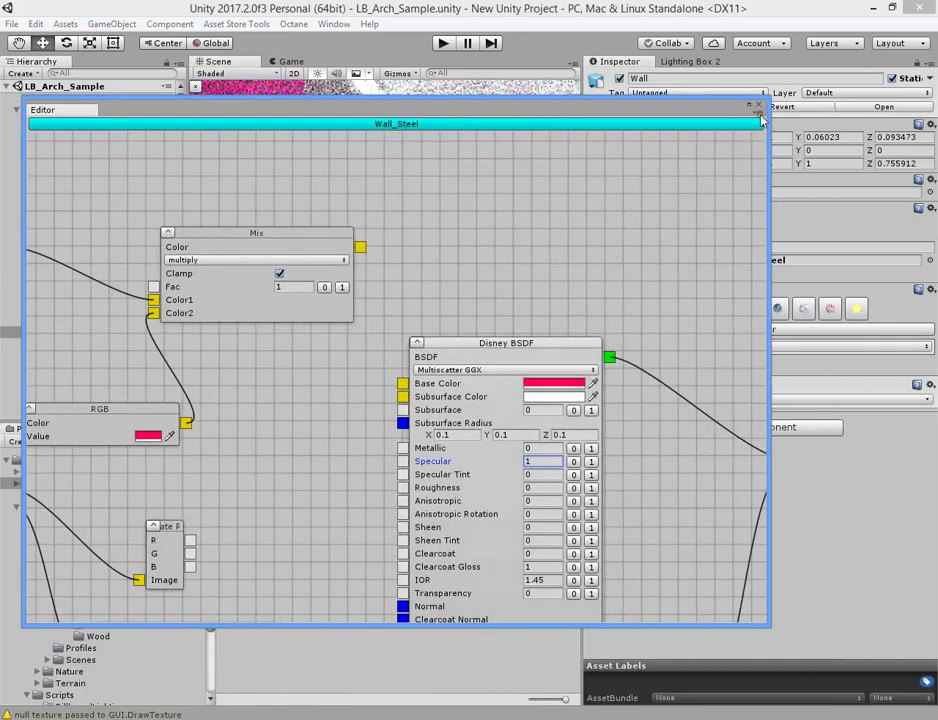
click(762, 105)
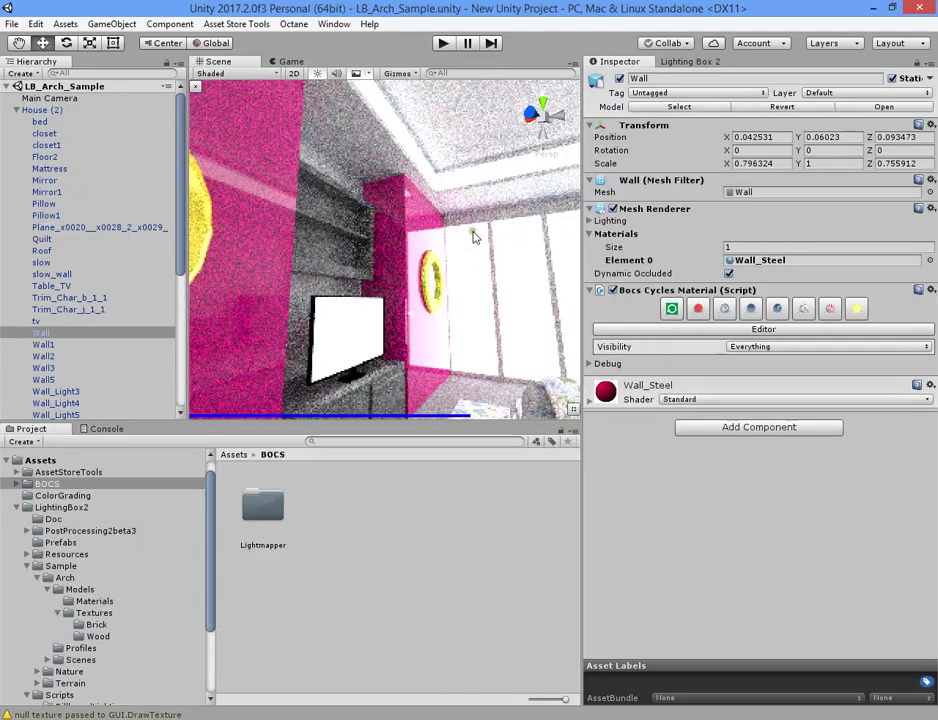
mouse_move(474, 236)
right_down()
mouse_move(201, 304)
mouse_move(435, 334)
mouse_move(510, 187)
mouse_move(410, 228)
right_up()
- Select the TV and open its TV_Screen1 material graph at the Emission node
click(410, 230)
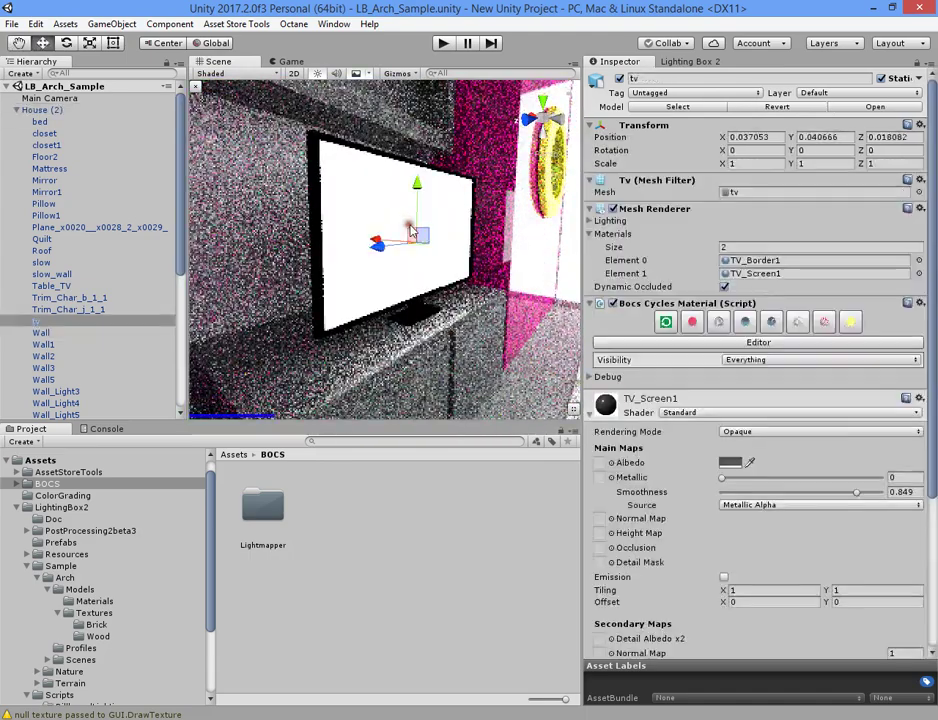
click(707, 347)
click(541, 60)
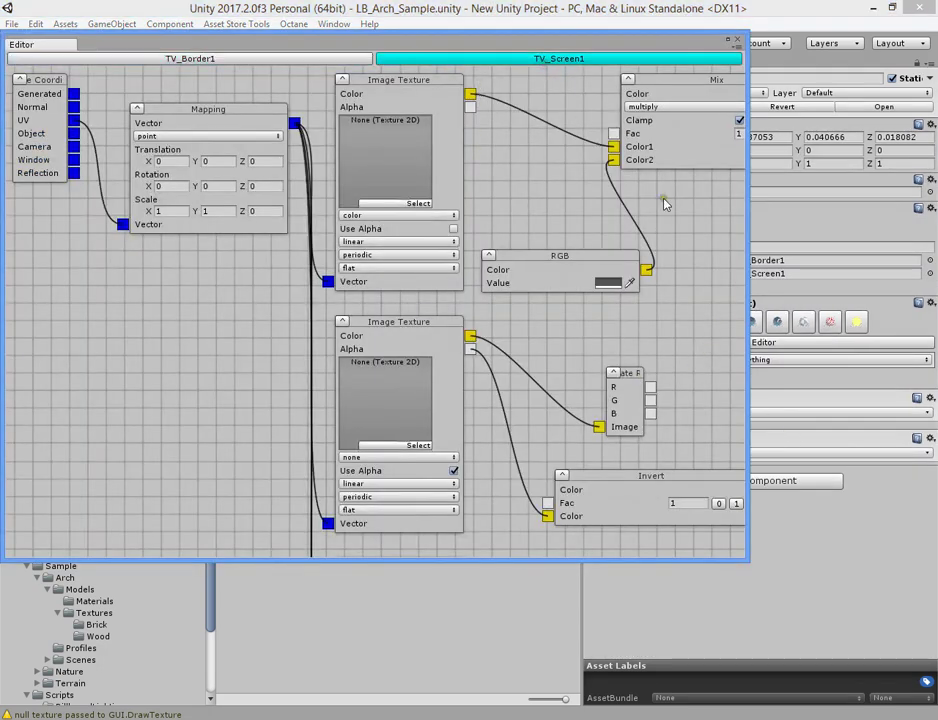
drag(641, 52, 486, 64)
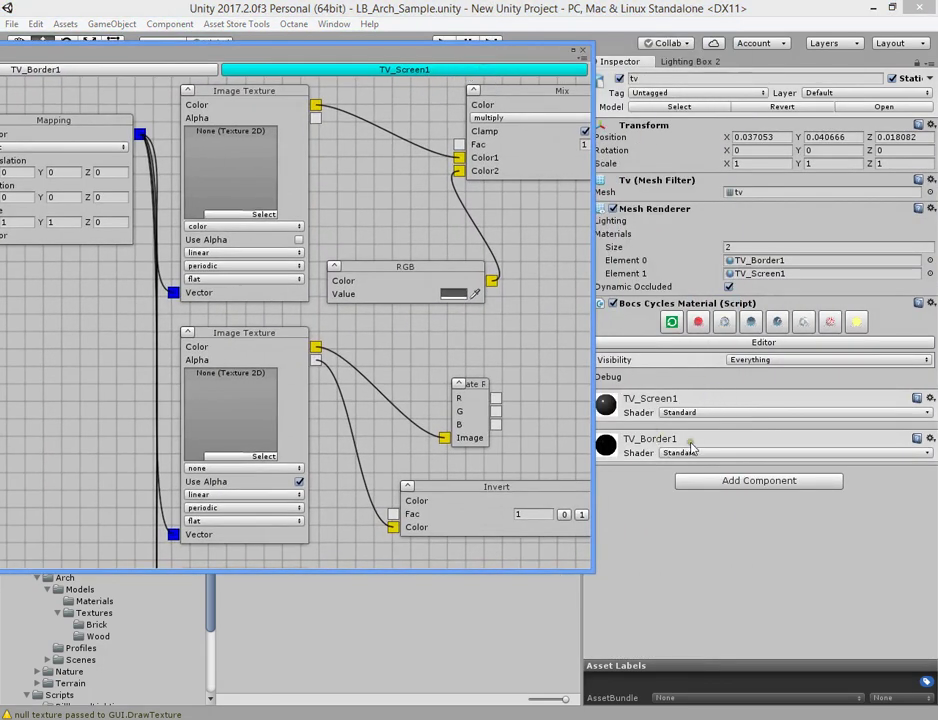
mouse_move(399, 57)
mouse_down()
mouse_move(604, 51)
mouse_move(472, 197)
mouse_move(292, 294)
mouse_up()
middle_drag(390, 398, 266, 398)
middle_drag(420, 420, 190, 393)
middle_drag(364, 498, 268, 438)
- Set TV_Screen1 Emission Strength to 0 and Disney BSDF Specular to 1
click(247, 564)
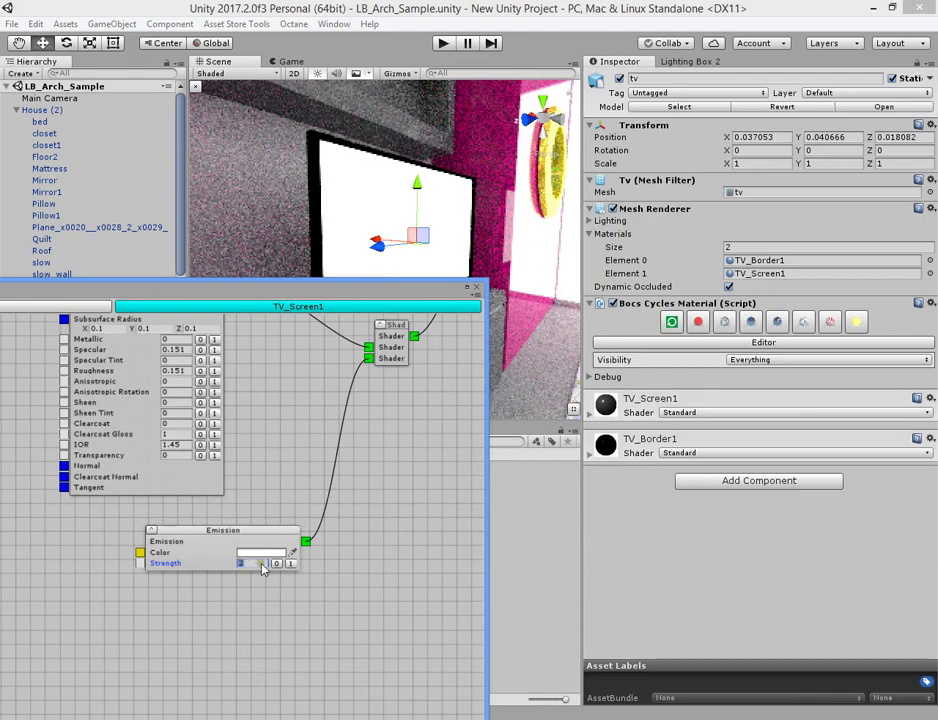
text(0)
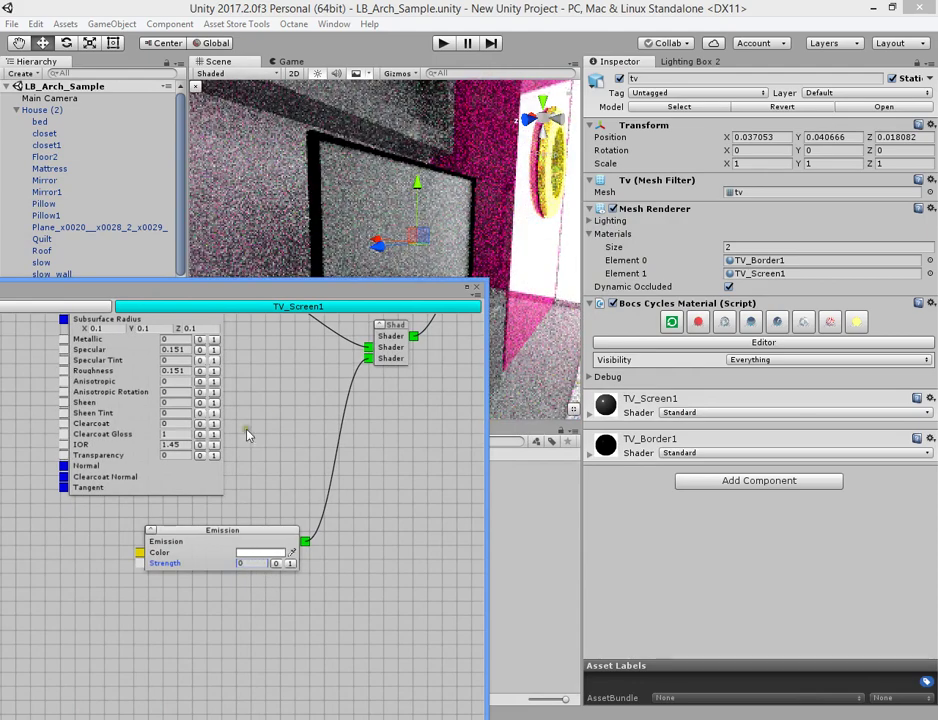
middle_drag(257, 427, 295, 432)
click(224, 372)
text(1)
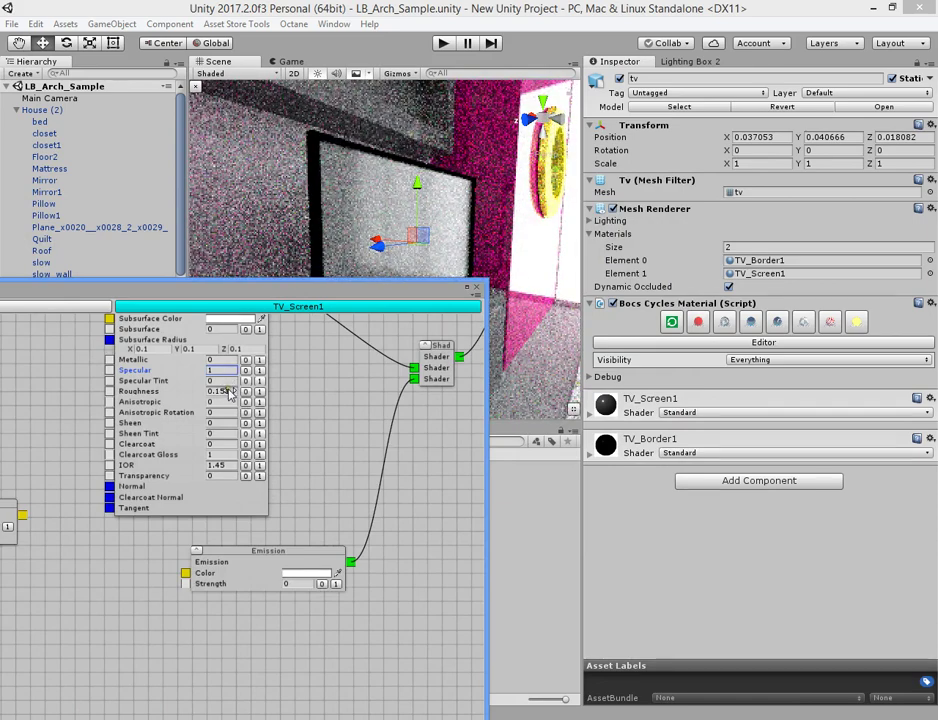
text(0)
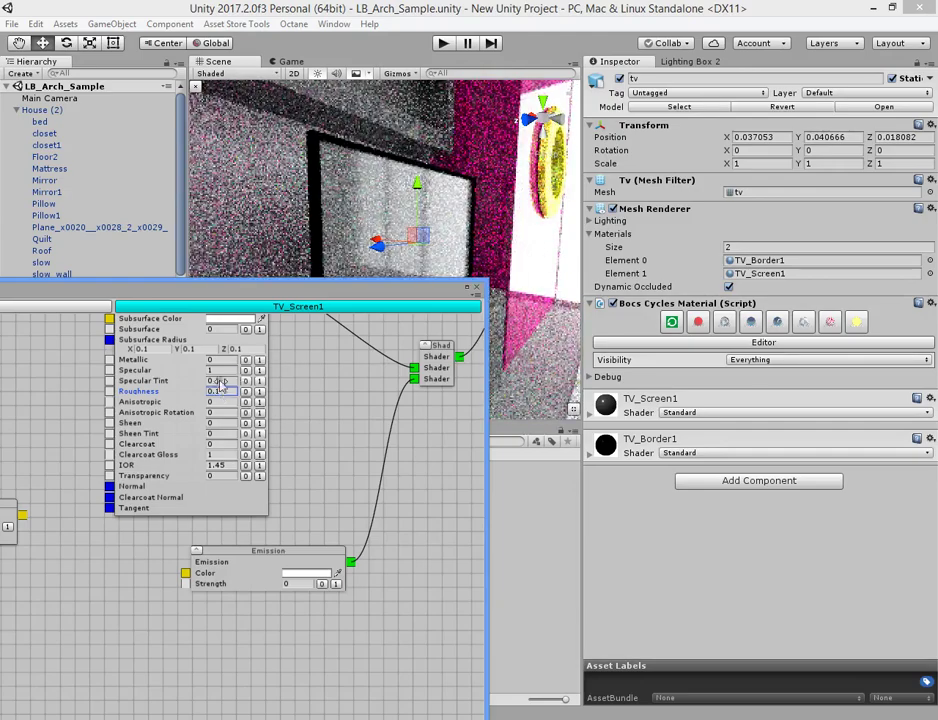
- Try Roughness 0 and 0.33, then settle on 0.14 for the TV screen
key(Return)
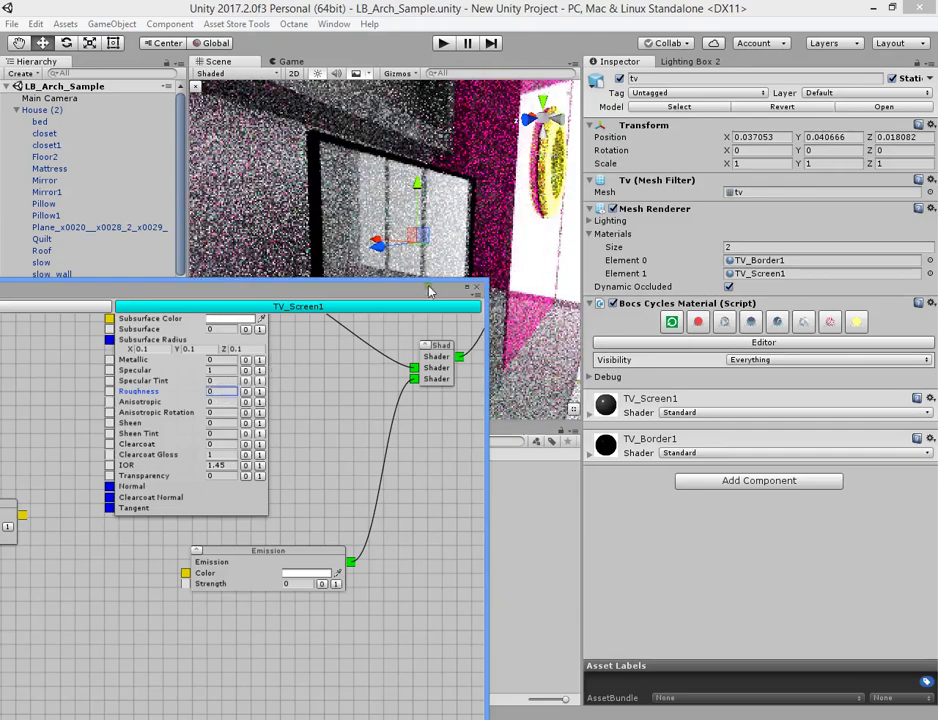
text(.33)
key(Return)
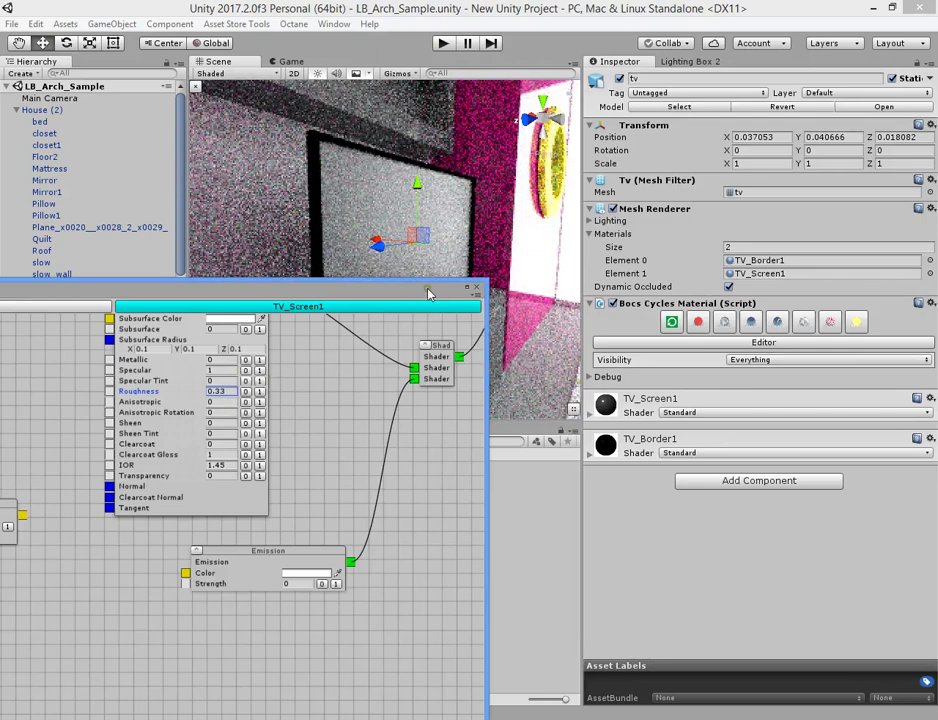
drag(428, 292, 509, 402)
mouse_move(450, 250)
alt+mouse_down()
mouse_move(527, 245)
mouse_move(470, 250)
alt+mouse_up()
scroll(450, 250, up, 5)
click(310, 503)
text(.14)
key(Return)
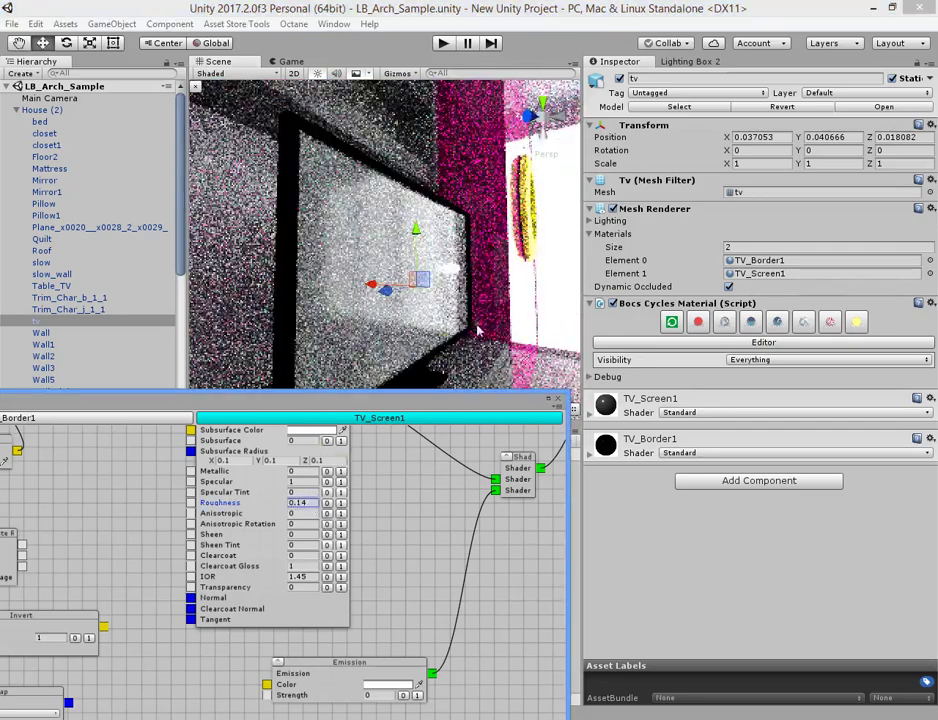
alt+drag(380, 300, 460, 326)
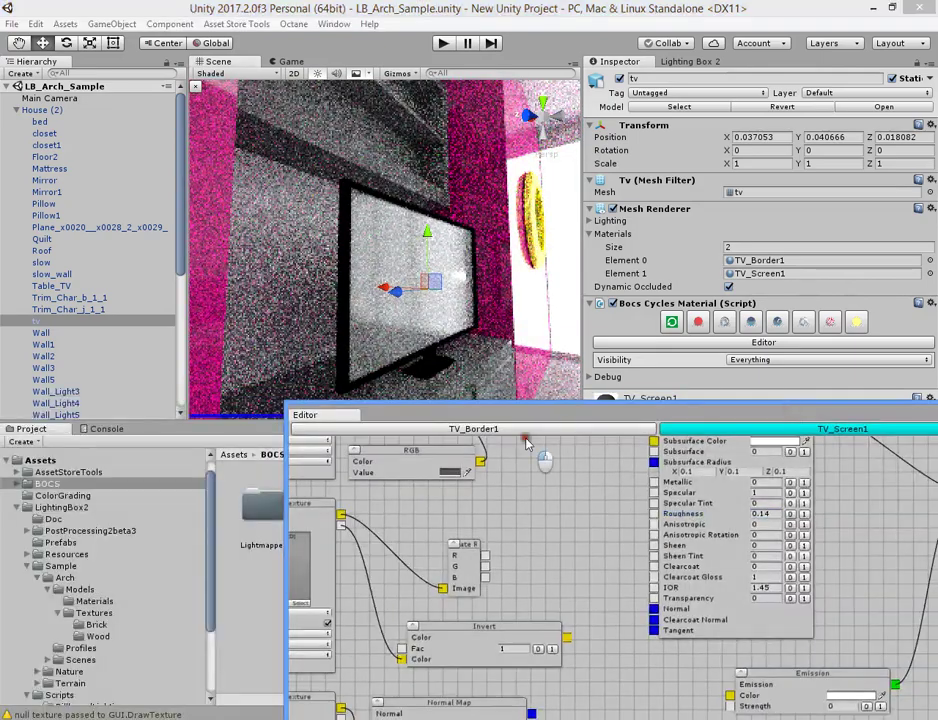
- Set TV_Border1 Specular to 1, close the graph and orbit to face the TV
drag(527, 443, 249, 452)
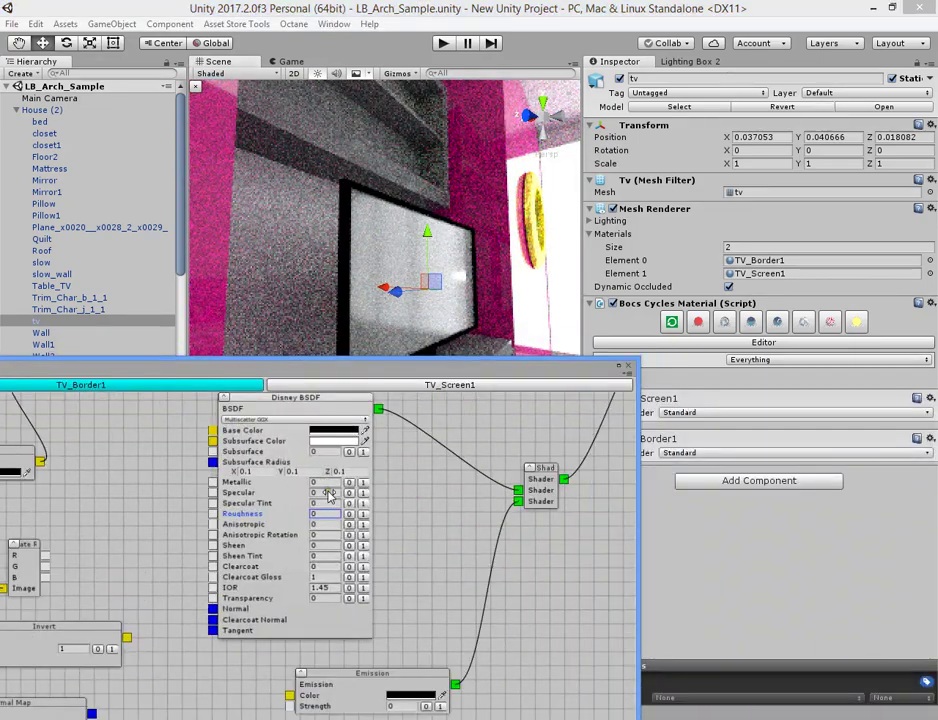
click(328, 494)
text(1)
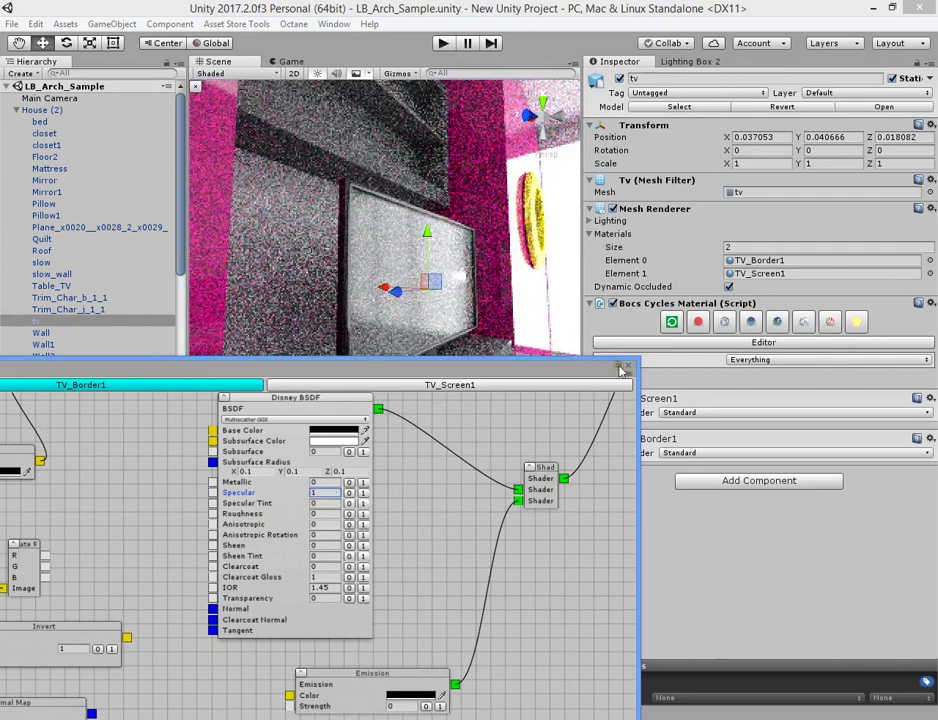
click(628, 367)
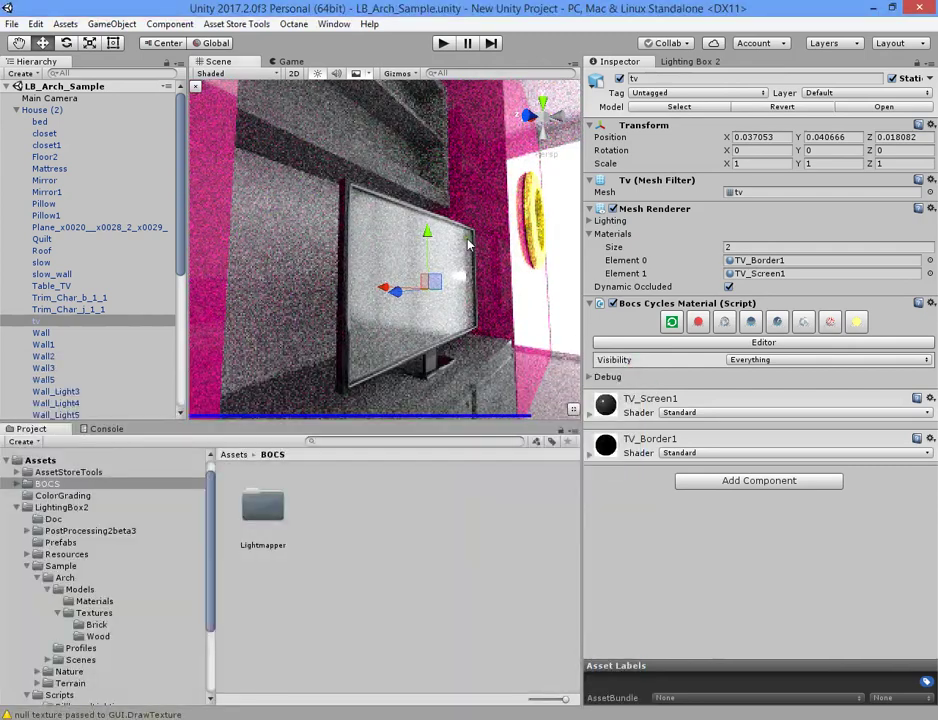
alt+drag(485, 228, 494, 289)
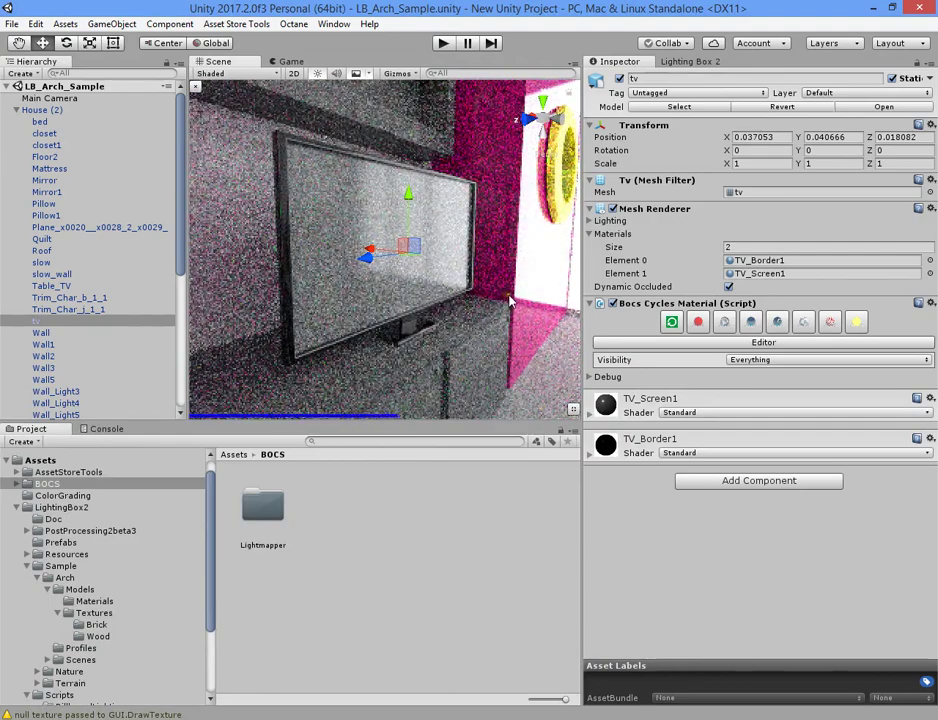
mouse_move(533, 330)
alt+mouse_down()
mouse_move(320, 220)
mouse_move(507, 329)
mouse_move(268, 318)
mouse_move(369, 333)
mouse_move(419, 356)
mouse_move(195, 278)
alt+mouse_up()
- Select the neon plane Trim_Char_j_1_1 and set its Emission Strength to 3
mouse_move(284, 352)
alt+mouse_down()
mouse_move(419, 303)
mouse_move(251, 272)
mouse_move(283, 272)
mouse_move(537, 374)
mouse_move(390, 264)
alt+mouse_up()
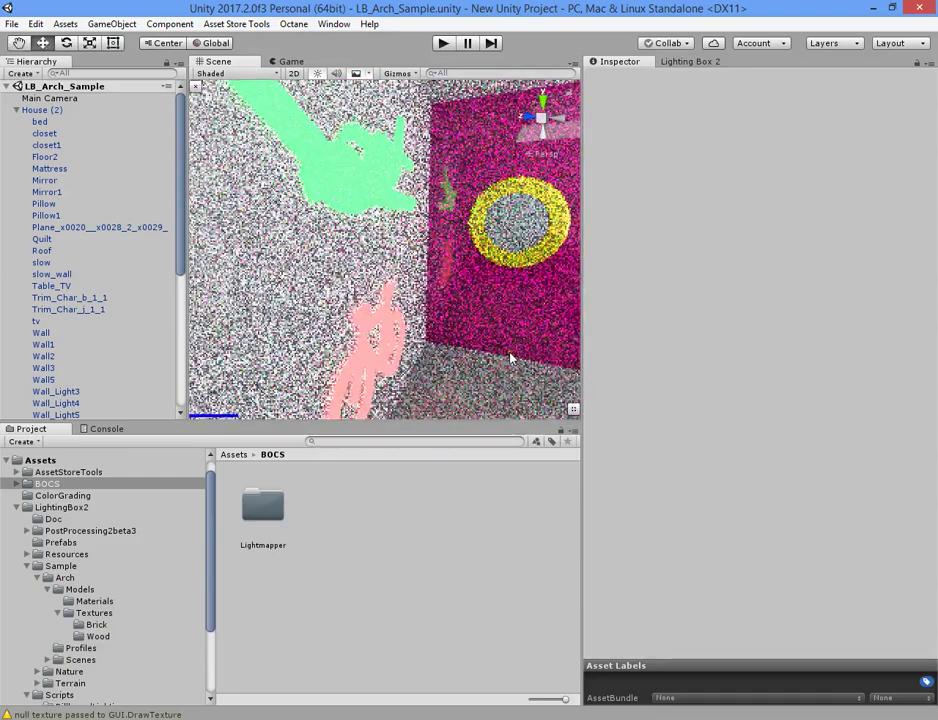
click(372, 187)
click(353, 188)
click(697, 329)
scroll(536, 352, down, 2)
scroll(438, 289, up, 2)
middle_drag(482, 366, 397, 367)
drag(439, 33, 439, 164)
click(455, 459)
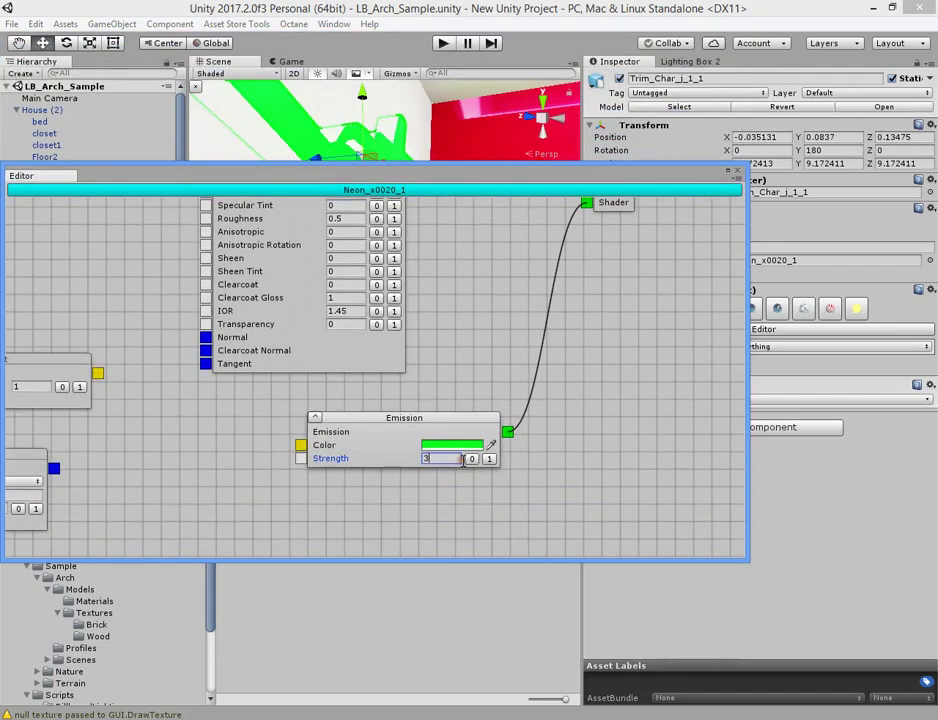
- Give the plane a near-black green Base Color in the colour picker
drag(417, 188, 475, 420)
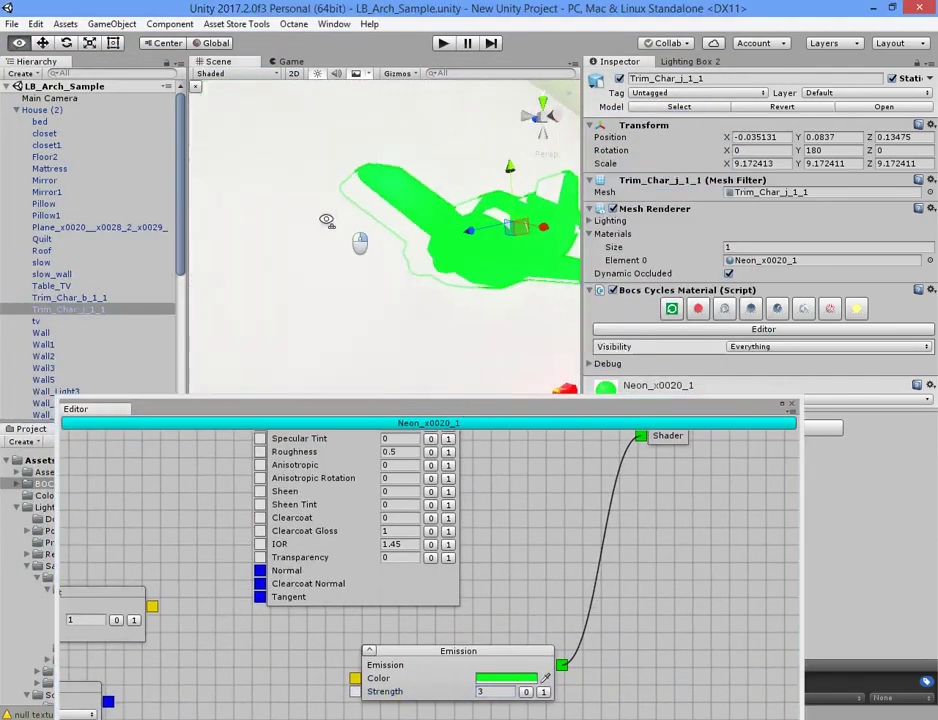
alt+drag(397, 285, 409, 222)
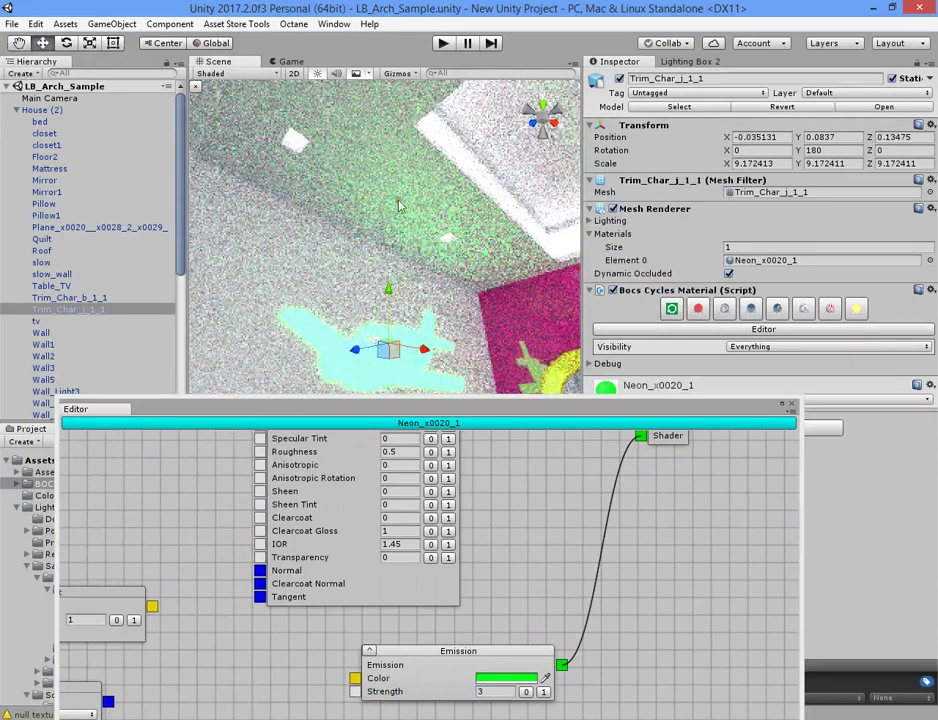
mouse_move(487, 222)
alt+mouse_down()
mouse_move(408, 378)
mouse_move(202, 318)
alt+mouse_up()
middle_drag(395, 437, 473, 552)
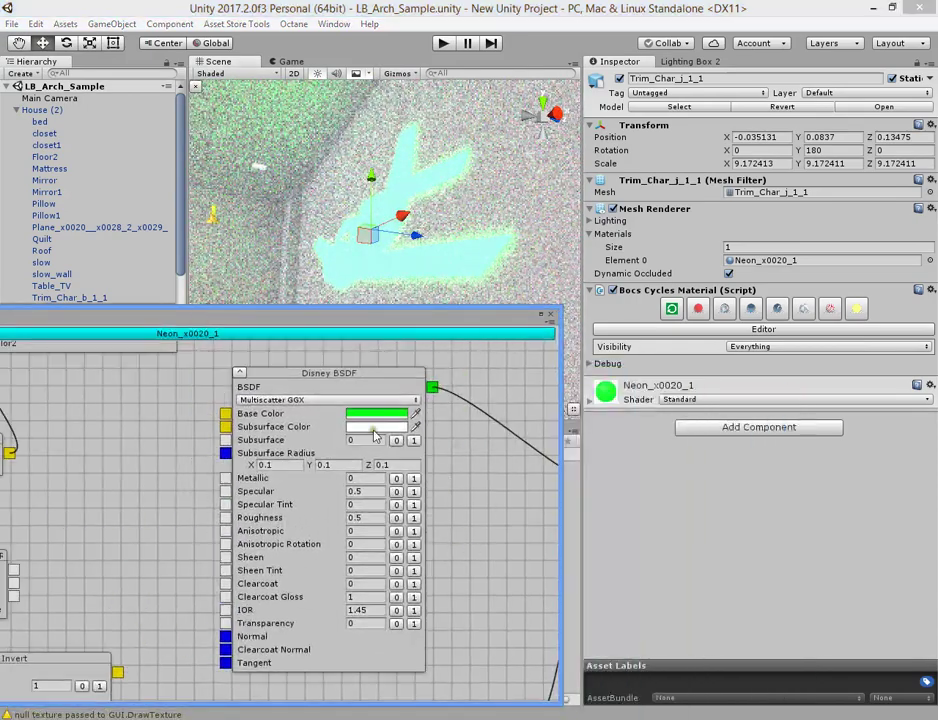
click(368, 416)
drag(607, 215, 624, 224)
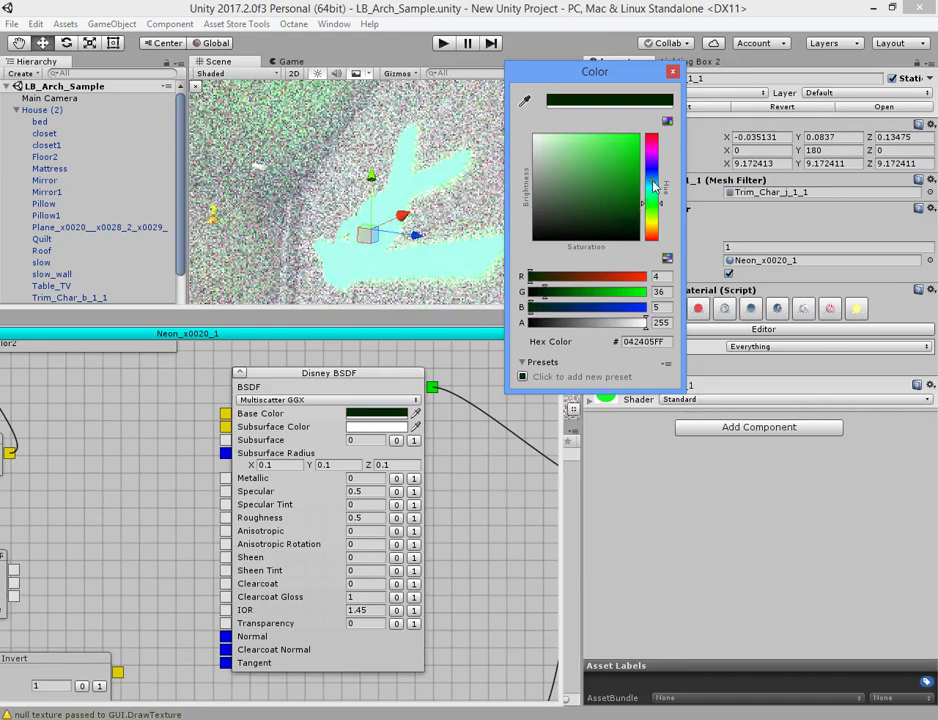
click(651, 138)
click(247, 148)
mouse_move(247, 148)
right_down()
mouse_move(293, 238)
mouse_move(500, 225)
mouse_move(414, 234)
mouse_move(493, 202)
mouse_move(362, 253)
mouse_move(422, 203)
right_up()
right_drag(382, 318, 440, 240)
- Close the material graph and select the Main Camera to reach its Bocs Cycles settings
click(551, 316)
mouse_move(482, 325)
right_down()
mouse_move(388, 315)
mouse_move(369, 303)
right_up()
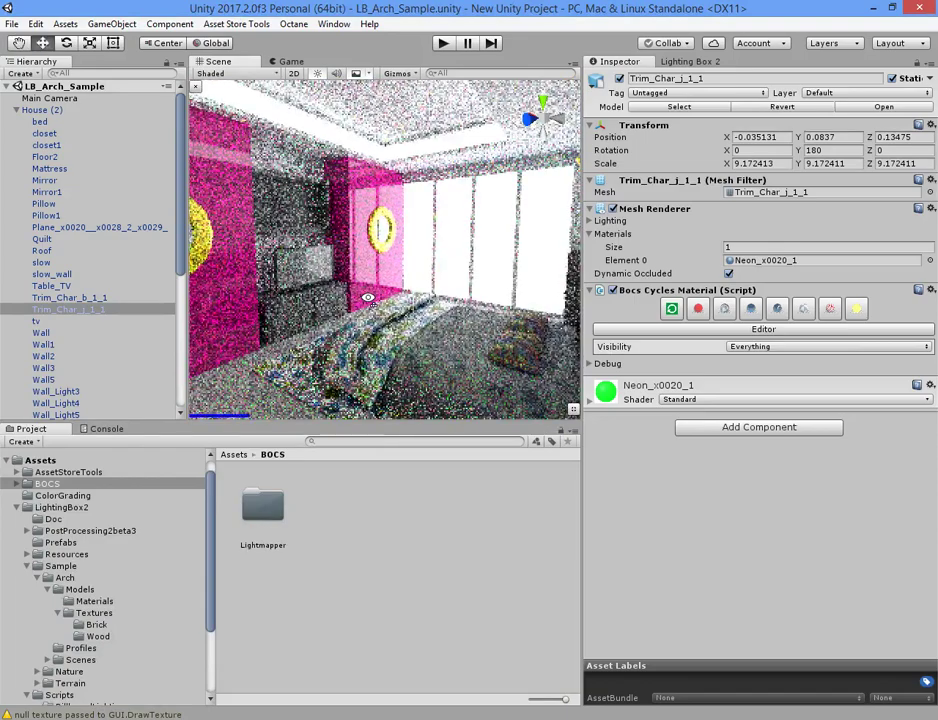
click(117, 99)
scroll(754, 500, down, 5)
scroll(740, 495, down, 5)
scroll(738, 493, down, 5)
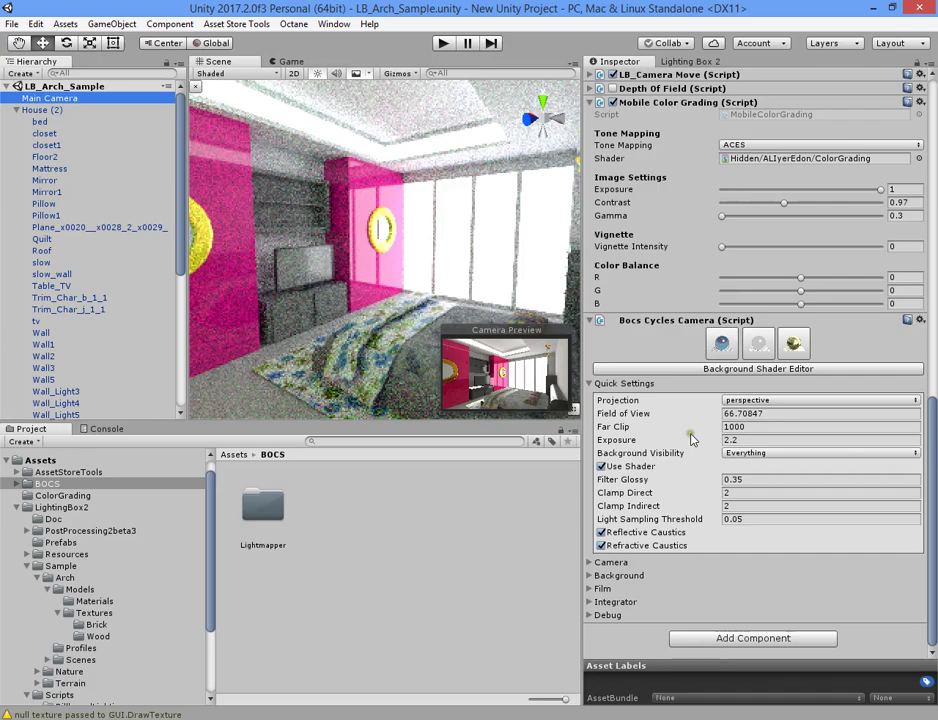
- Try camera Exposure 2.7 and 3, then return it to 2.2
drag(710, 441, 716, 446)
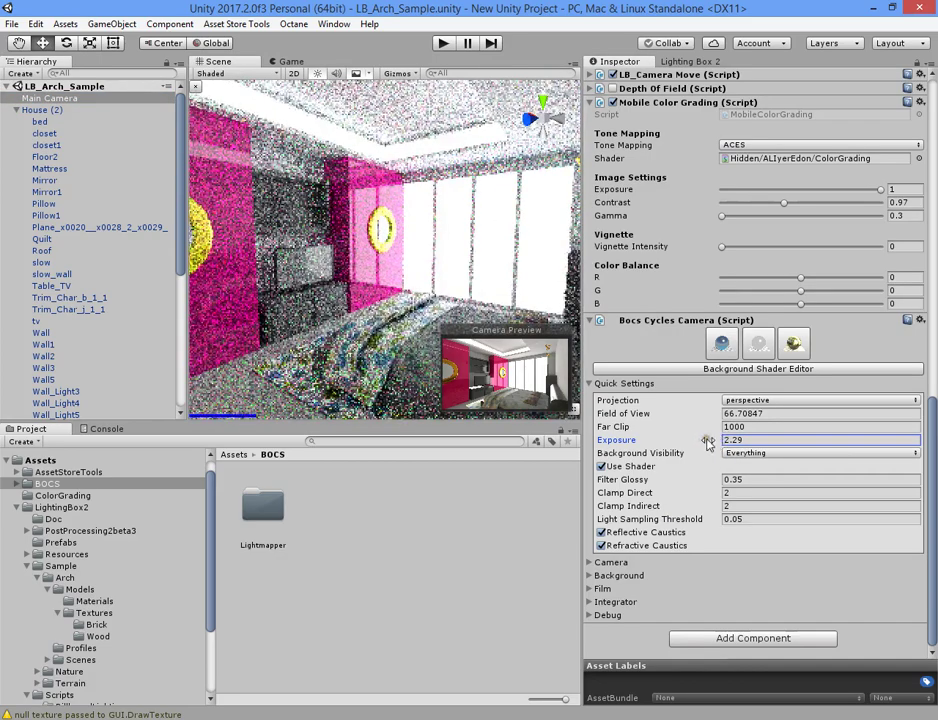
click(762, 440)
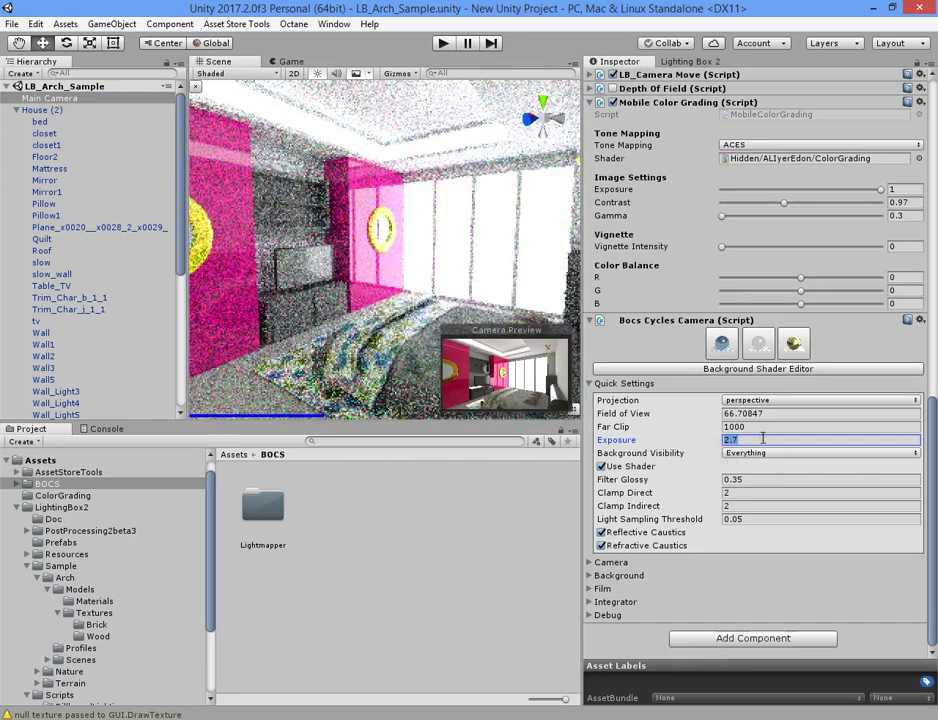
text(3)
key(Return)
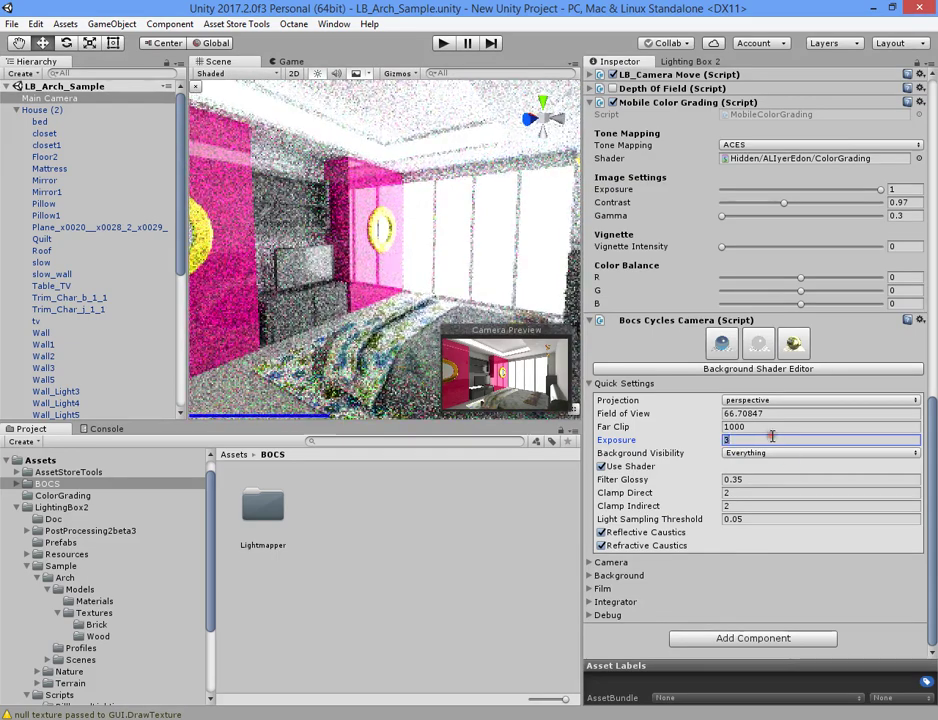
text(2.2)
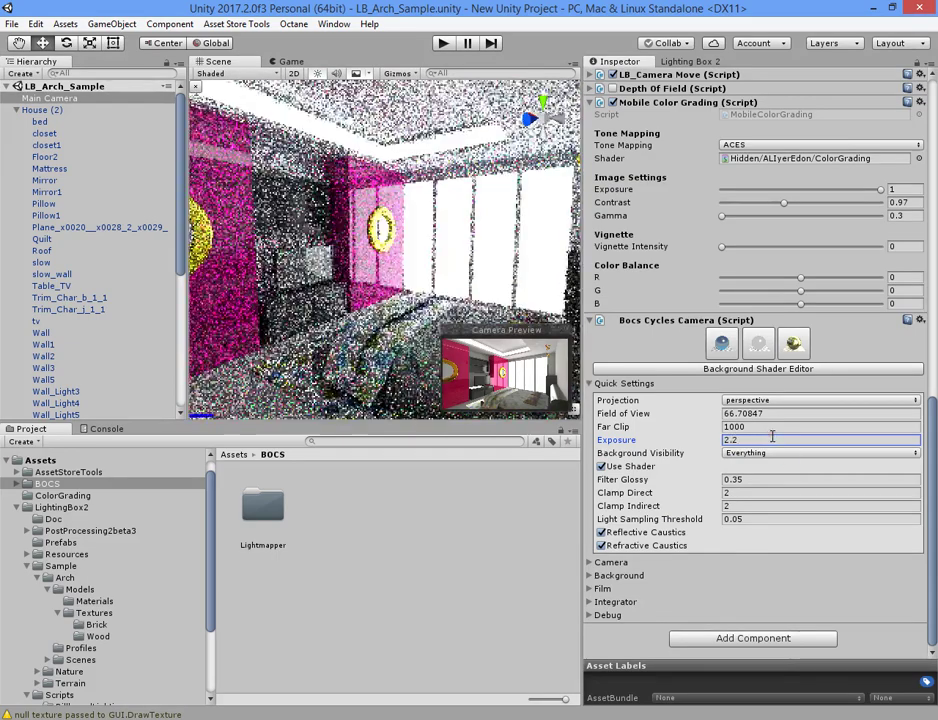
click(620, 565)
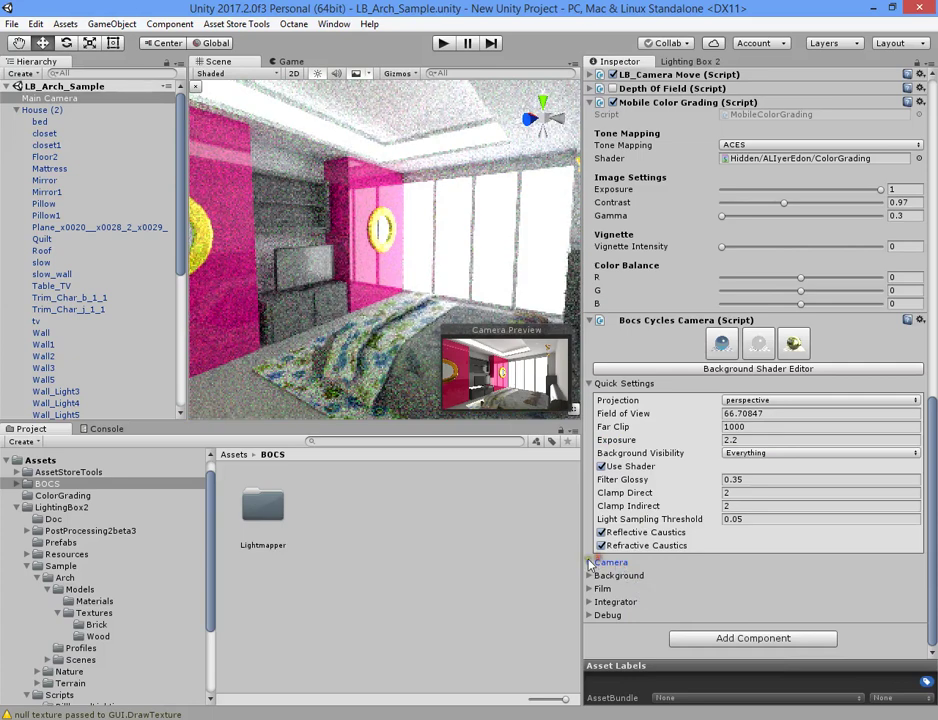
- Expand the camera's detailed settings group and scroll through its options
click(590, 565)
scroll(592, 577, down, 3)
scroll(606, 577, down, 2)
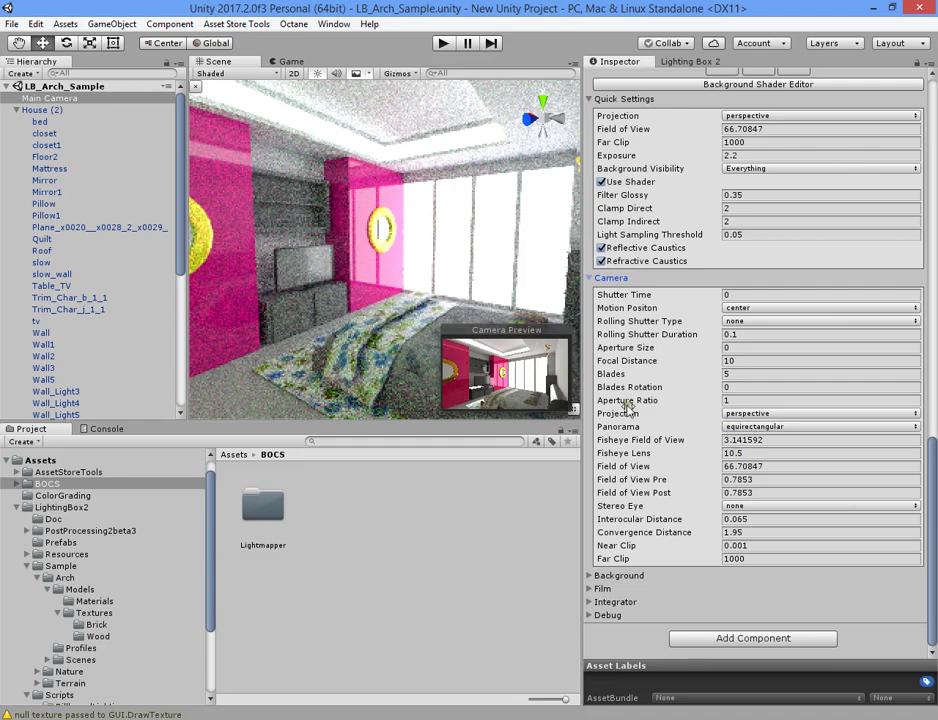
click(574, 579)
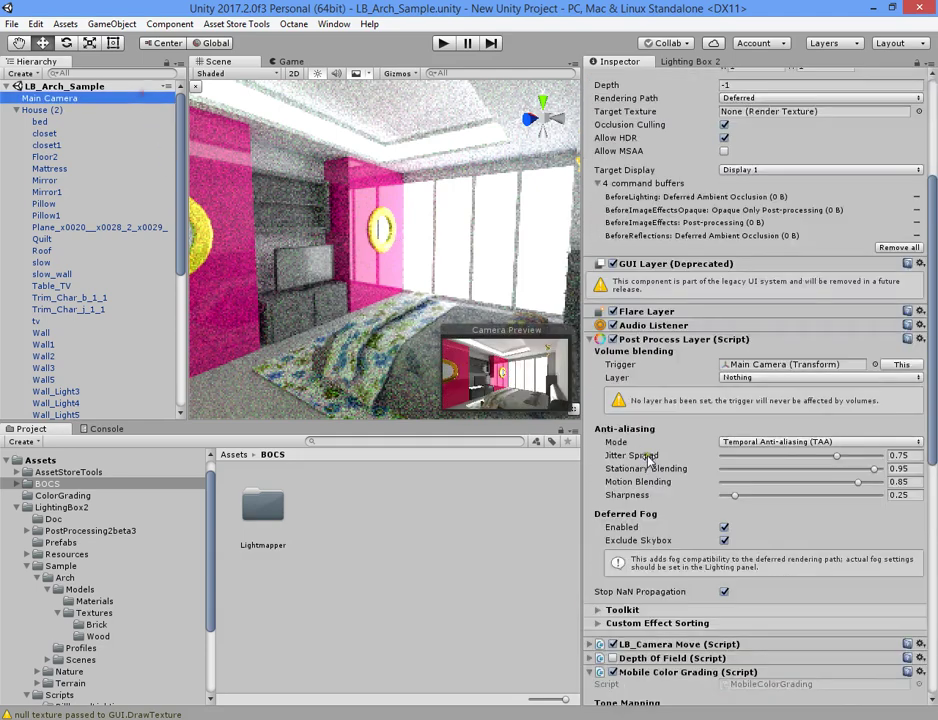
scroll(704, 546, down, 4)
scroll(704, 546, down, 5)
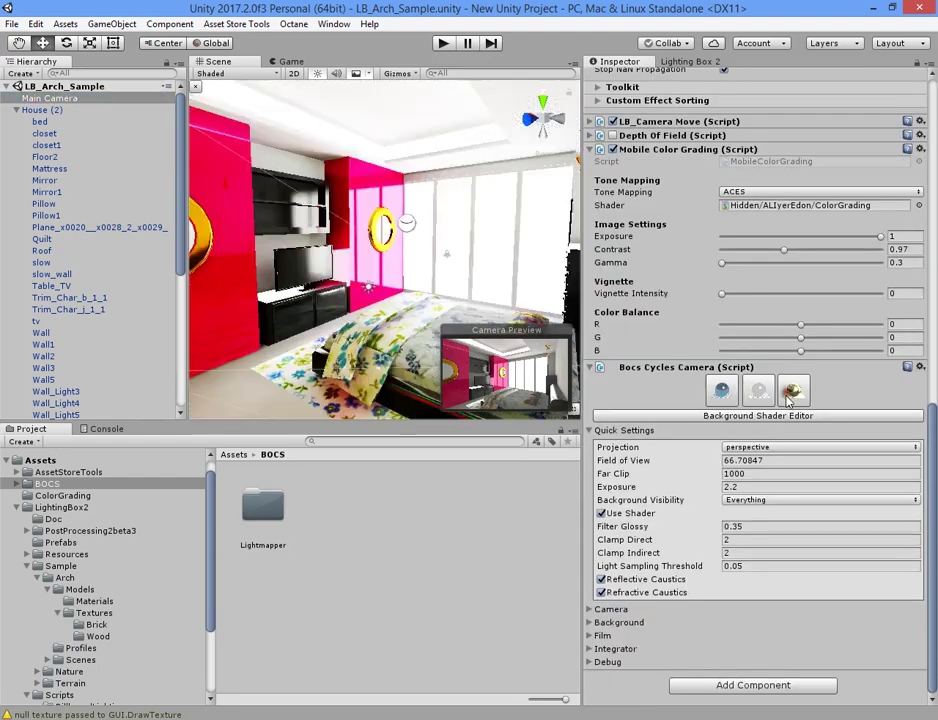
- Stop and restart the path-traced preview, then open the Background Shader Editor
click(722, 391)
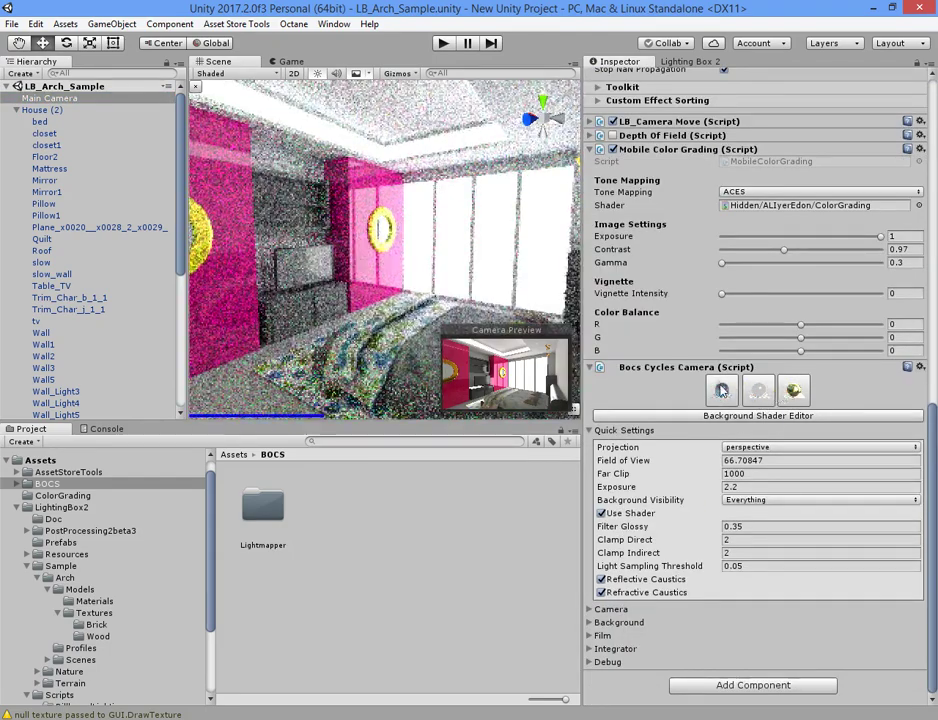
click(785, 392)
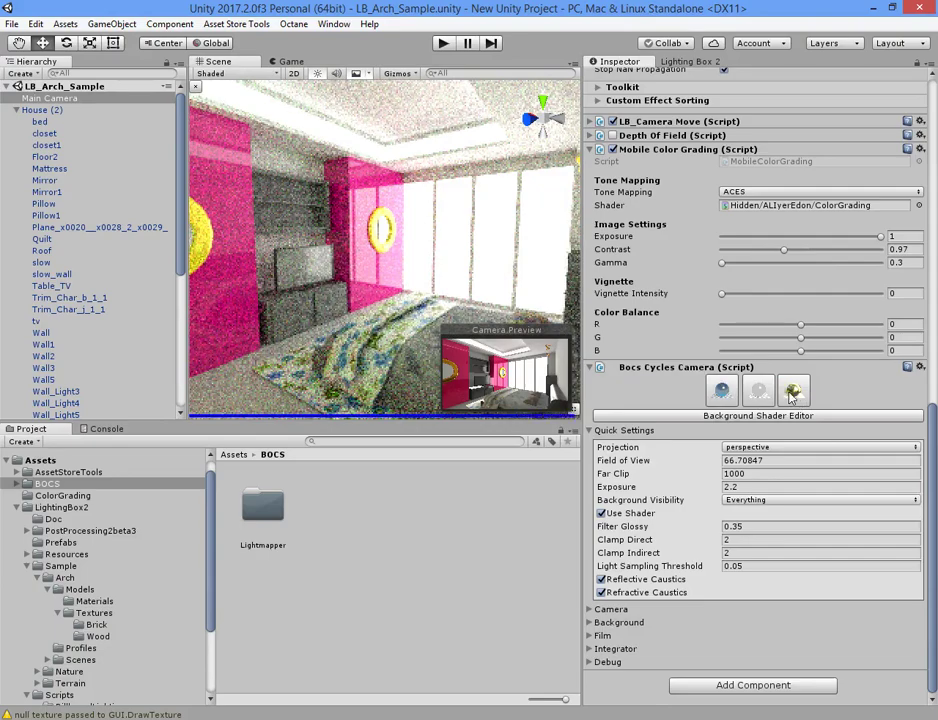
click(721, 393)
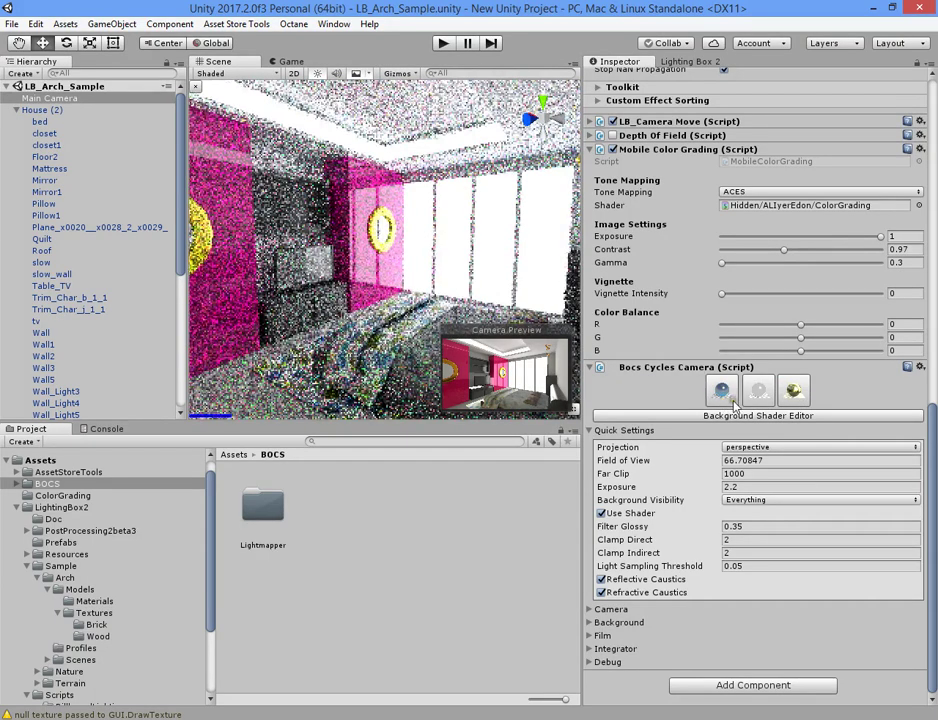
click(798, 395)
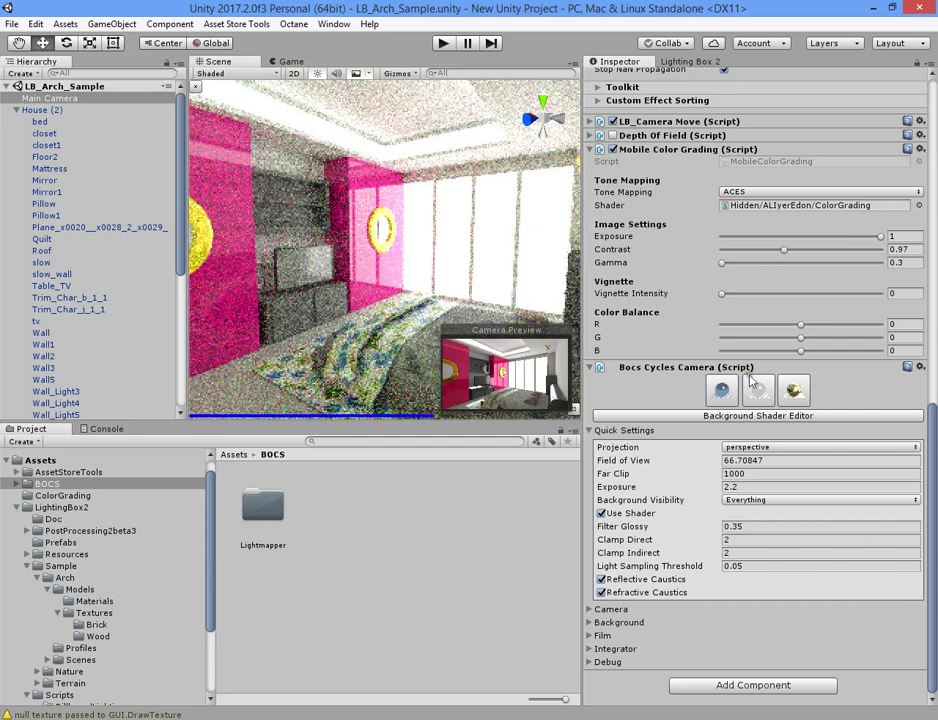
click(776, 418)
scroll(478, 343, down, 3)
- Reopen the background shader graph and bring the Sky Texture and Background nodes into view
drag(324, 404, 548, 398)
scroll(548, 398, up, 2)
mouse_move(435, 418)
mouse_down()
mouse_move(278, 381)
mouse_move(563, 425)
mouse_move(466, 383)
mouse_move(838, 166)
mouse_up()
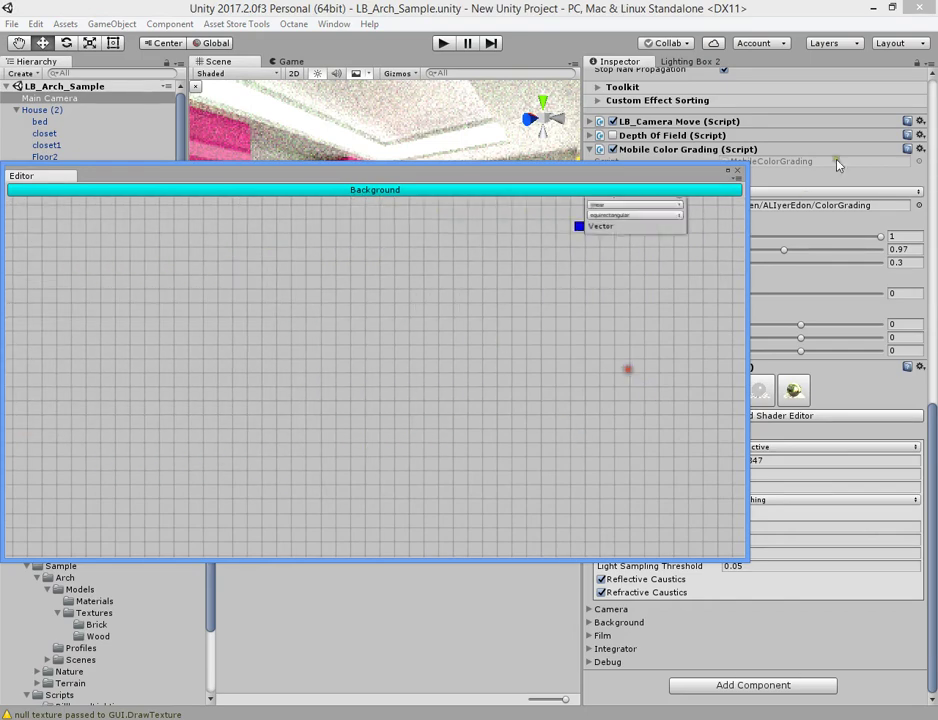
click(738, 174)
click(838, 416)
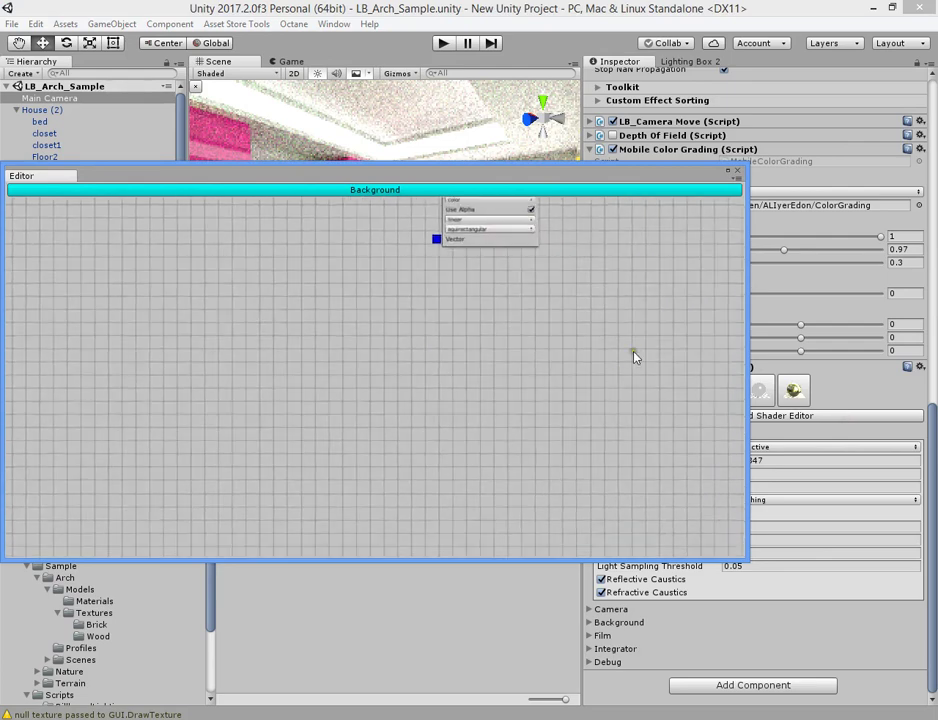
mouse_move(594, 364)
mouse_down()
mouse_move(523, 324)
mouse_move(528, 408)
mouse_move(586, 429)
mouse_move(394, 406)
mouse_up()
scroll(431, 347, up, 1)
scroll(617, 414, up, 1)
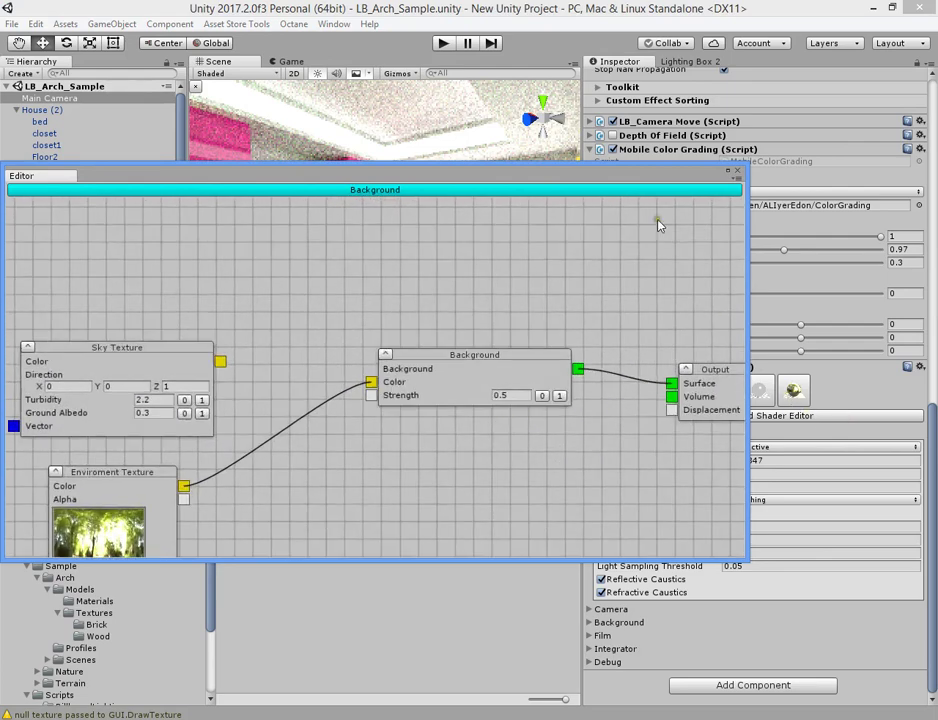
- Reopen the graph again and centre the nodes, revealing the Environment Texture node
click(738, 174)
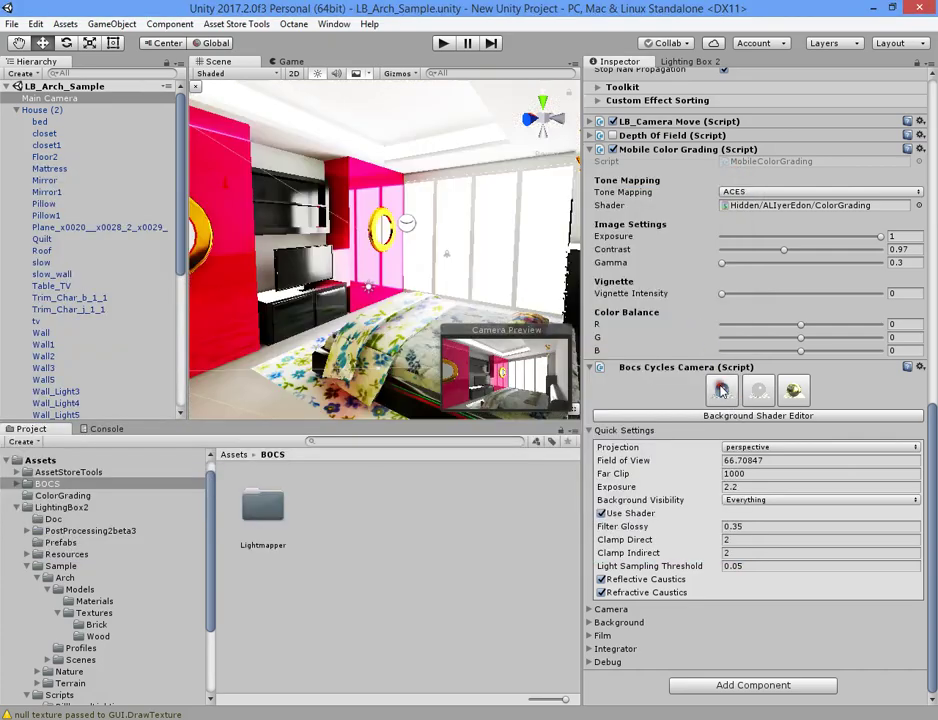
click(830, 416)
mouse_move(279, 389)
mouse_down()
mouse_move(398, 477)
mouse_move(582, 456)
mouse_move(613, 427)
mouse_move(358, 419)
mouse_move(507, 354)
mouse_move(591, 391)
mouse_up()
scroll(265, 362, up, 2)
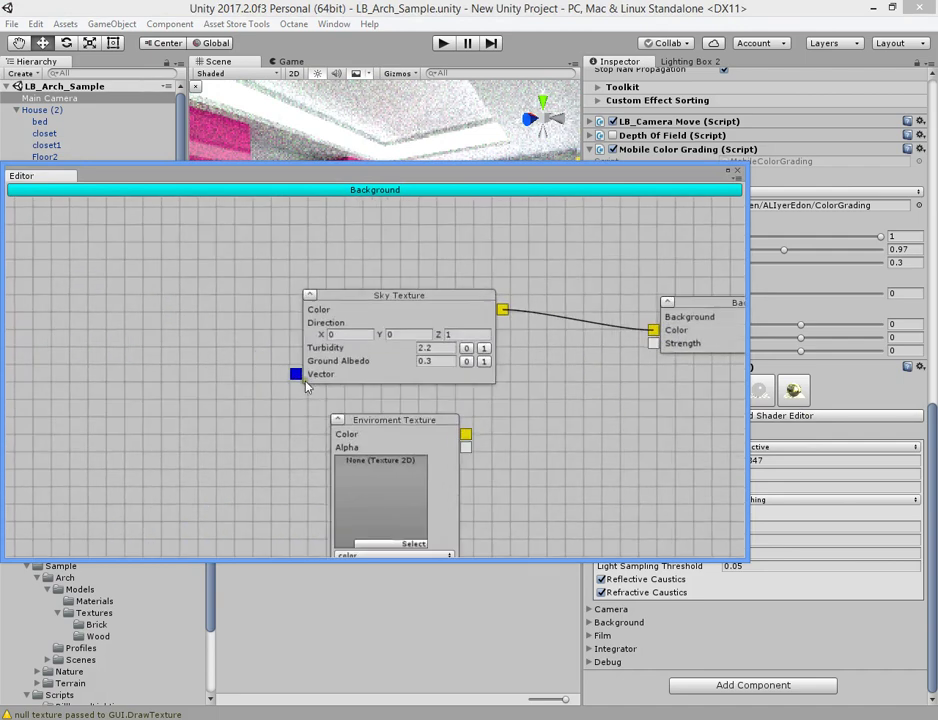
drag(503, 394, 509, 353)
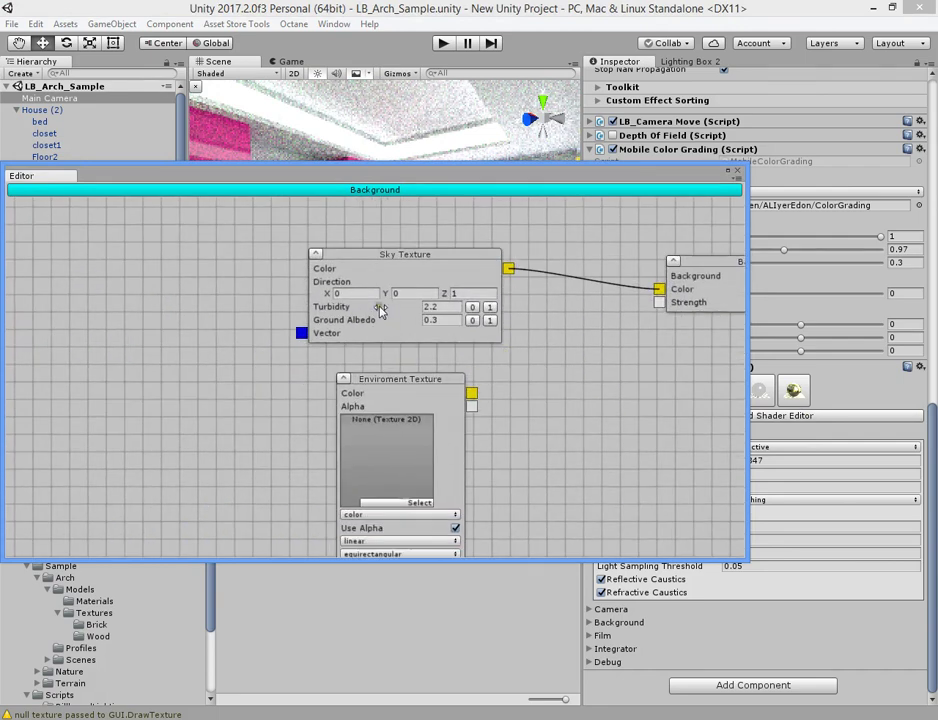
mouse_move(298, 357)
mouse_down()
mouse_move(322, 297)
mouse_move(135, 443)
mouse_up()
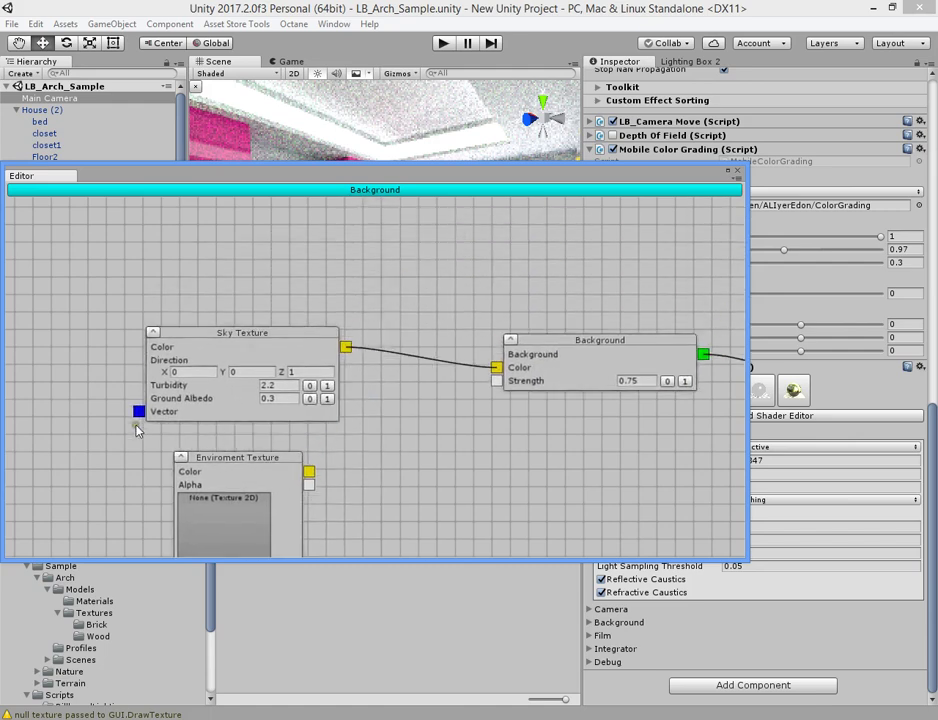
- Add an RGB input node beside Sky Texture and set its colour to red
drag(135, 443, 380, 398)
right_click(200, 340)
mouse_move(240, 436)
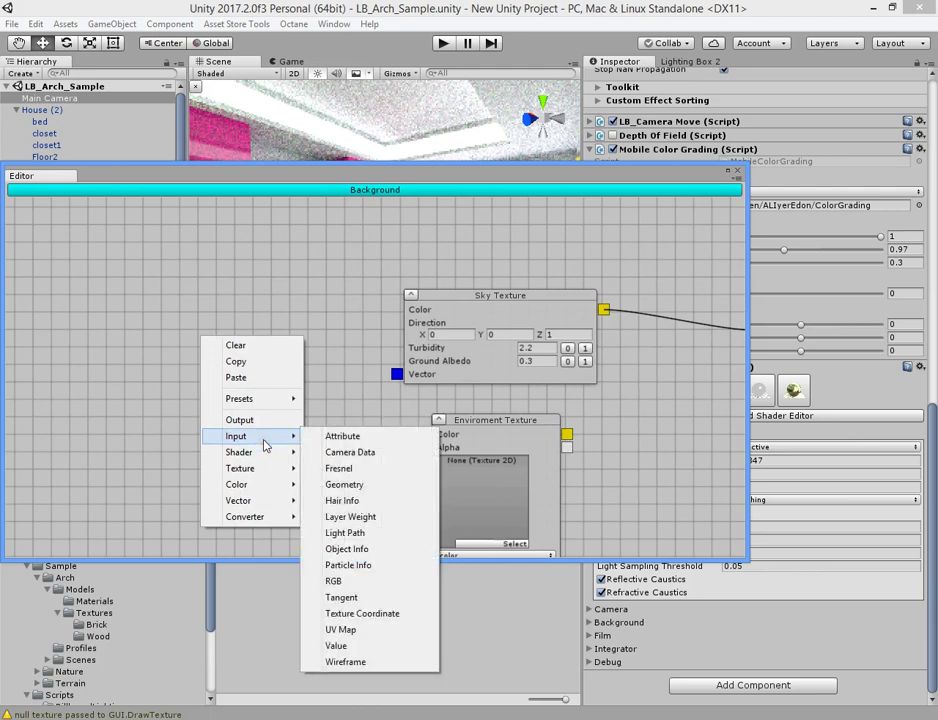
click(338, 581)
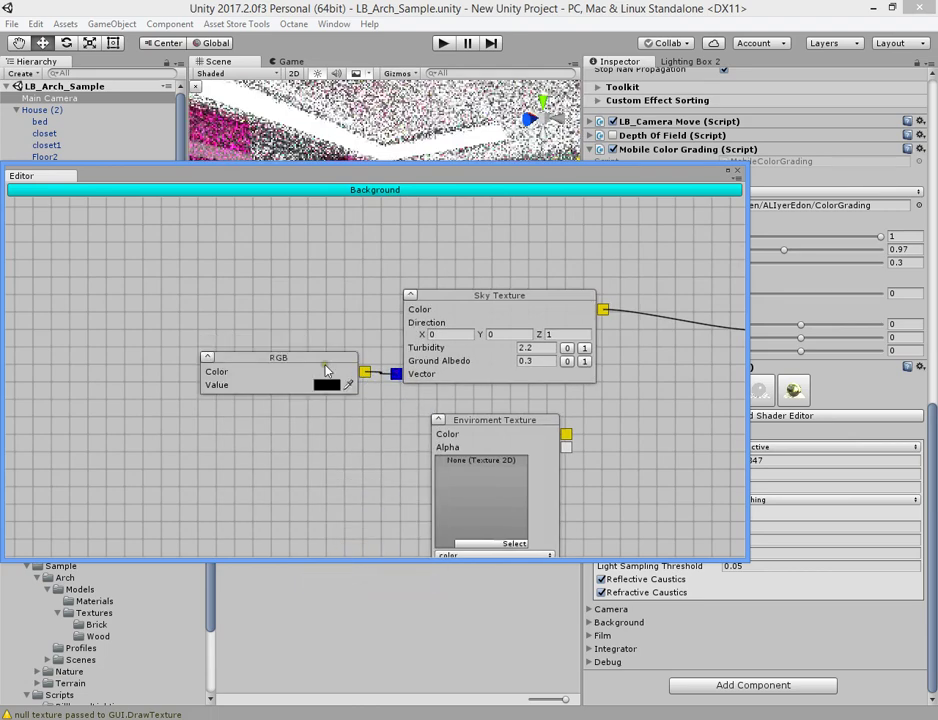
drag(312, 360, 240, 302)
click(259, 329)
click(636, 133)
click(420, 182)
- Wire the RGB colour into the Background Color input and change it to white
drag(420, 182, 435, 590)
scroll(383, 340, down, 10)
scroll(383, 340, up, 3)
drag(406, 585, 432, 368)
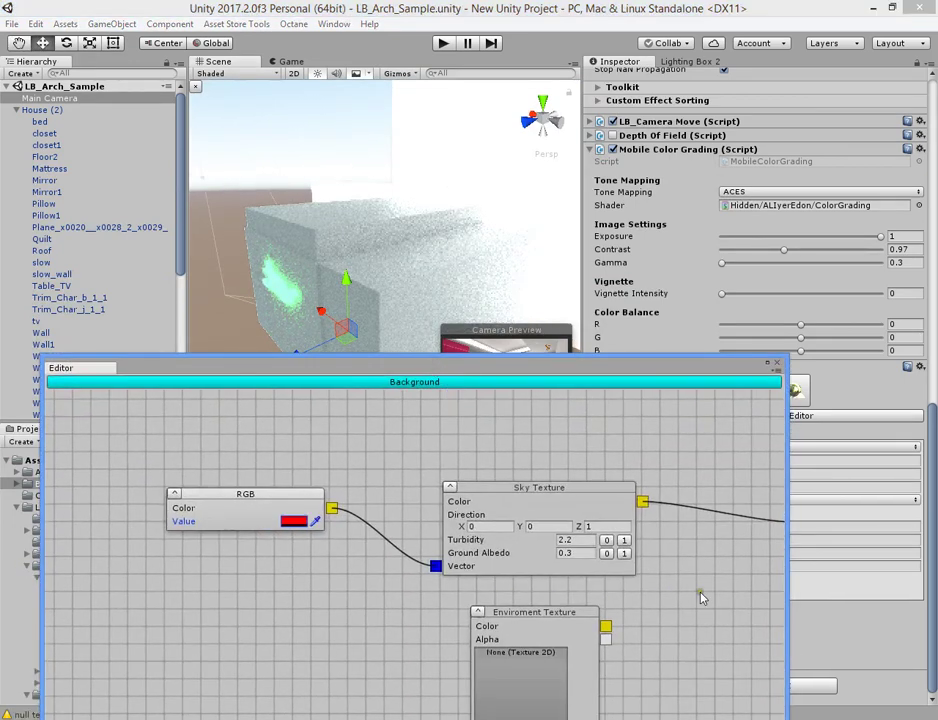
middle_drag(699, 598, 559, 567)
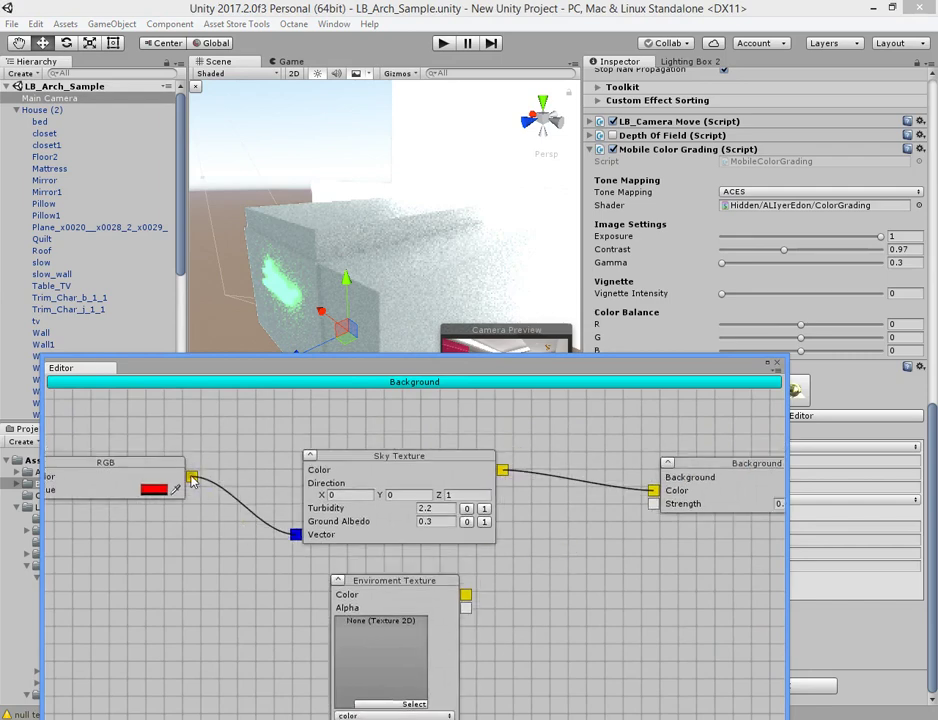
drag(658, 493, 537, 505)
click(152, 491)
mouse_move(560, 198)
mouse_down()
mouse_move(535, 135)
mouse_move(559, 142)
mouse_move(572, 191)
mouse_move(562, 214)
mouse_move(565, 183)
mouse_move(561, 200)
mouse_move(566, 194)
mouse_up()
mouse_move(262, 258)
alt+mouse_down()
mouse_move(266, 268)
mouse_move(300, 258)
mouse_move(428, 270)
alt+mouse_up()
- Delete the Sky Texture node and adjust the RGB colour to a blue-grey
click(157, 488)
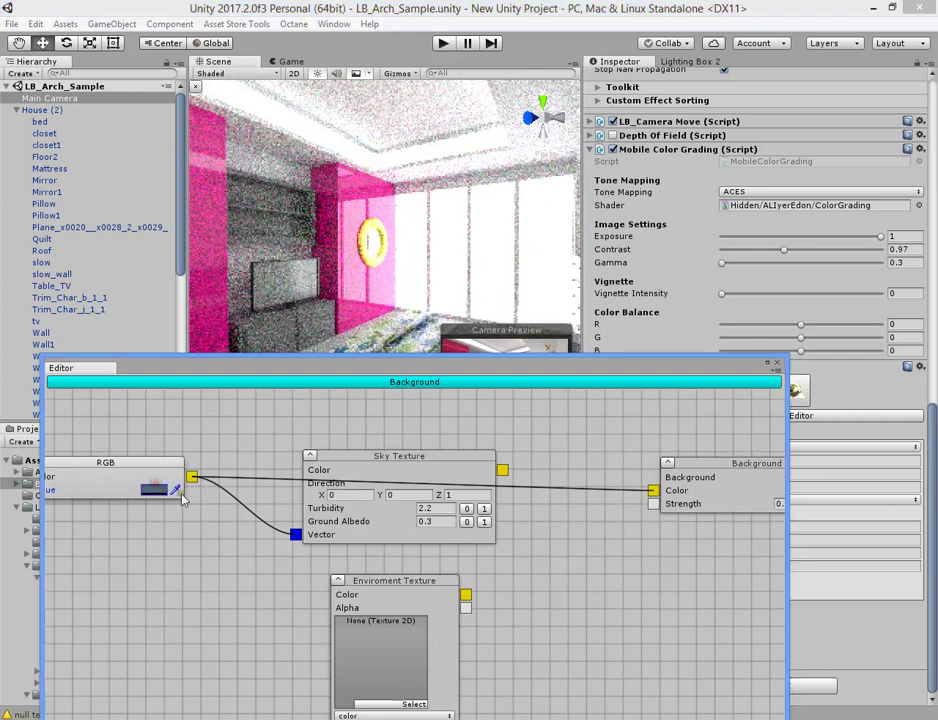
key(Delete)
click(155, 489)
mouse_move(563, 140)
mouse_down()
mouse_move(533, 135)
mouse_move(566, 173)
mouse_up()
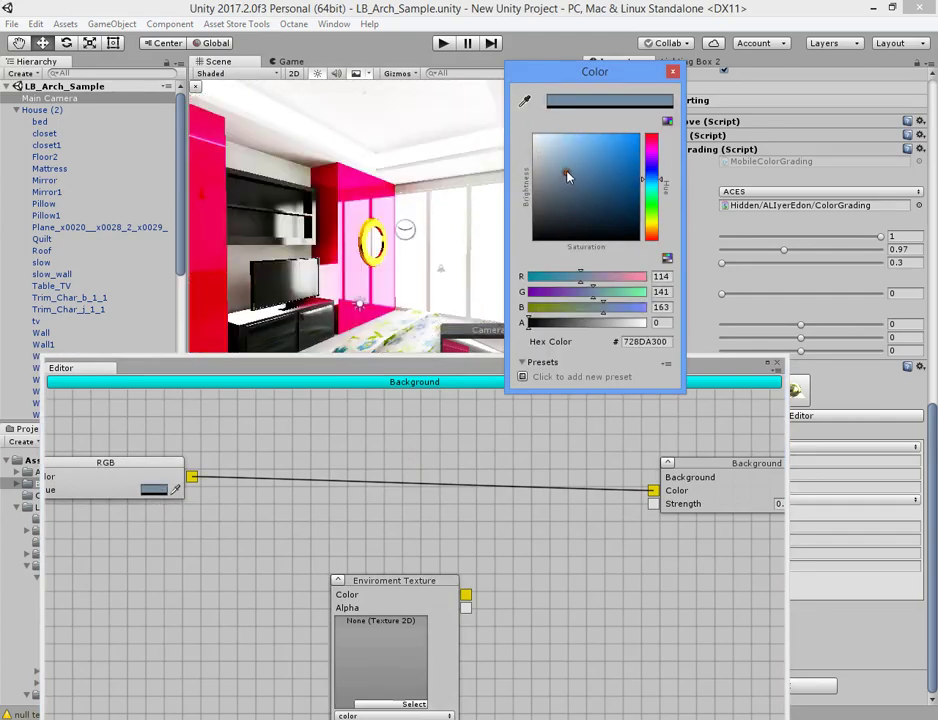
mouse_move(398, 217)
alt+mouse_down()
mouse_move(415, 305)
mouse_move(383, 299)
alt+mouse_up()
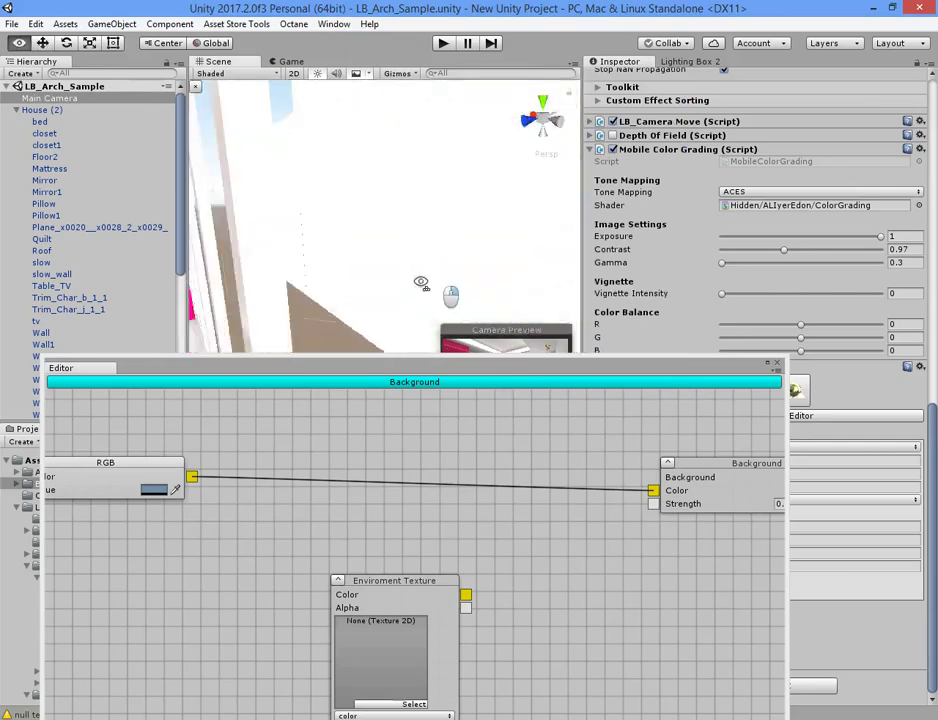
- Select only the original Quad panel, toggling and undoing the Quads' active state, to show Light2
click(395, 212)
alt+drag(366, 247, 412, 274)
drag(619, 370, 426, 565)
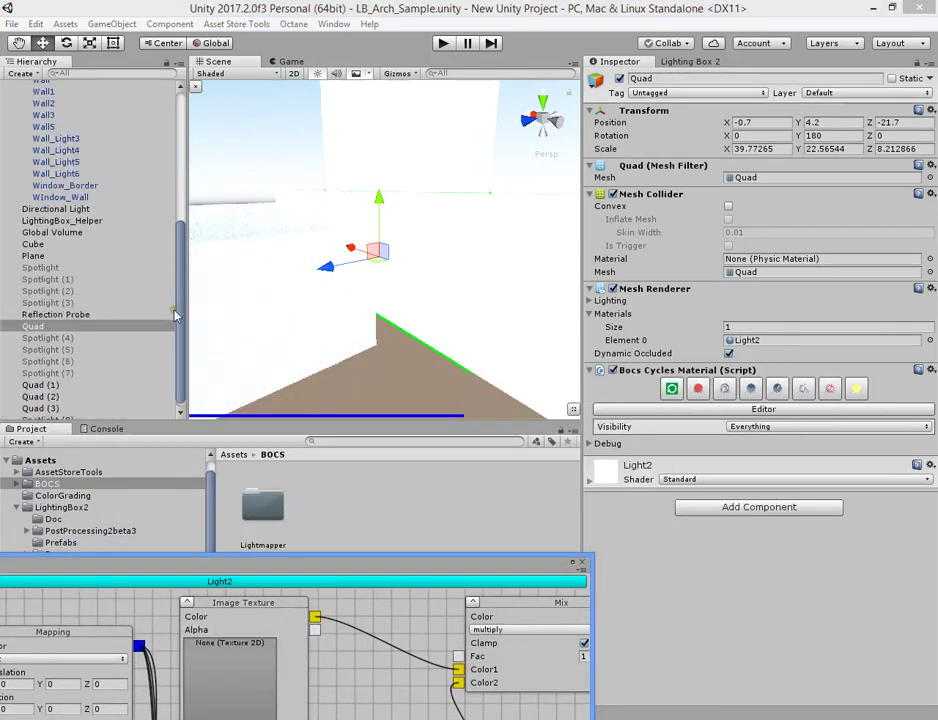
click(67, 381)
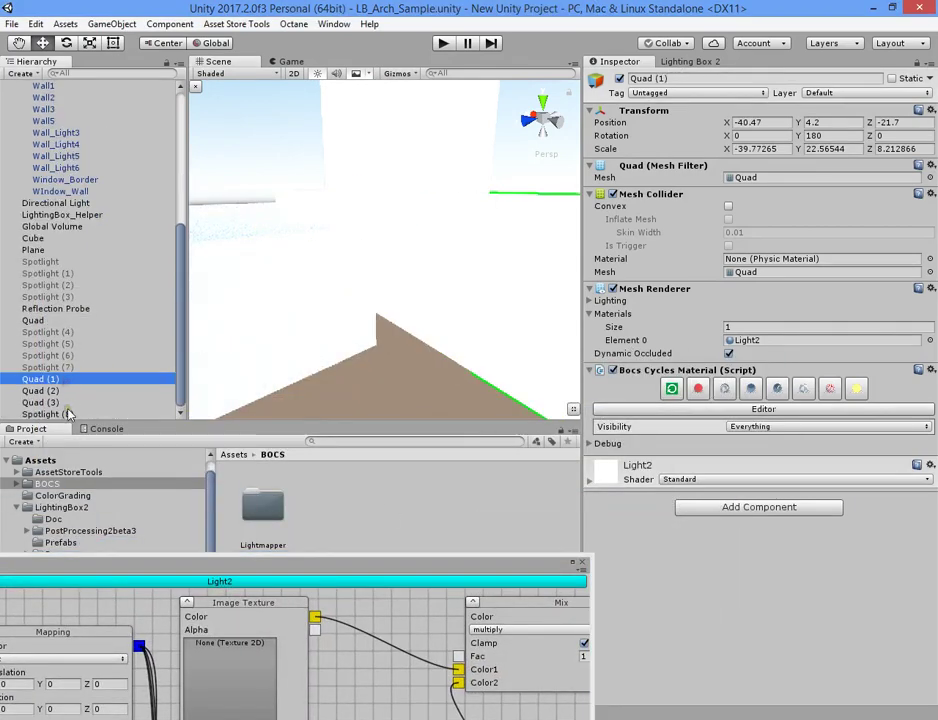
click(620, 79)
key(ctrl+z)
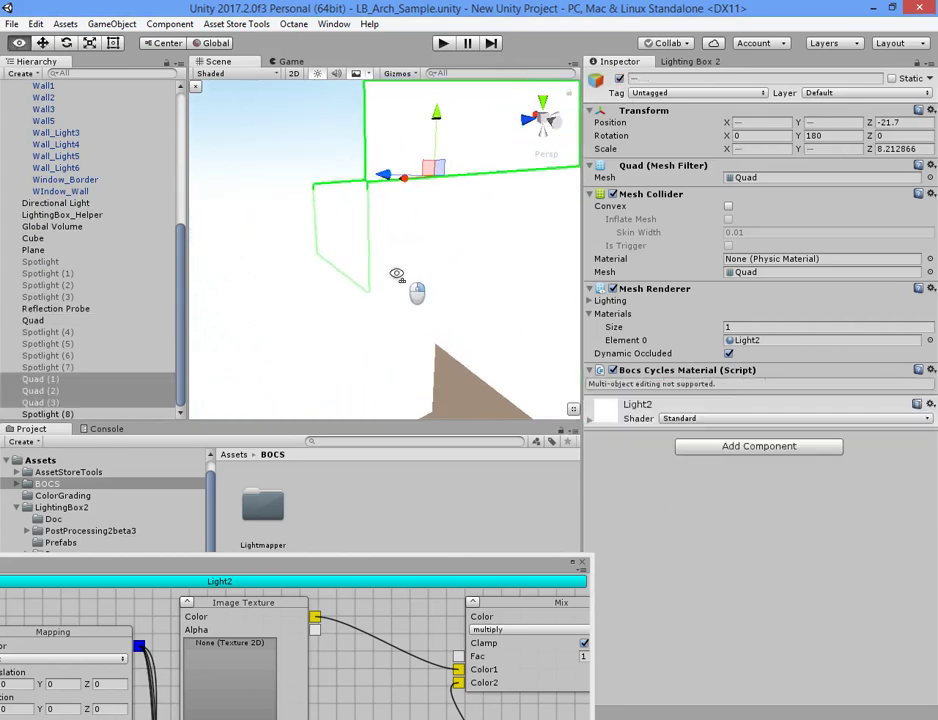
mouse_move(424, 261)
right_down()
mouse_move(385, 266)
mouse_move(463, 389)
right_up()
click(415, 268)
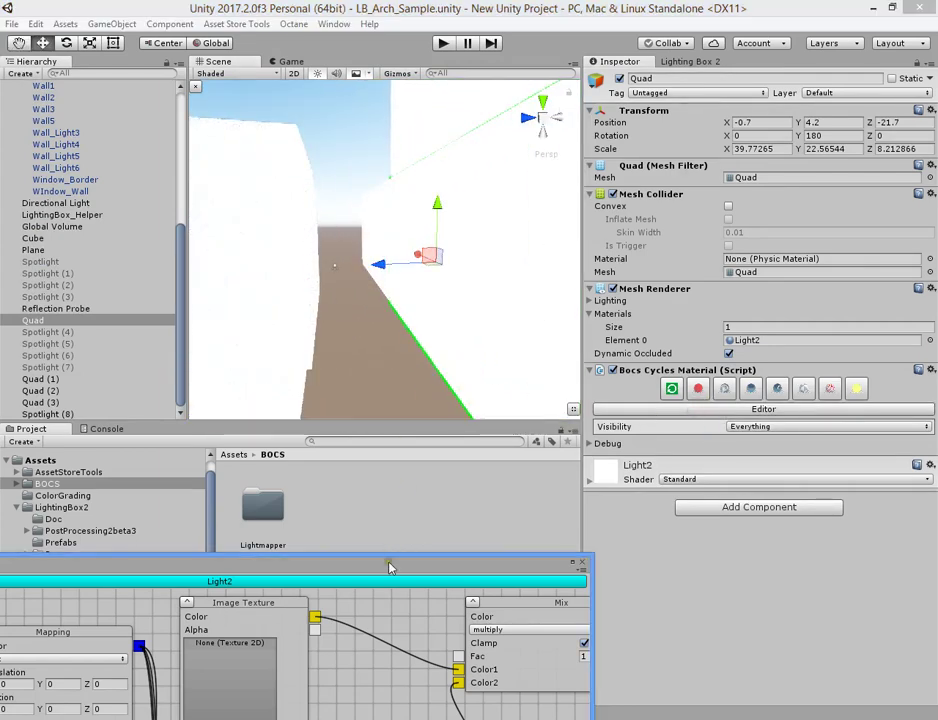
- Try Light2 Emission strengths of 0 and then 10, watching the panels' glow in the render
drag(390, 572, 430, 141)
middle_drag(725, 420, 435, 340)
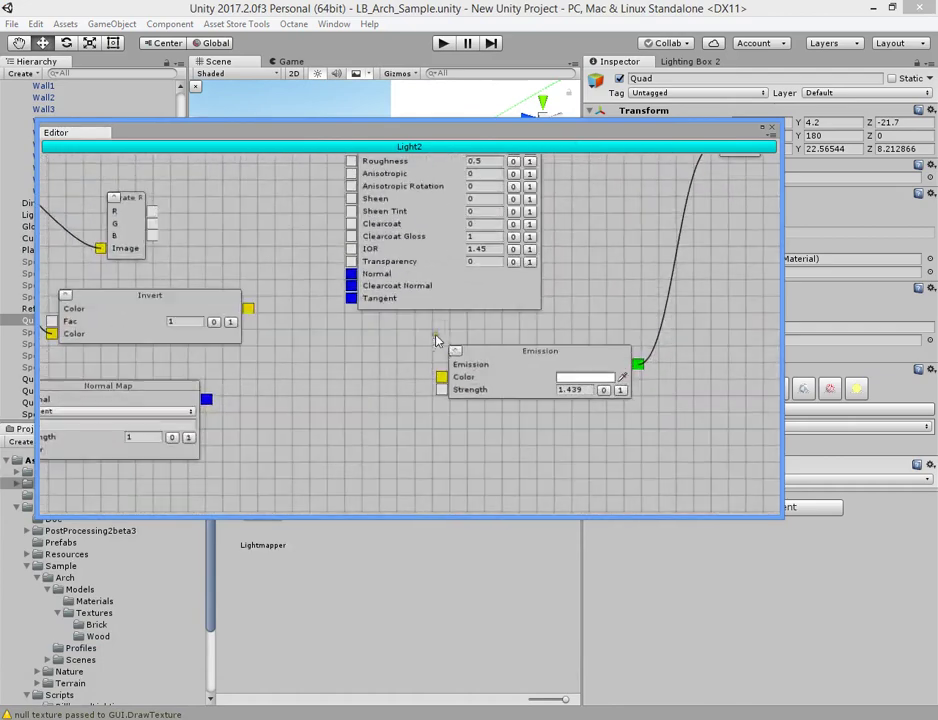
click(590, 390)
text(0)
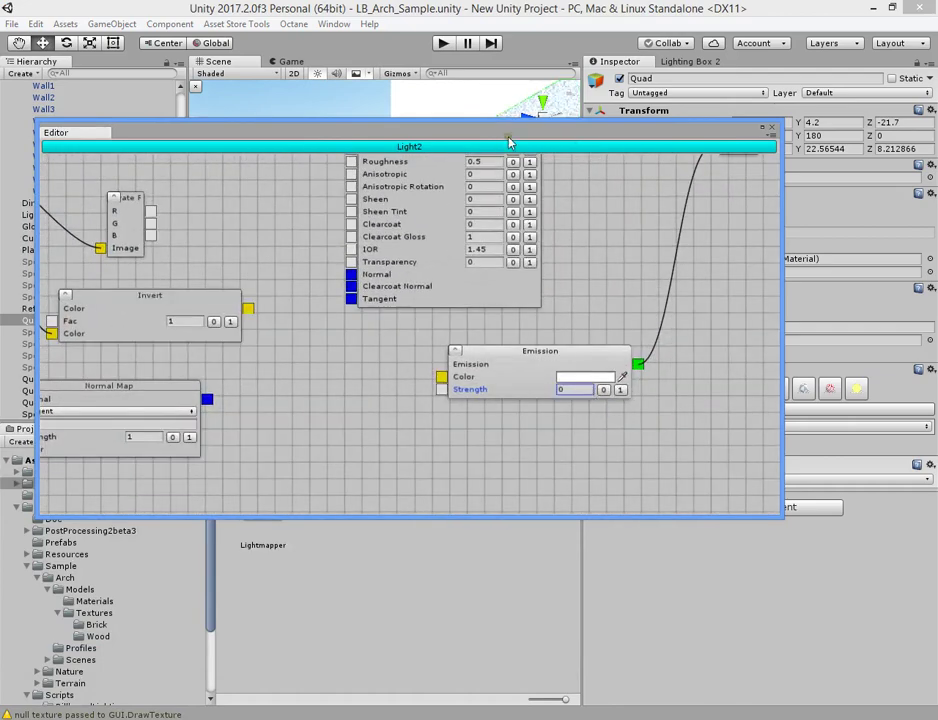
mouse_move(508, 141)
mouse_down()
mouse_move(530, 429)
mouse_move(524, 469)
mouse_up()
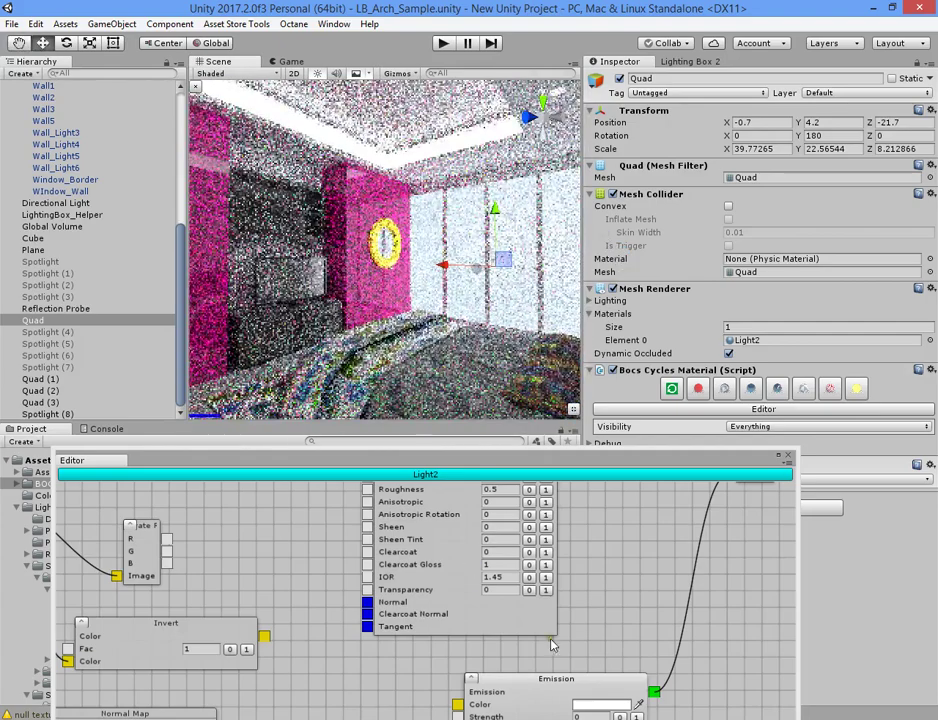
mouse_move(515, 461)
mouse_down()
mouse_move(515, 517)
mouse_move(327, 318)
mouse_up()
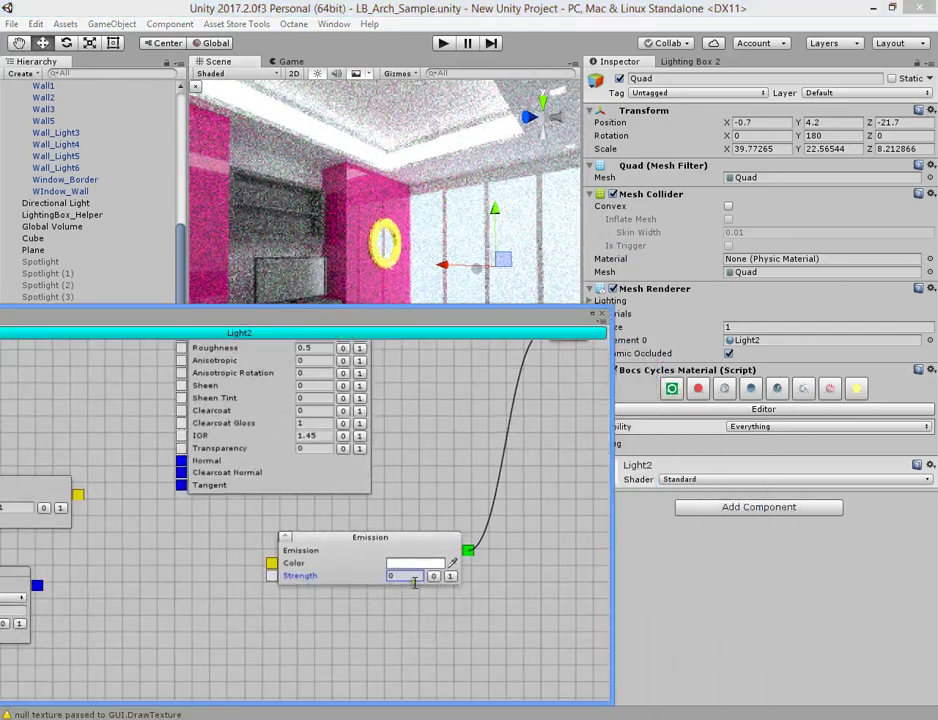
text(210)
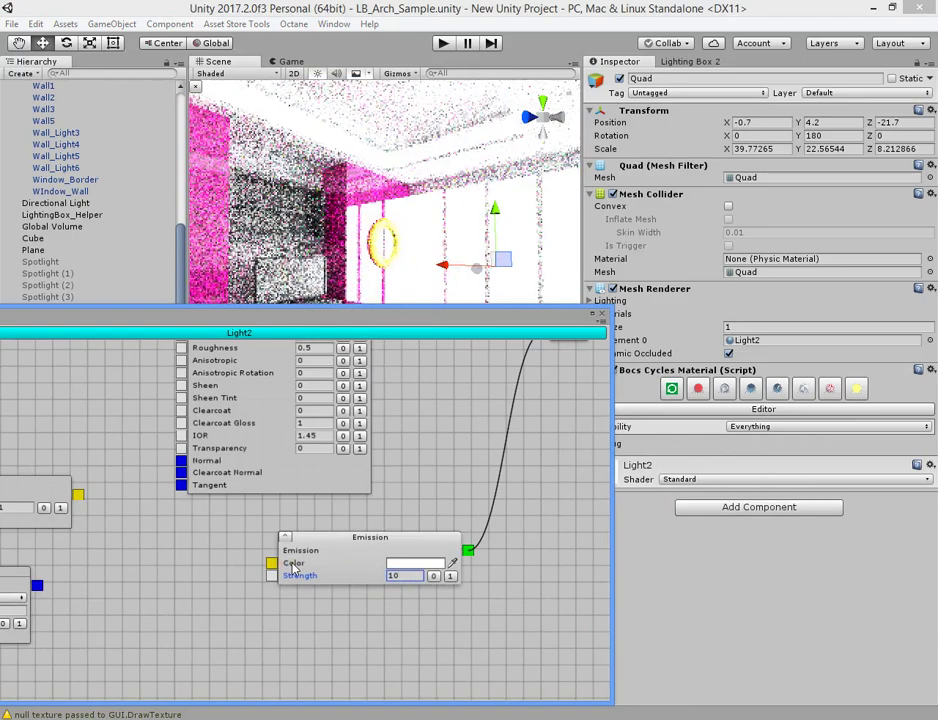
right_drag(352, 233, 330, 230)
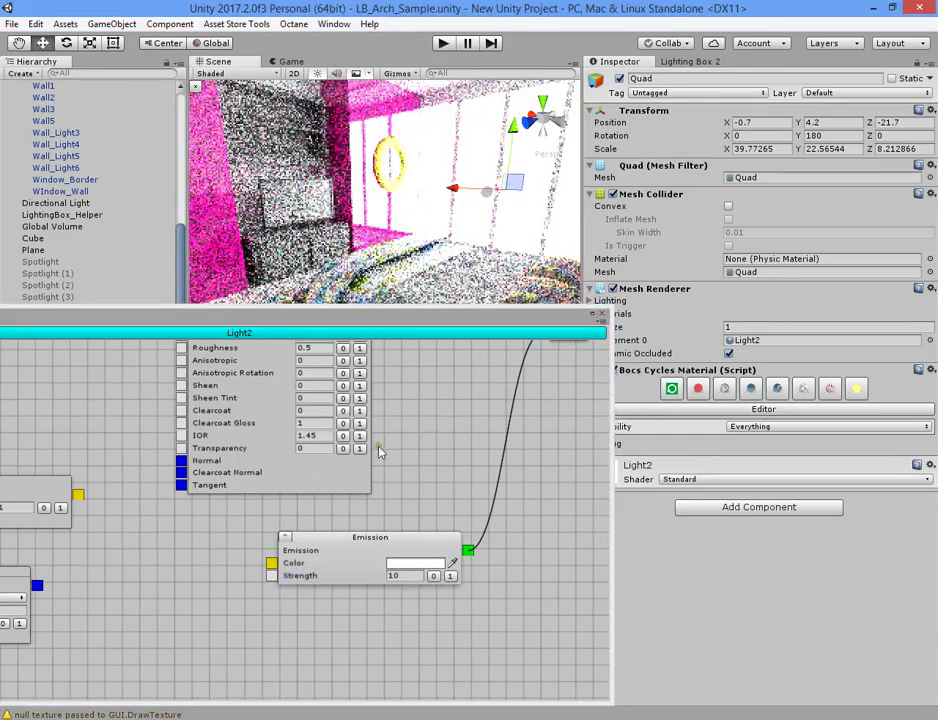
click(402, 579)
text(3)
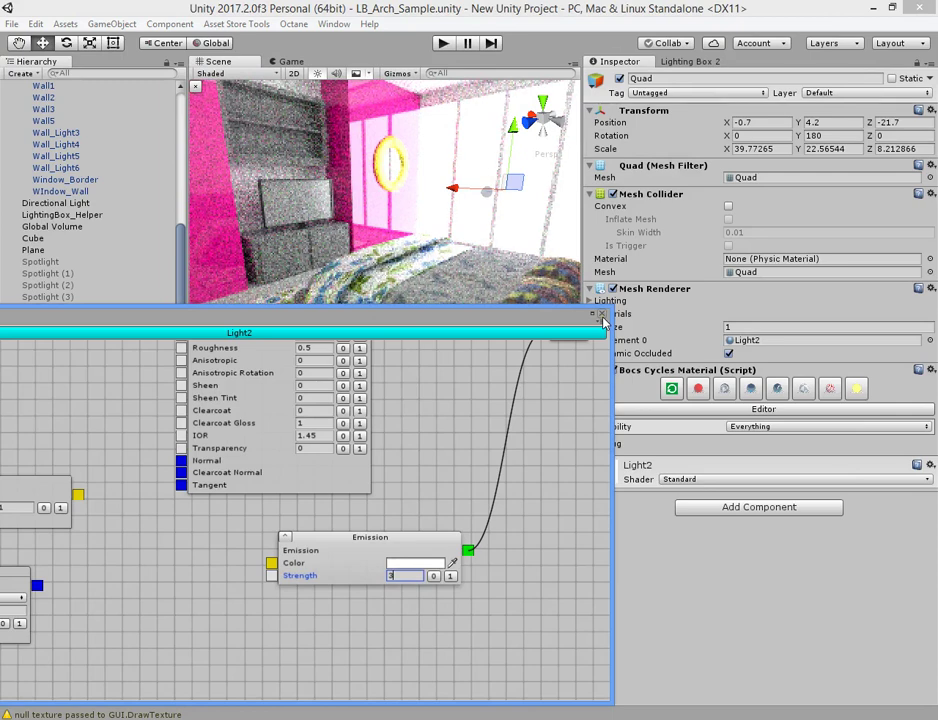
- Delete the four Quad light panels from the Hierarchy
drag(237, 320, 311, 546)
ctrl+click(40, 379)
ctrl+click(40, 391)
ctrl+click(40, 402)
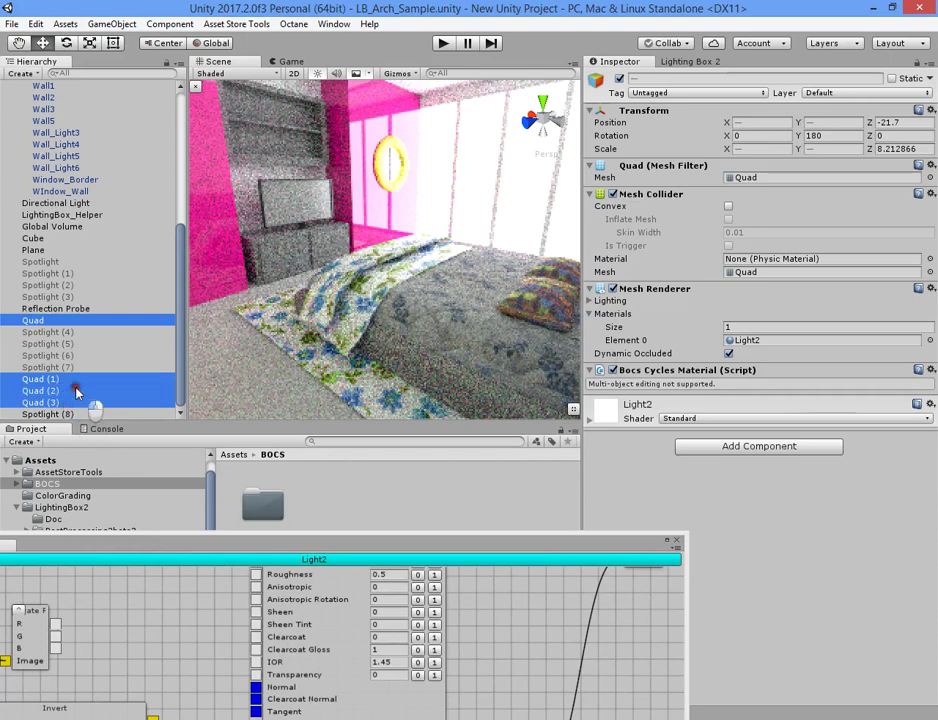
key(Delete)
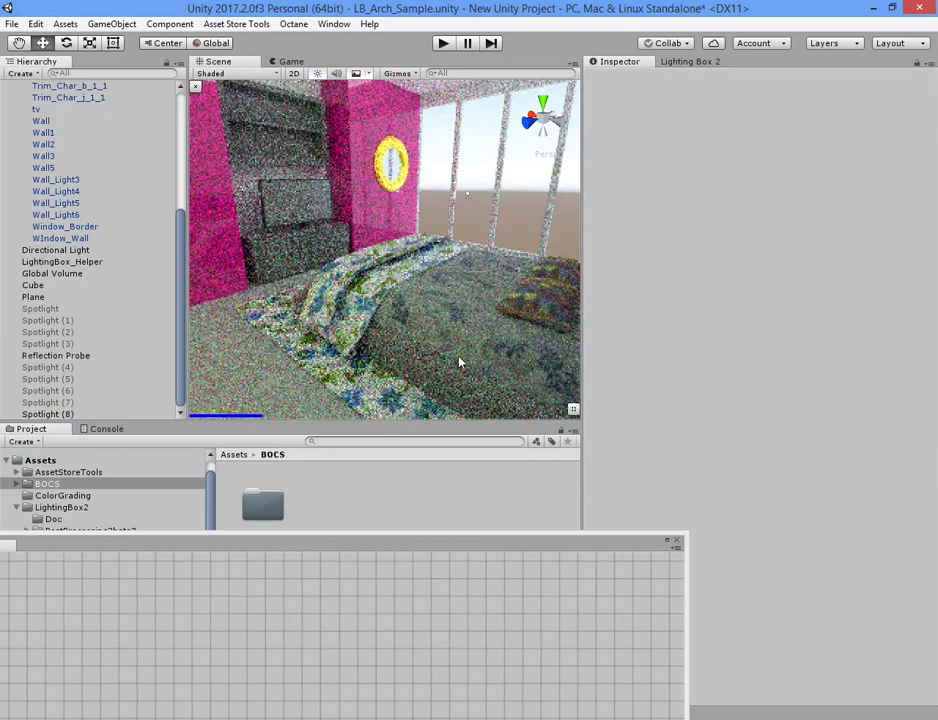
- Select the Main Camera and scroll its Inspector to the Bocs Cycles Camera section
drag(459, 541, 452, 343)
scroll(84, 178, up, 6)
click(93, 98)
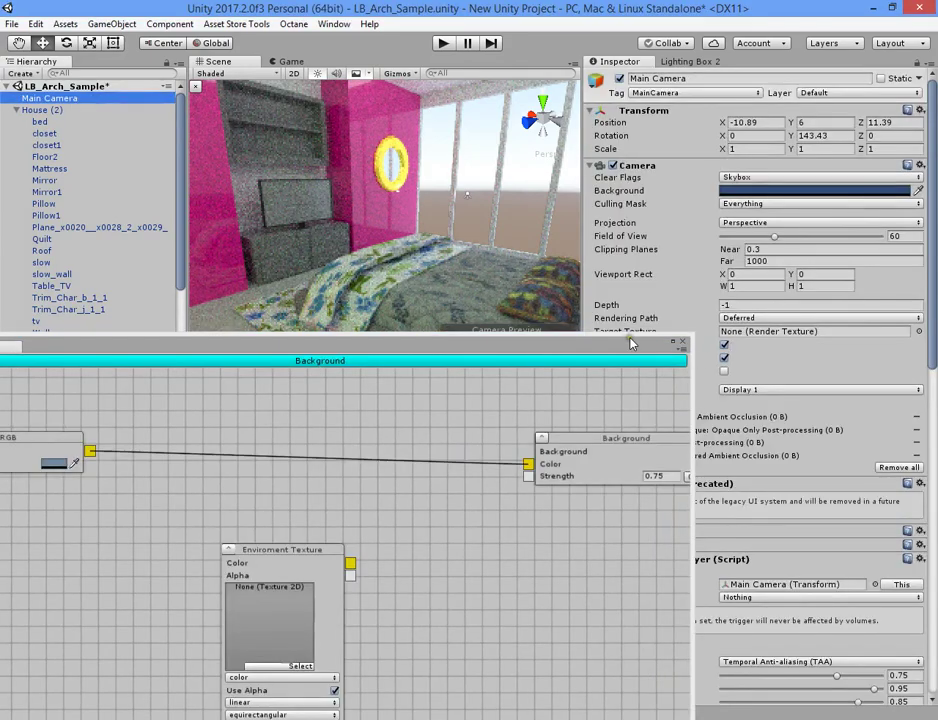
drag(628, 343, 317, 286)
scroll(760, 513, down, 10)
scroll(760, 513, down, 10)
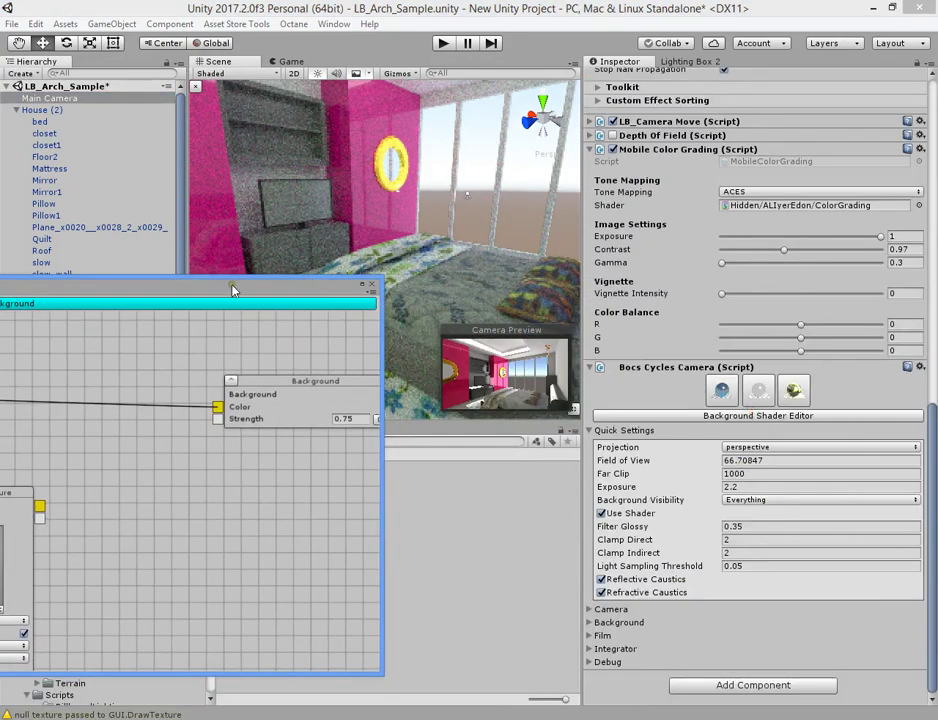
- Set the RGB node's background colour to light blue (D6ECFF) and view the window wall
drag(233, 290, 666, 203)
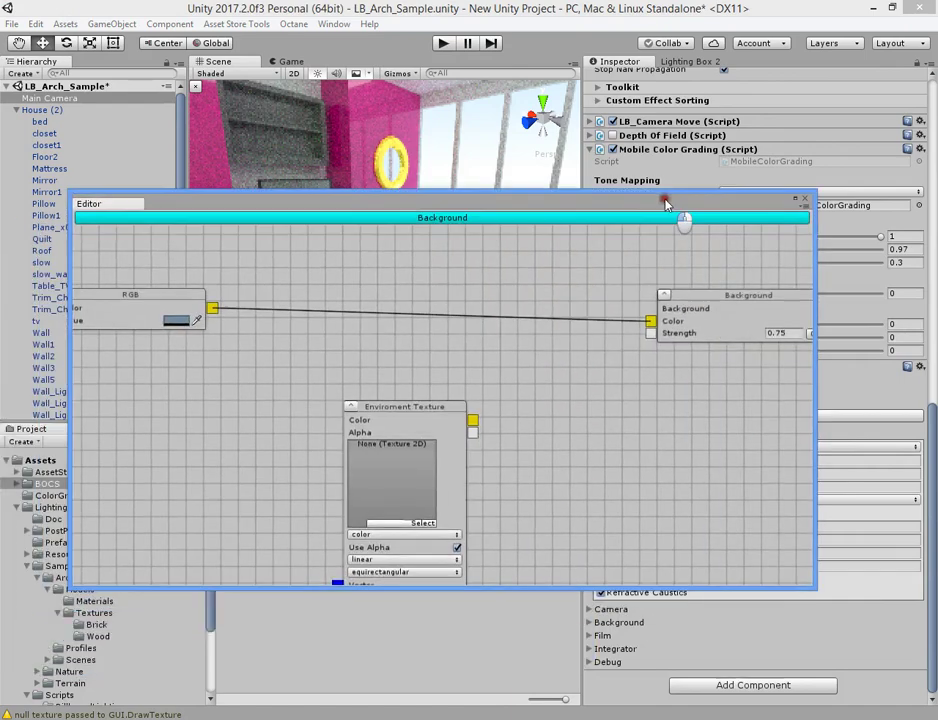
click(177, 320)
drag(619, 189, 550, 136)
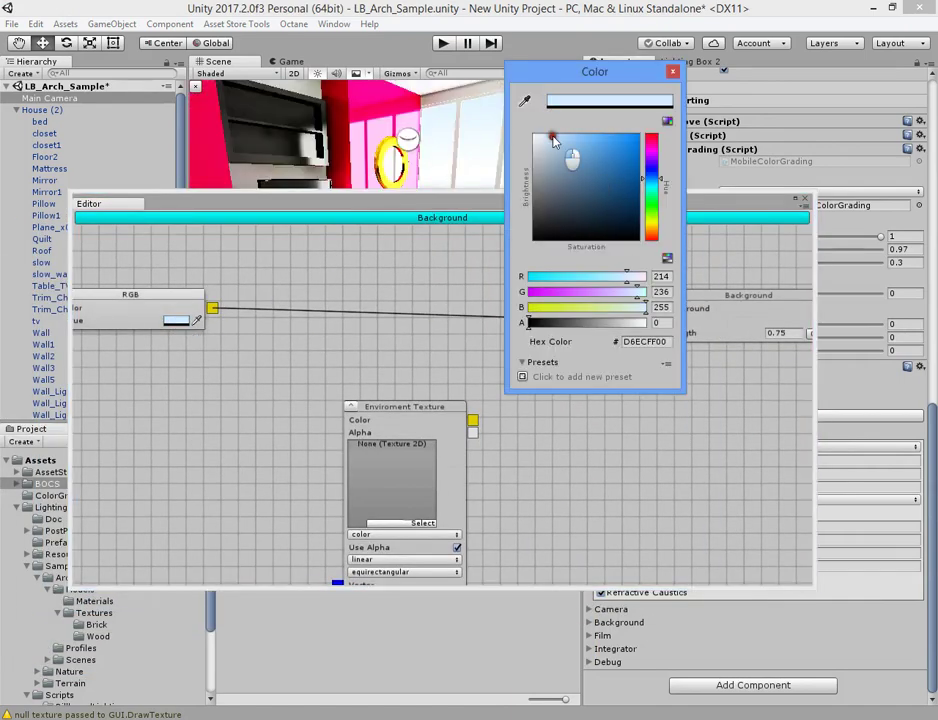
click(450, 207)
drag(450, 207, 420, 444)
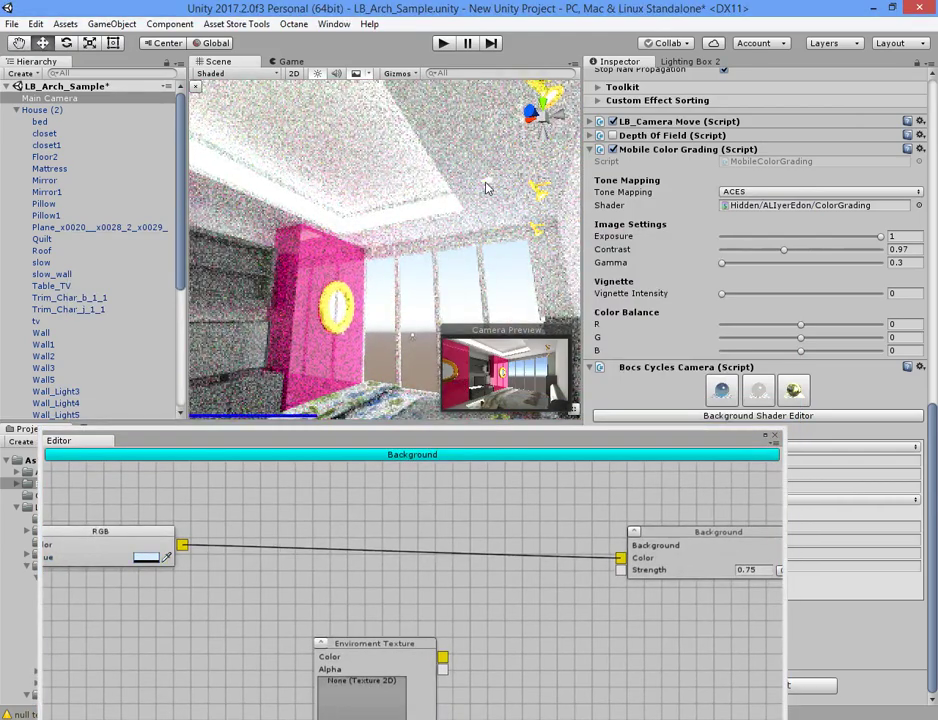
mouse_move(390, 173)
right_down()
mouse_move(435, 252)
mouse_move(264, 165)
right_up()
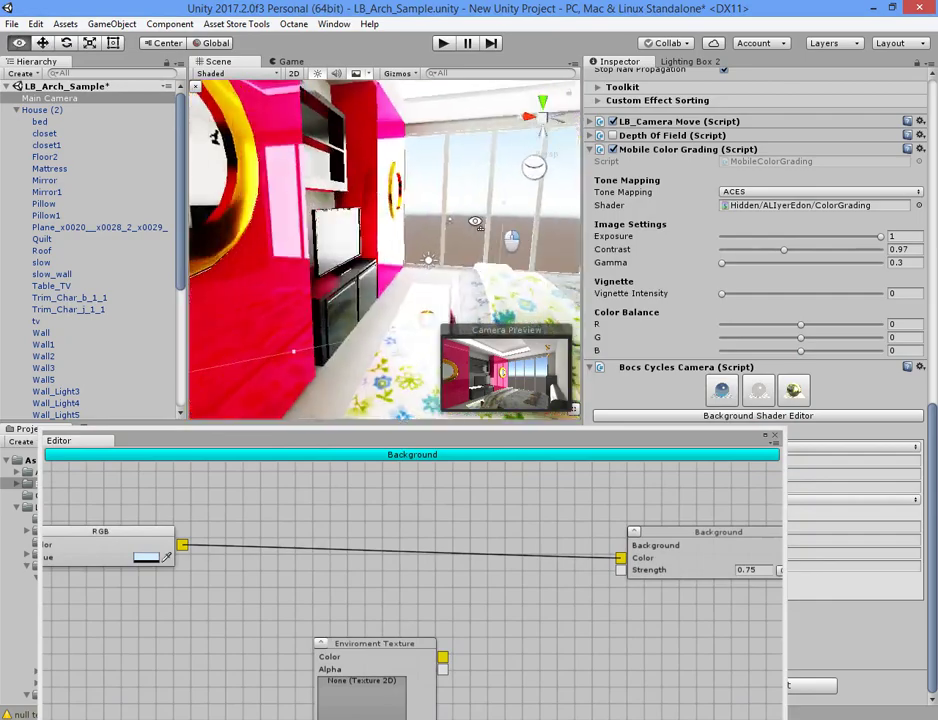
click(12, 111)
- Select the Directional Light and rotate it to a new angle
click(16, 110)
double_click(56, 121)
drag(397, 246, 405, 203)
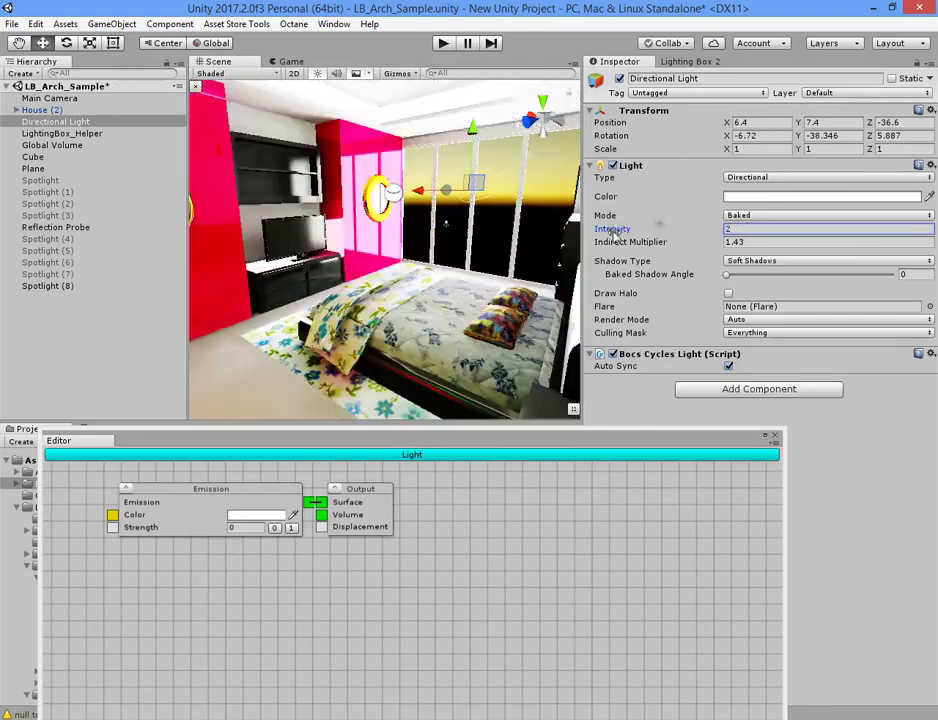
mouse_move(481, 179)
mouse_down()
mouse_move(299, 287)
mouse_move(378, 263)
mouse_move(260, 270)
mouse_up()
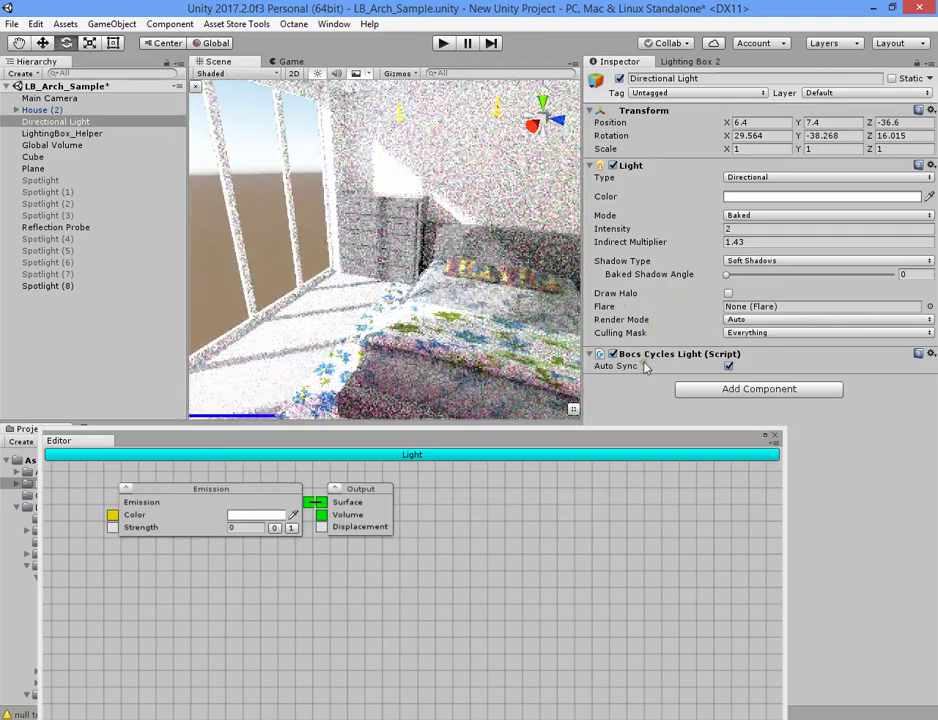
mouse_move(473, 337)
alt+mouse_down()
mouse_move(508, 351)
mouse_move(335, 279)
alt+mouse_up()
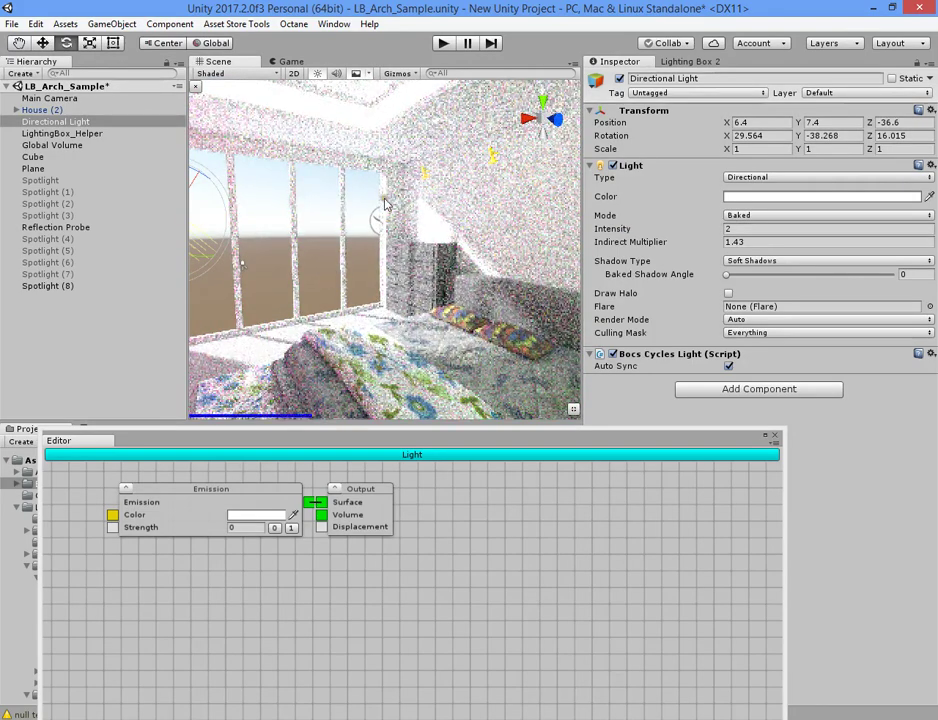
- Give the Directional Light a warm peach colour (FFD1AE)
click(752, 196)
drag(589, 160, 567, 137)
click(655, 234)
click(397, 197)
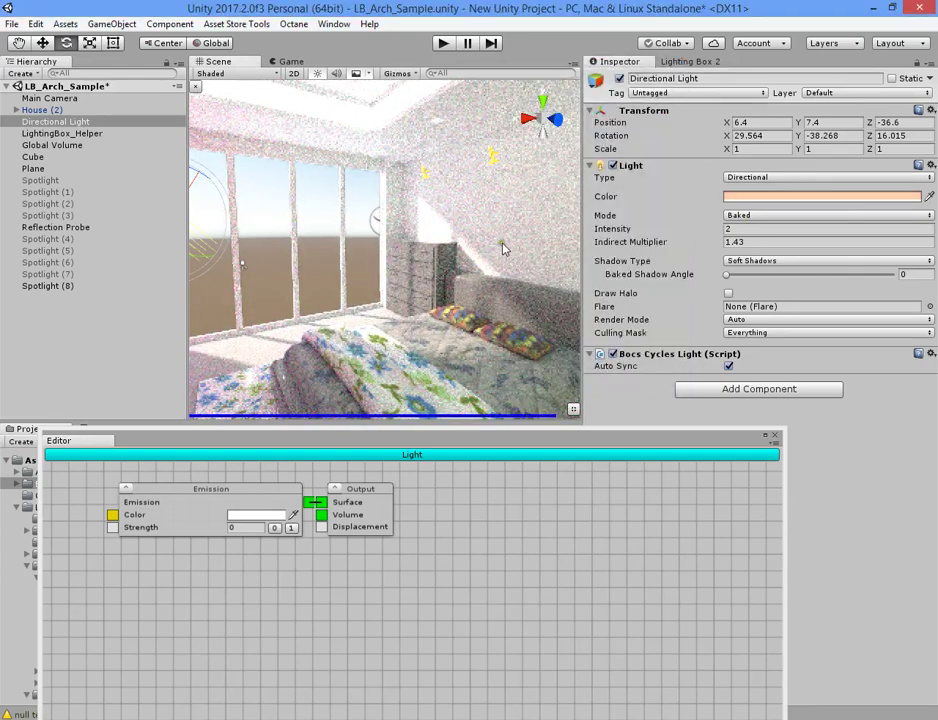
key(f)
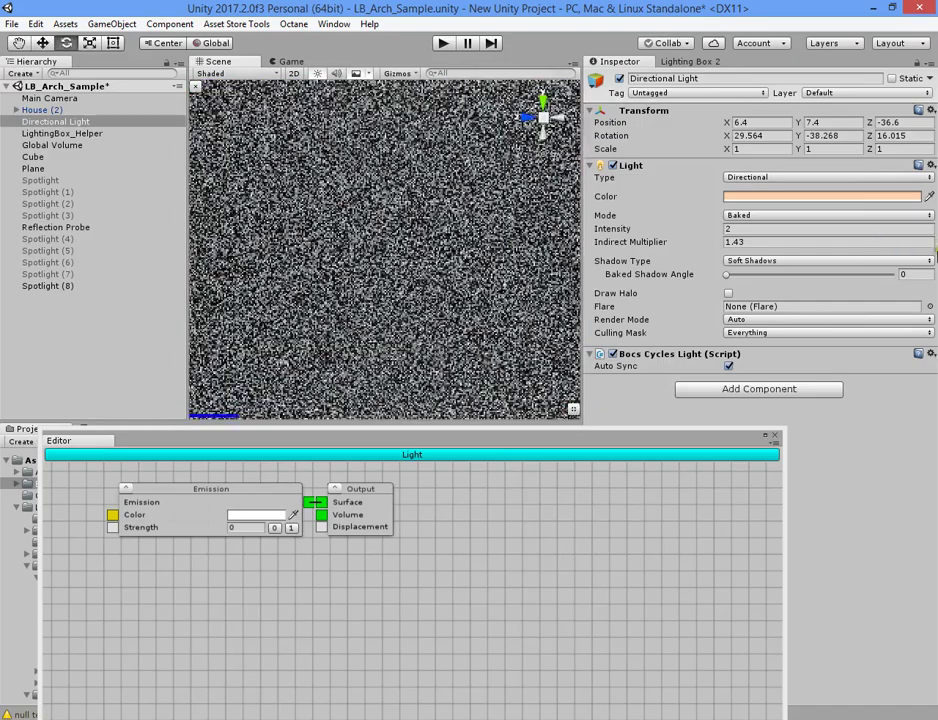
mouse_move(470, 250)
alt+mouse_down()
mouse_move(486, 254)
mouse_move(502, 283)
mouse_move(691, 287)
mouse_move(255, 268)
mouse_move(421, 260)
alt+mouse_up()
scroll(428, 278, up, 5)
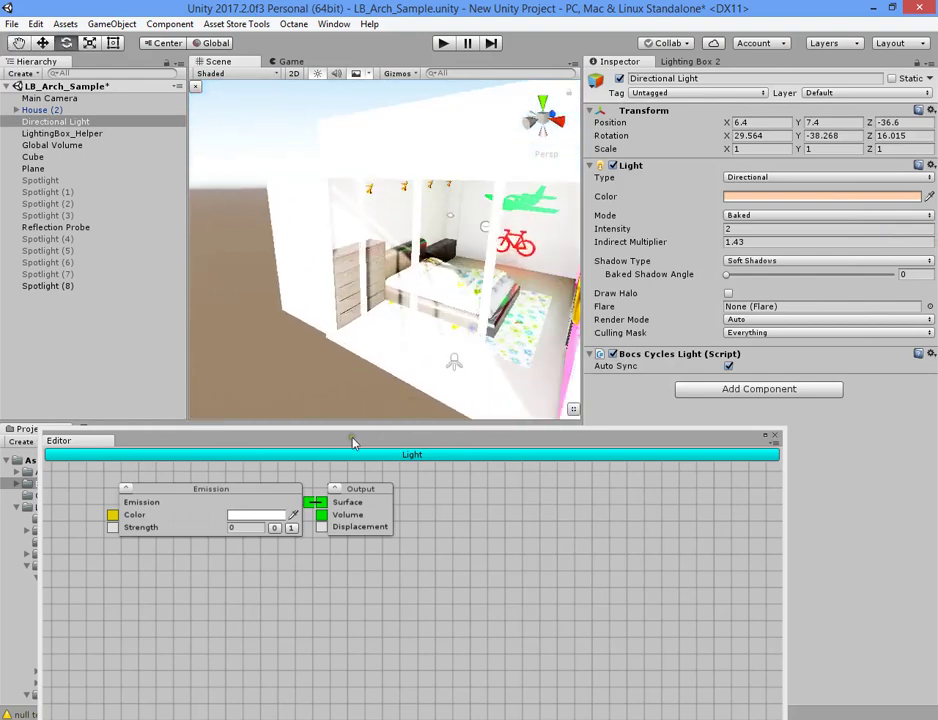
scroll(258, 320, up, 2)
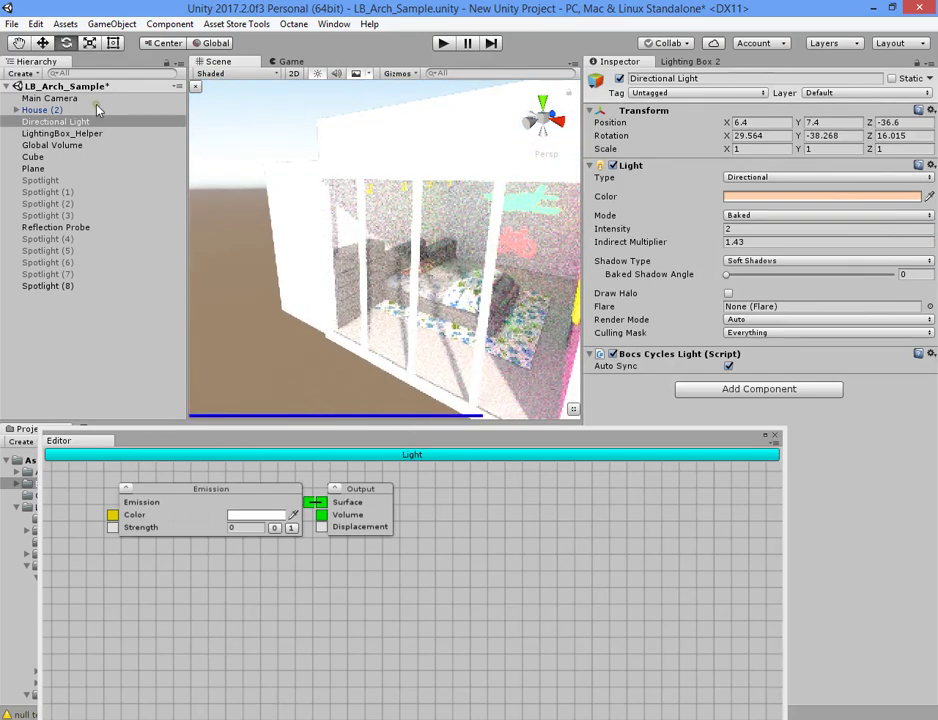
- Check the light's node graph, then select the neon plane Trim_Char_j_1_1 to view its Emission
click(256, 516)
middle_drag(240, 570, 355, 600)
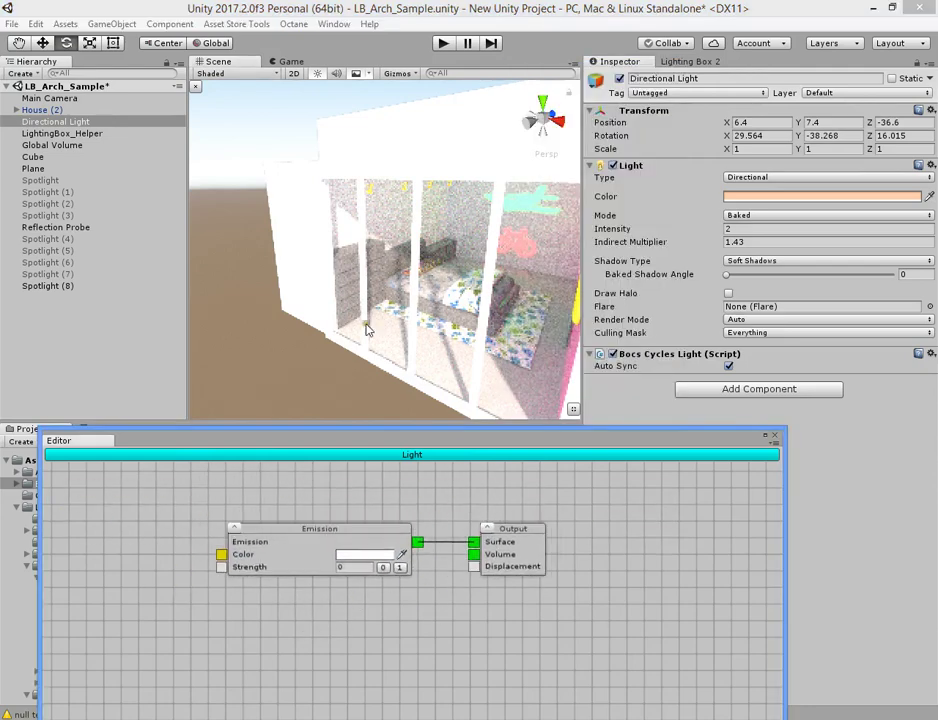
scroll(368, 330, up, 3)
scroll(444, 337, up, 3)
mouse_move(461, 314)
right_down()
mouse_move(454, 241)
mouse_move(471, 308)
right_up()
click(482, 352)
click(505, 320)
mouse_move(684, 711)
middle_down()
mouse_move(517, 537)
mouse_move(587, 551)
middle_up()
- Close the Neon graph and open the Main Camera's Background Shader Editor
right_click(499, 491)
click(791, 430)
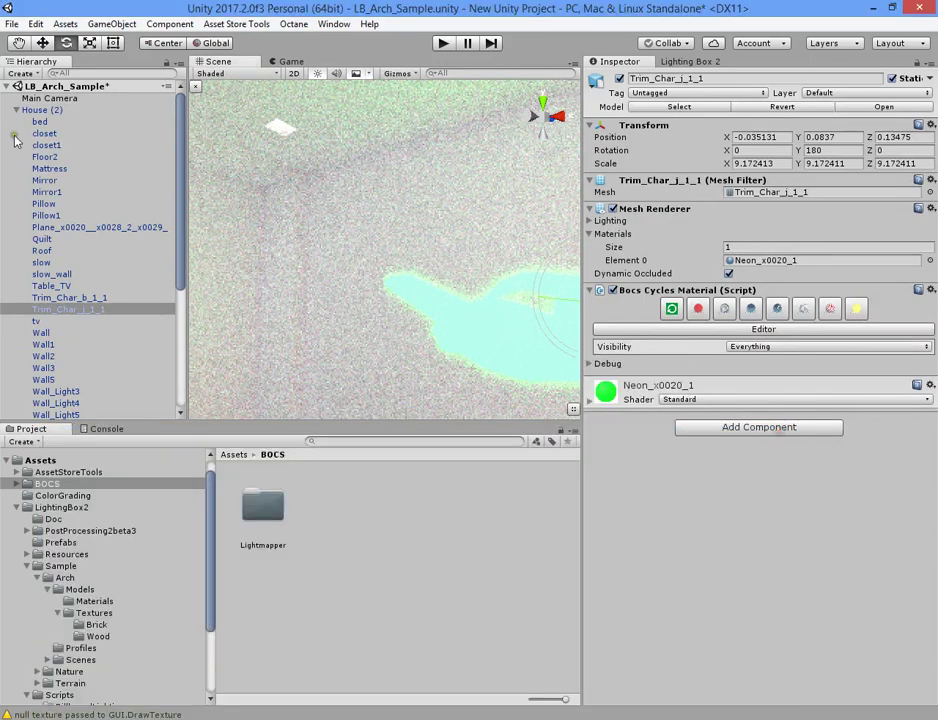
click(140, 100)
scroll(730, 462, down, 5)
scroll(730, 462, down, 10)
click(735, 416)
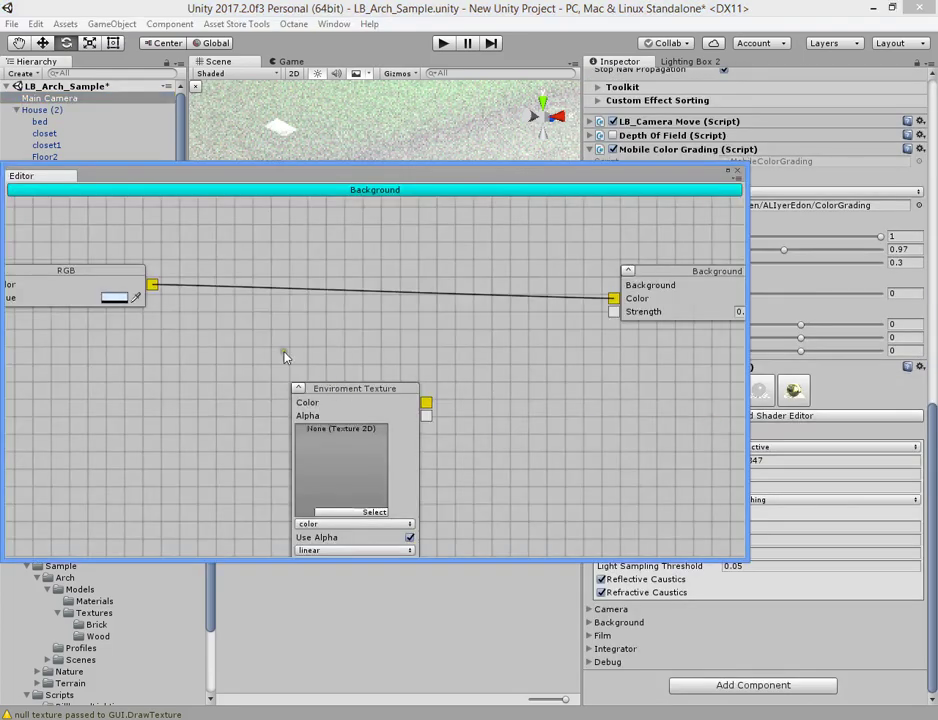
- Darken the RGB background colour to a blue-grey and check the render
click(113, 298)
click(565, 172)
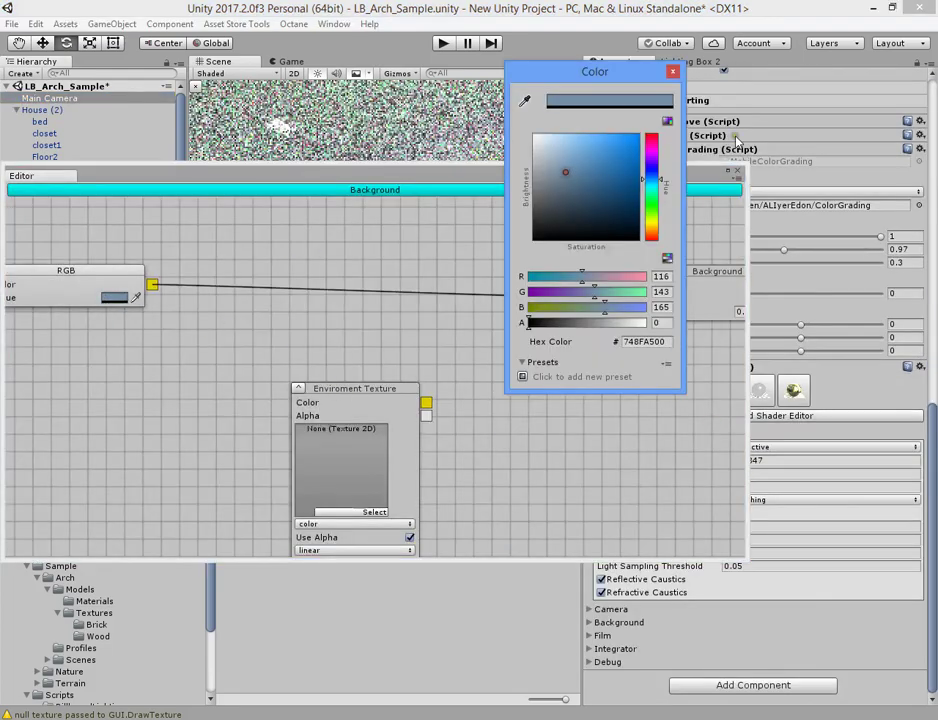
click(735, 175)
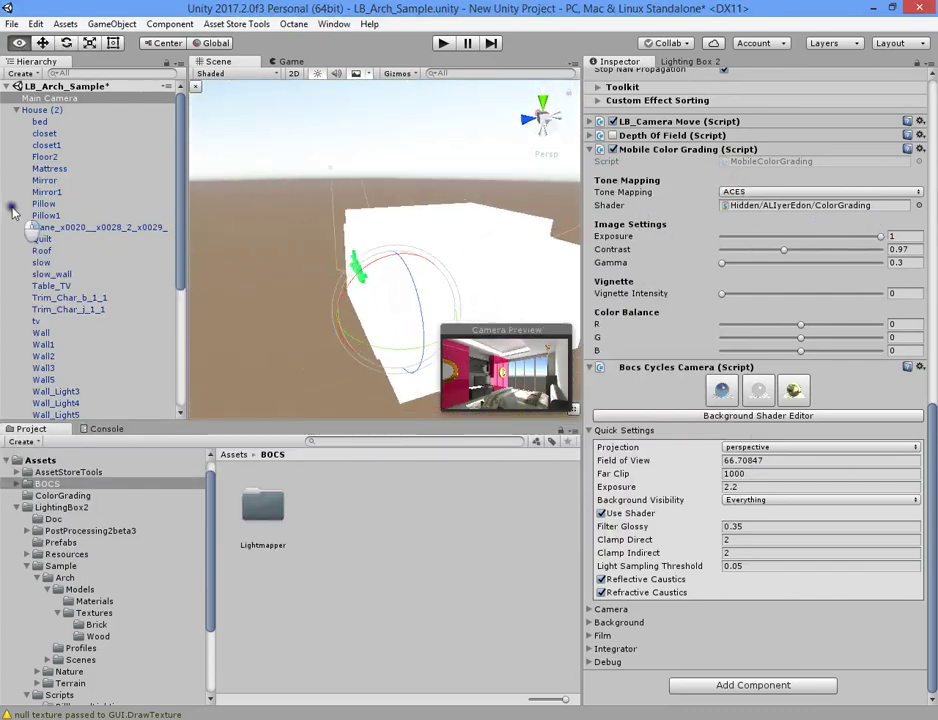
alt+drag(400, 300, 538, 312)
- Darken the background slightly further to 5F7D96 and close the editor
click(692, 415)
click(115, 298)
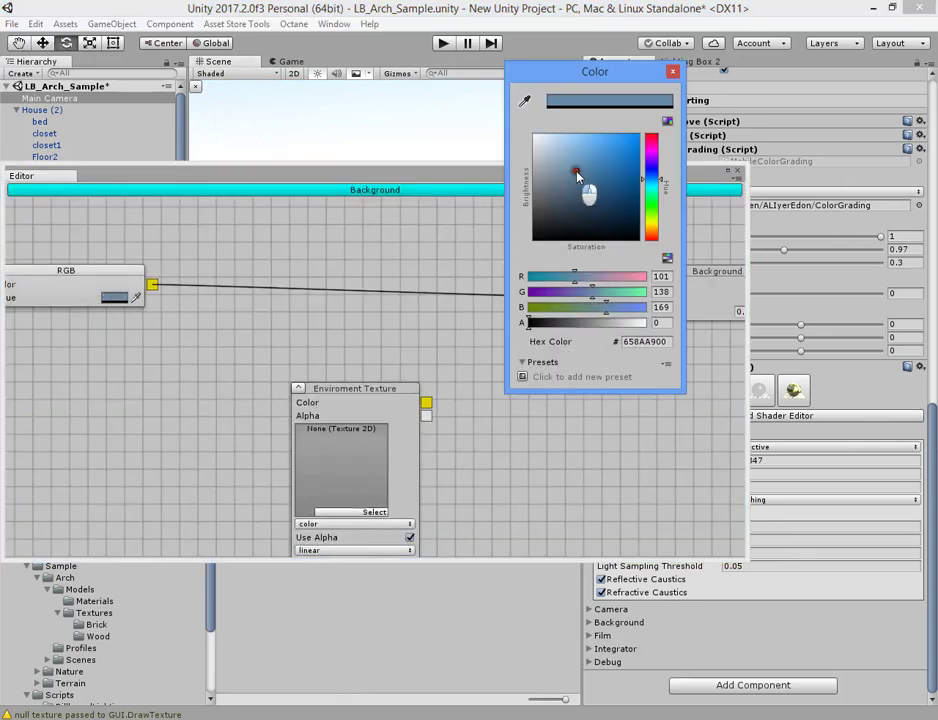
drag(578, 177, 572, 178)
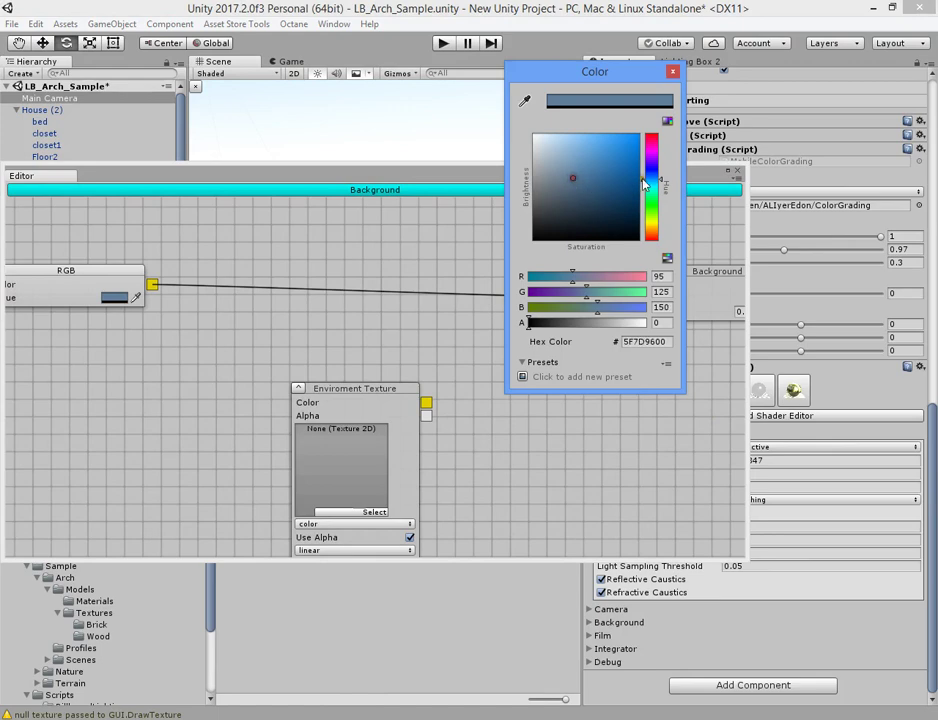
click(741, 174)
click(435, 230)
mouse_move(431, 176)
right_down()
mouse_move(540, 352)
mouse_move(544, 226)
mouse_move(460, 273)
mouse_move(490, 335)
mouse_move(532, 216)
mouse_move(338, 289)
mouse_move(498, 329)
mouse_move(507, 283)
mouse_move(461, 356)
right_up()
- Create a Quad, move it to Z -17.1 and stretch it to roughly 37 by 19 units
click(360, 266)
key(f)
click(111, 24)
mouse_move(128, 73)
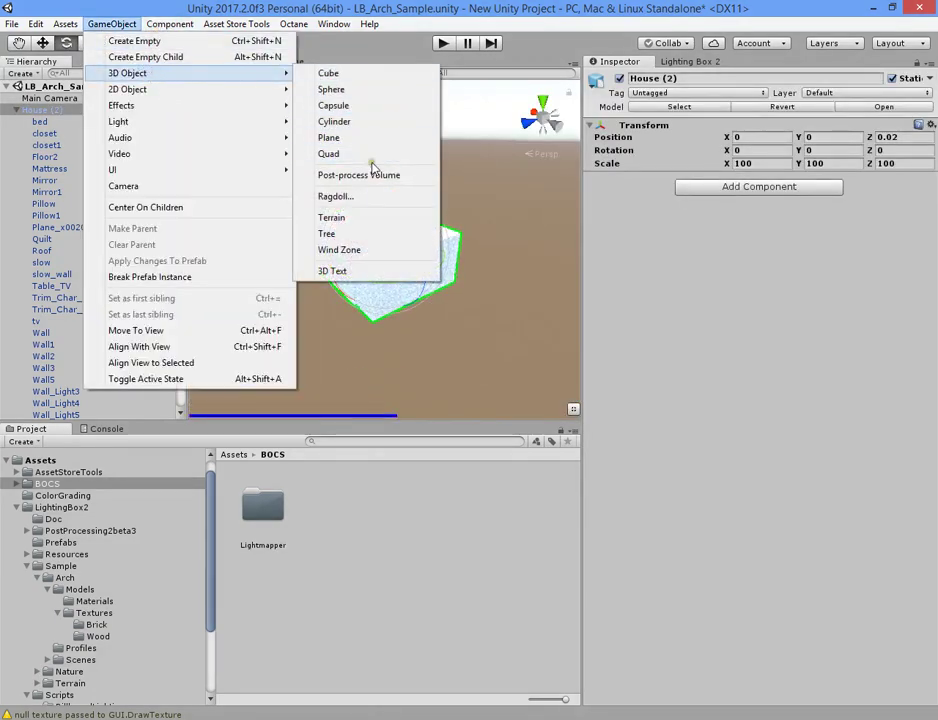
click(372, 156)
key(f)
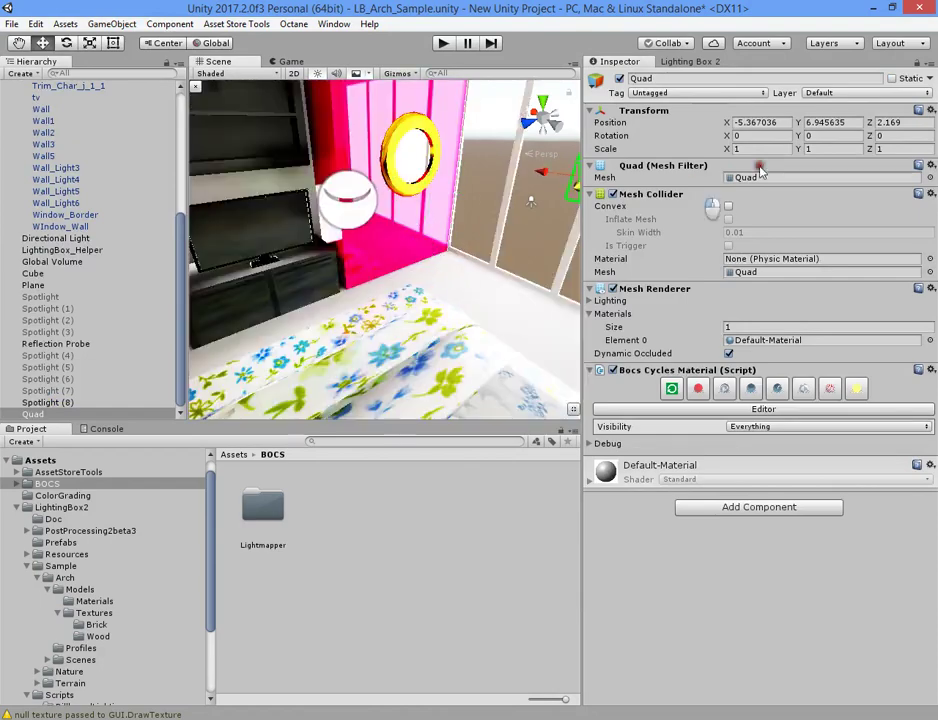
key(t)
scroll(288, 257, down, 5)
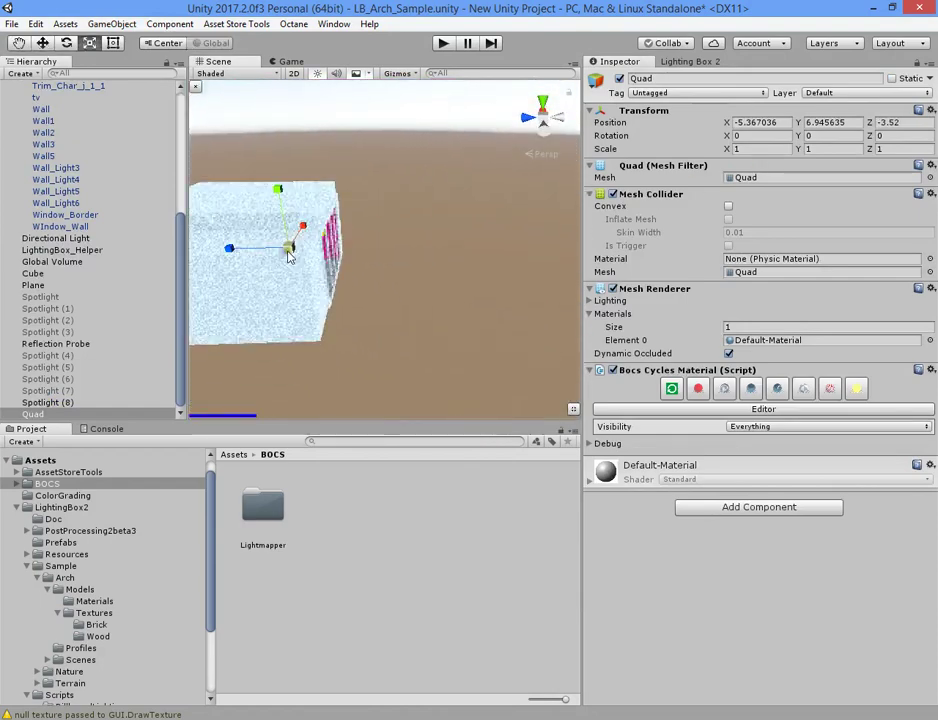
mouse_move(288, 257)
mouse_down()
mouse_move(381, 228)
mouse_move(356, 157)
mouse_move(343, 186)
mouse_up()
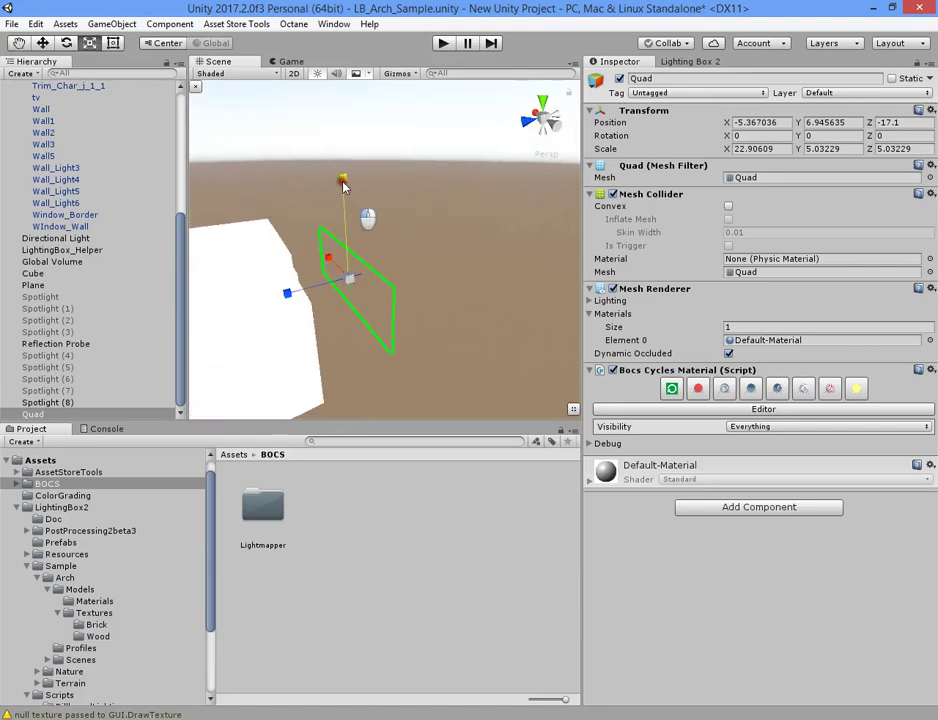
mouse_move(320, 265)
mouse_down()
mouse_move(306, 252)
mouse_move(340, 245)
mouse_move(360, 345)
mouse_up()
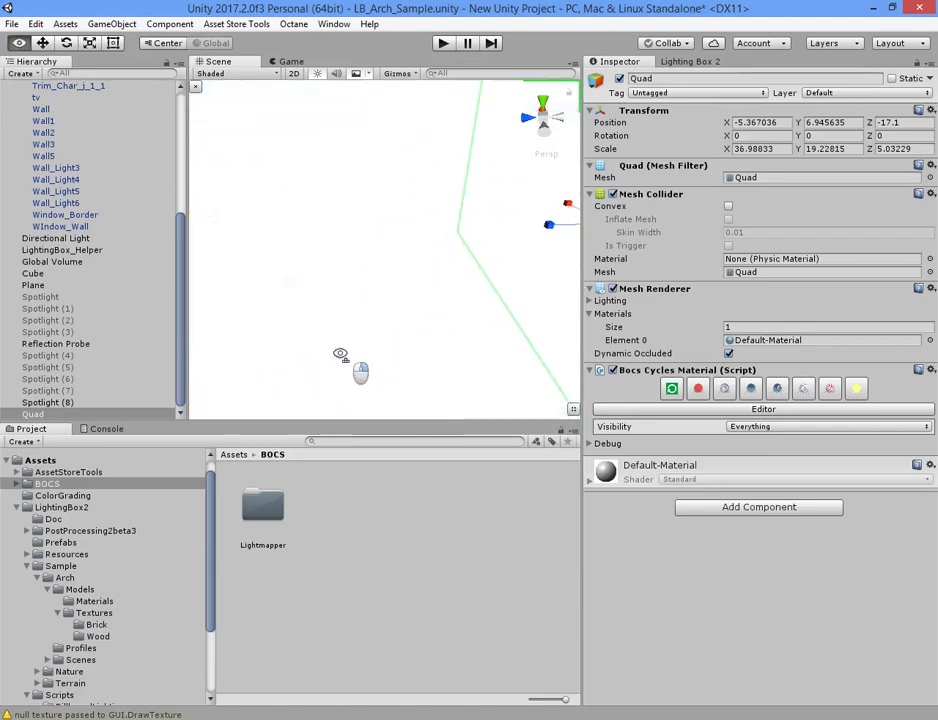
- Set the Quad material's emission colour to light blue with strength 1
scroll(356, 371, up, 5)
click(648, 411)
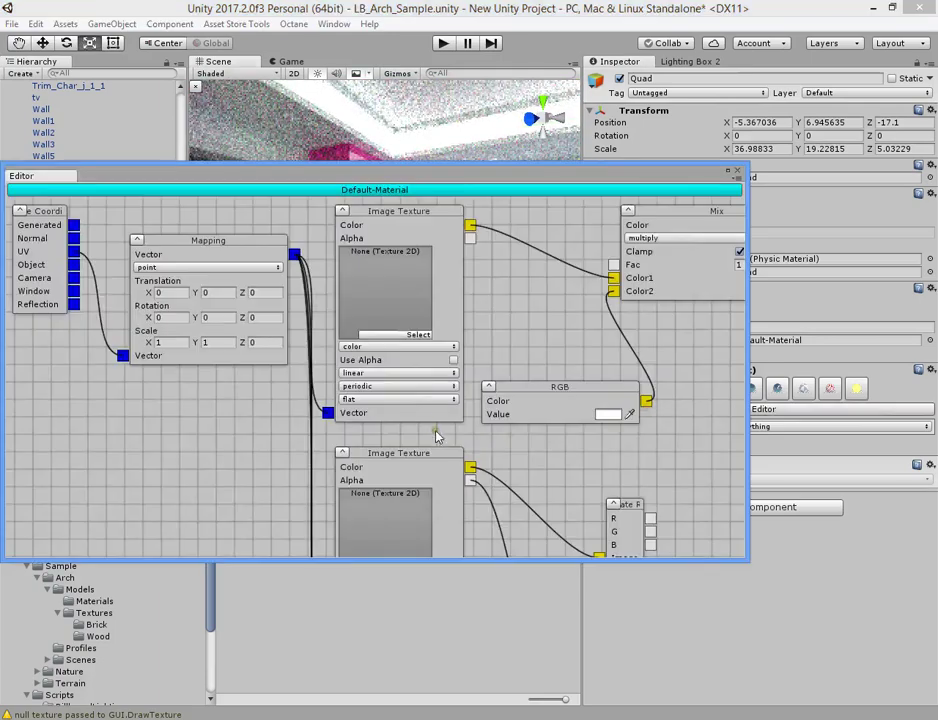
middle_drag(436, 436, 486, 314)
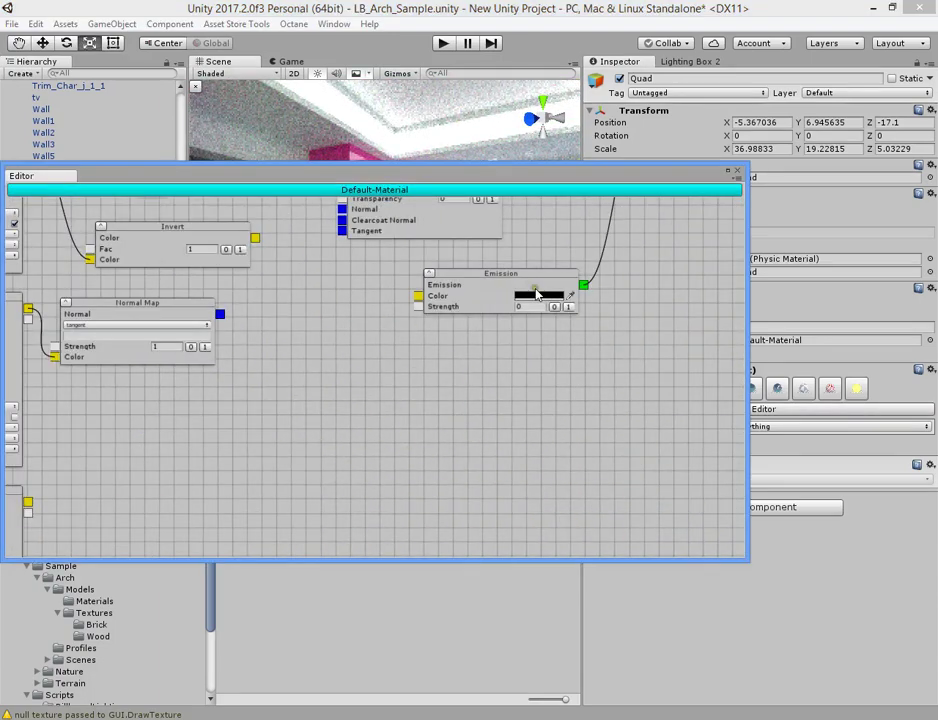
click(537, 293)
click(538, 132)
drag(538, 132, 556, 137)
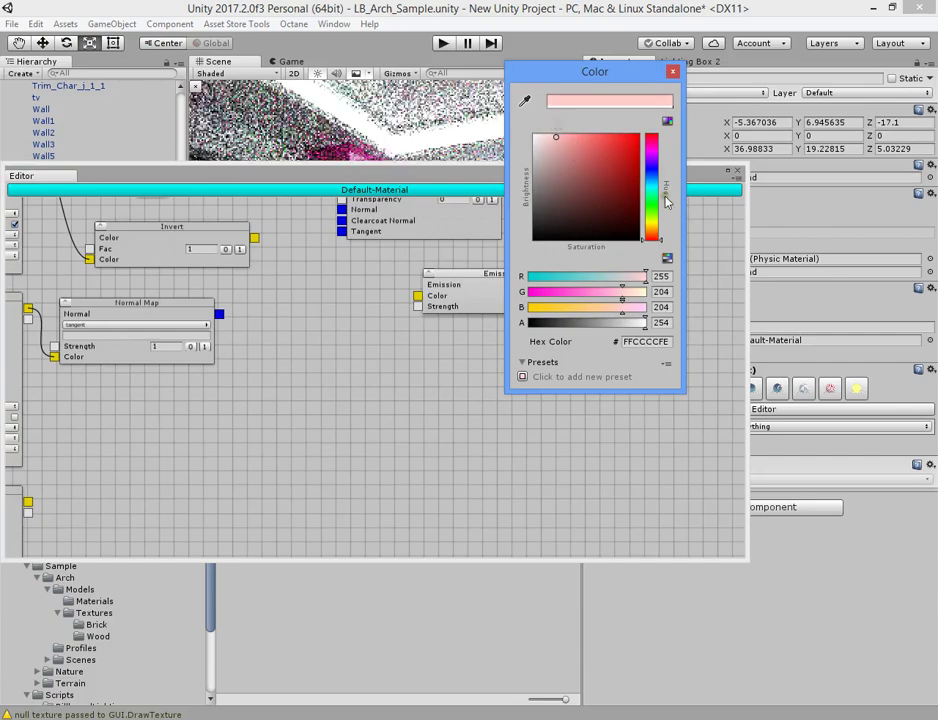
drag(667, 200, 652, 180)
click(262, 390)
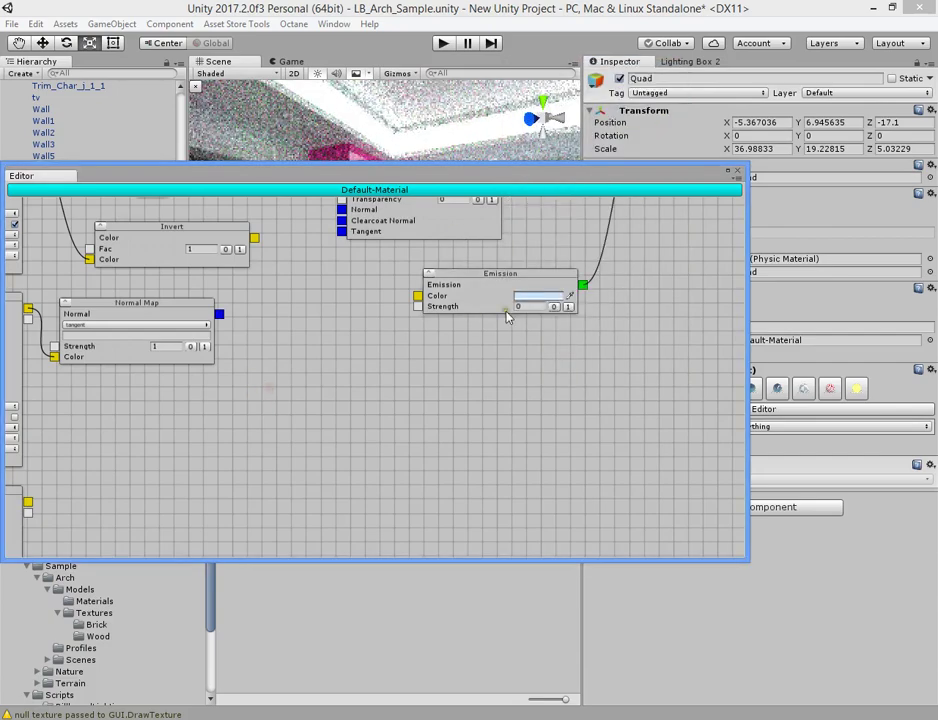
text(1)
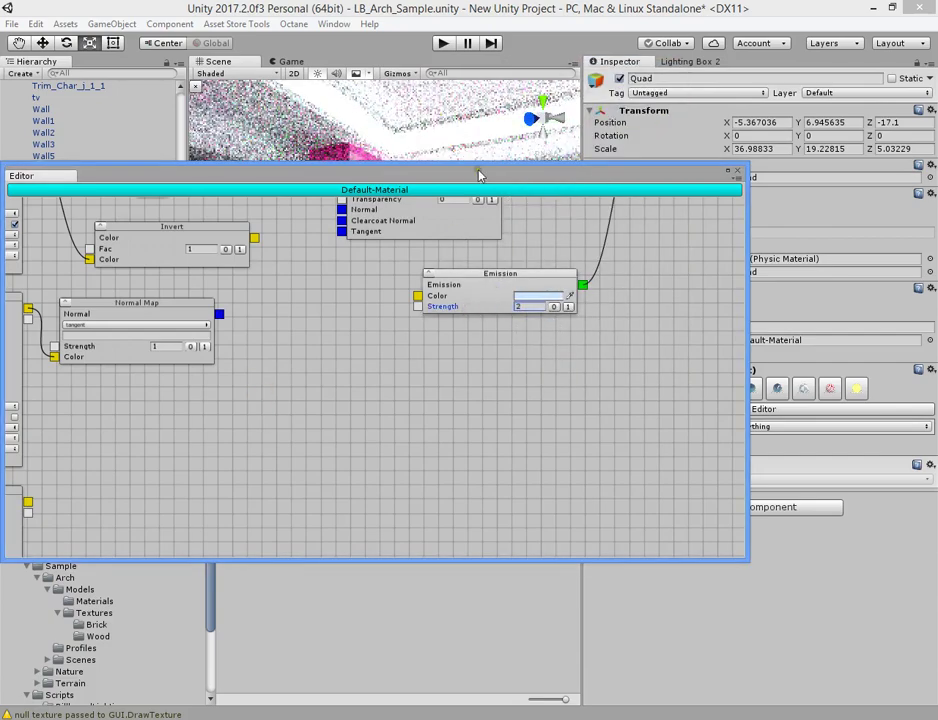
- Enter 180 for the Quad's Y rotation, then deselect it
drag(478, 175, 423, 453)
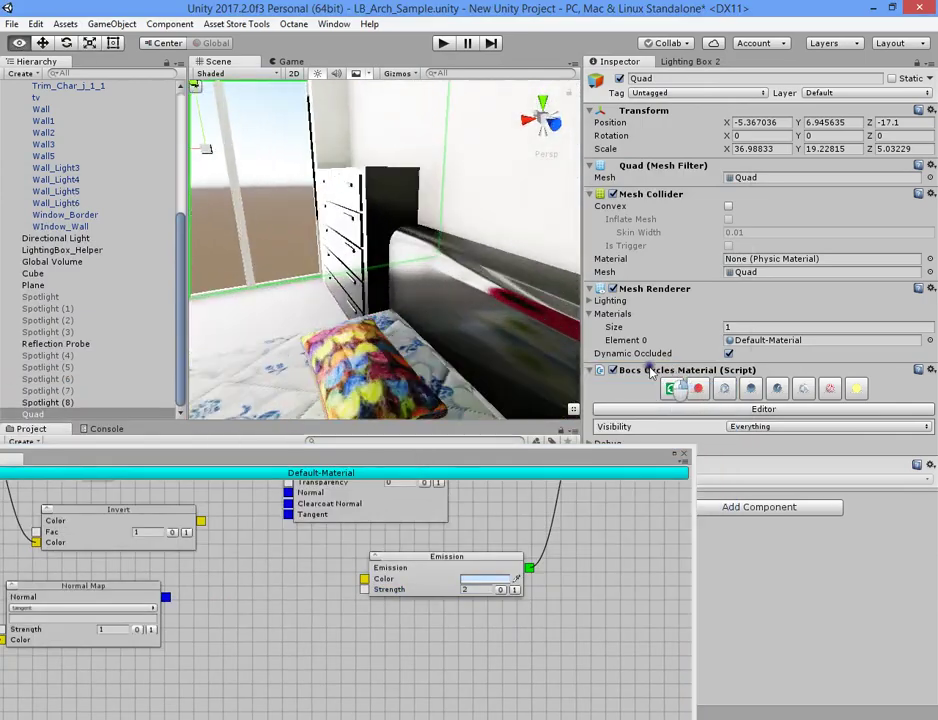
mouse_move(560, 350)
alt+mouse_down()
mouse_move(444, 266)
mouse_move(488, 274)
mouse_move(429, 293)
mouse_move(445, 342)
alt+mouse_up()
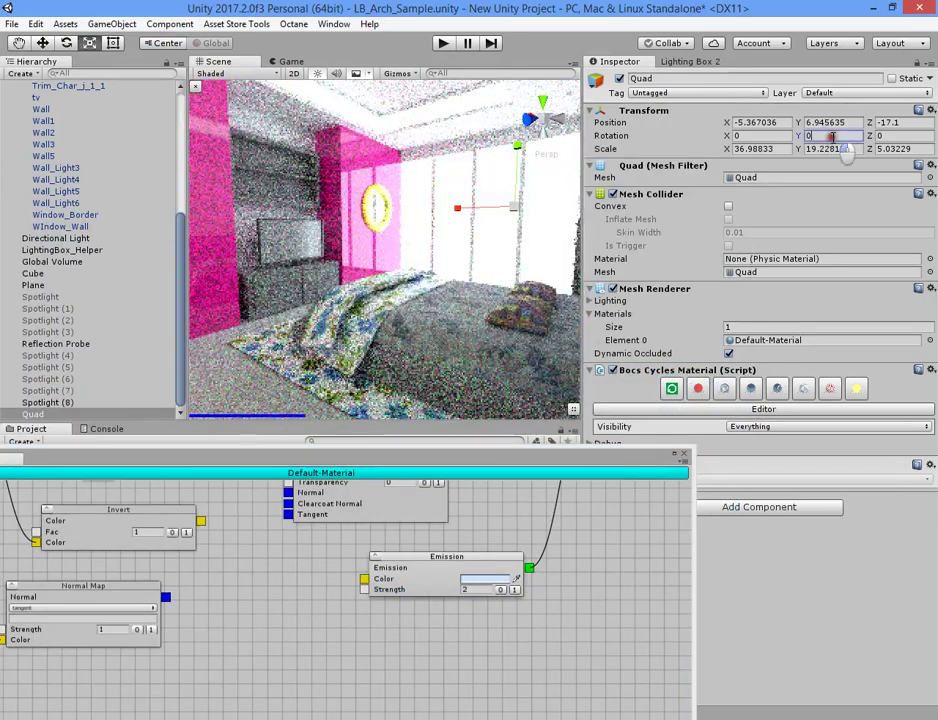
text(1)
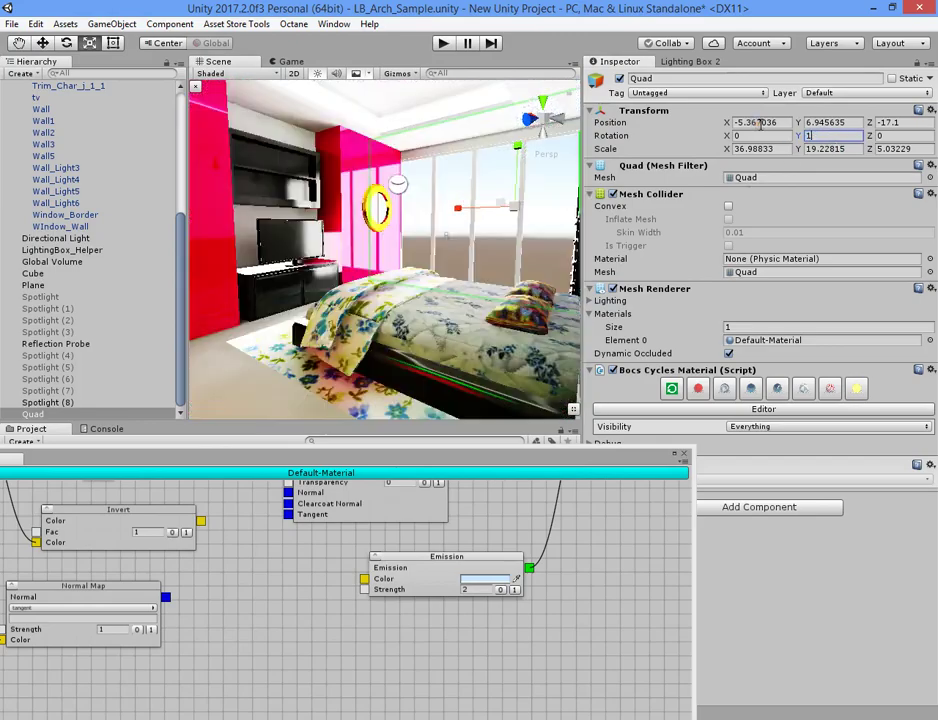
text(80)
key(Return)
click(487, 320)
mouse_move(465, 285)
right_down()
mouse_move(267, 340)
mouse_move(446, 348)
right_up()
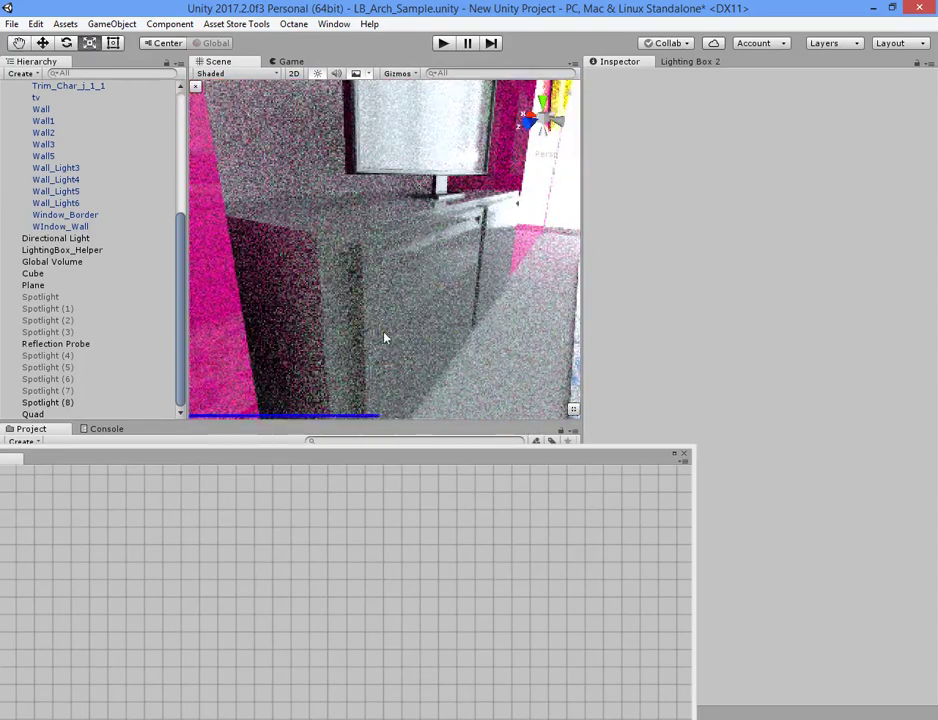
mouse_move(378, 333)
right_down()
mouse_move(550, 250)
mouse_move(440, 335)
right_up()
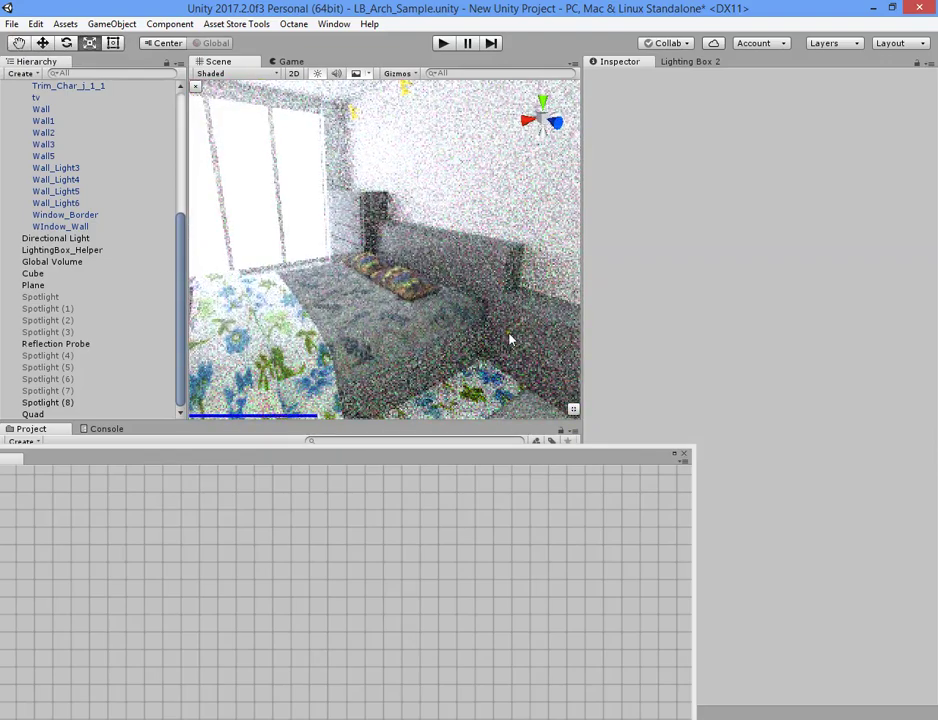
mouse_move(517, 339)
right_down()
mouse_move(377, 317)
mouse_move(521, 345)
right_up()
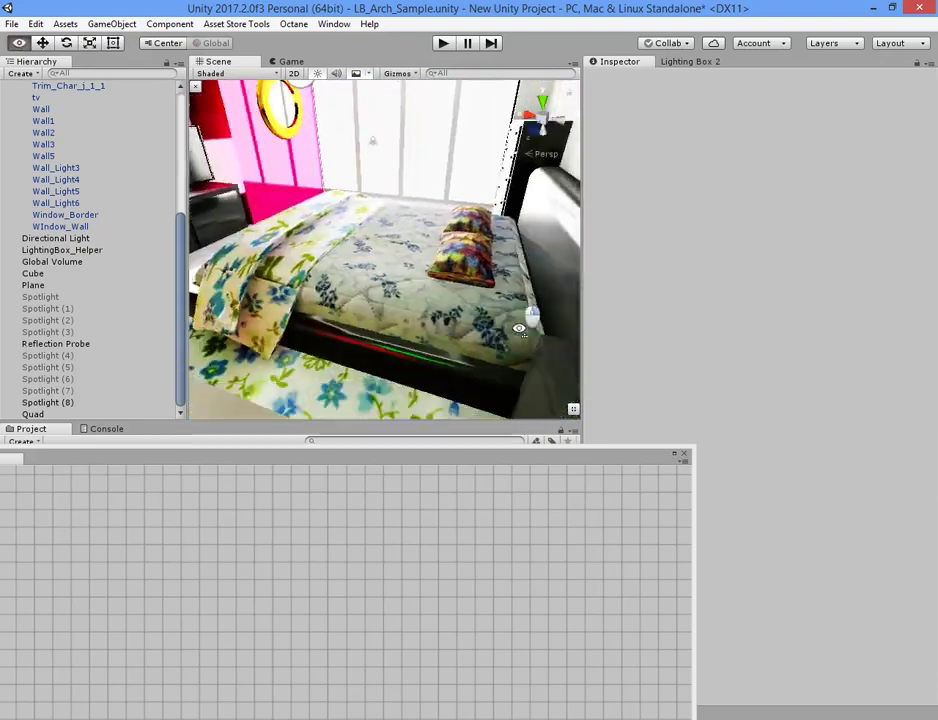
- Select the house model and bring the mattress graph's Disney BSDF node into view
right_drag(521, 345, 419, 236)
click(424, 236)
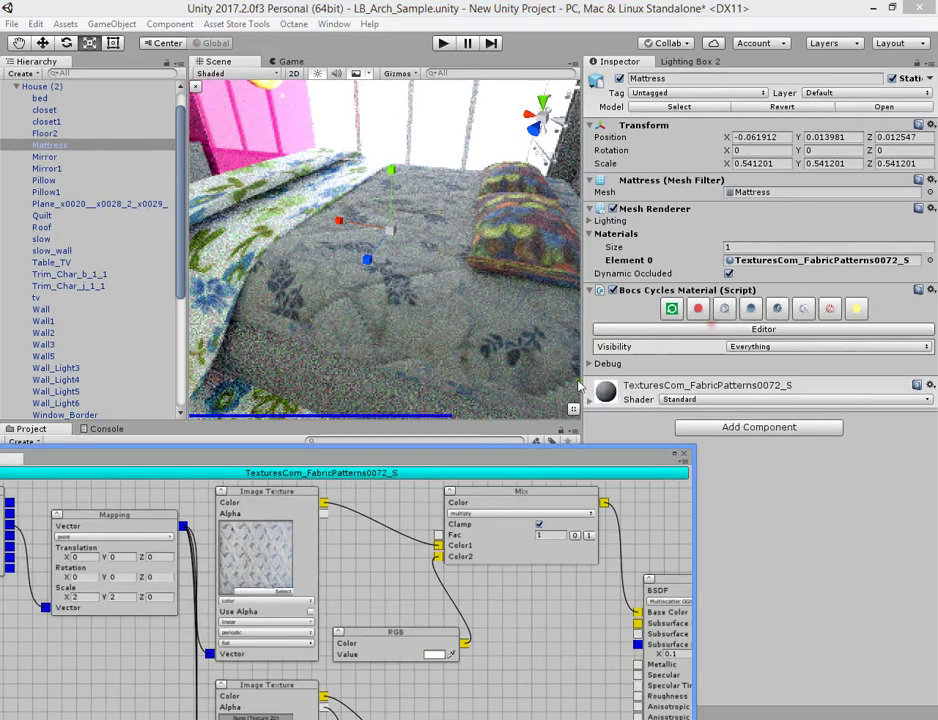
drag(468, 460, 470, 150)
middle_drag(640, 330, 395, 313)
scroll(237, 262, up, 2)
middle_drag(320, 314, 237, 314)
- Set the mattress Disney BSDF Roughness to 0.7 and Subsurface to 0.1
click(455, 396)
text(0.3)
mouse_move(419, 120)
mouse_down()
mouse_move(412, 611)
mouse_move(412, 341)
mouse_move(388, 263)
mouse_up()
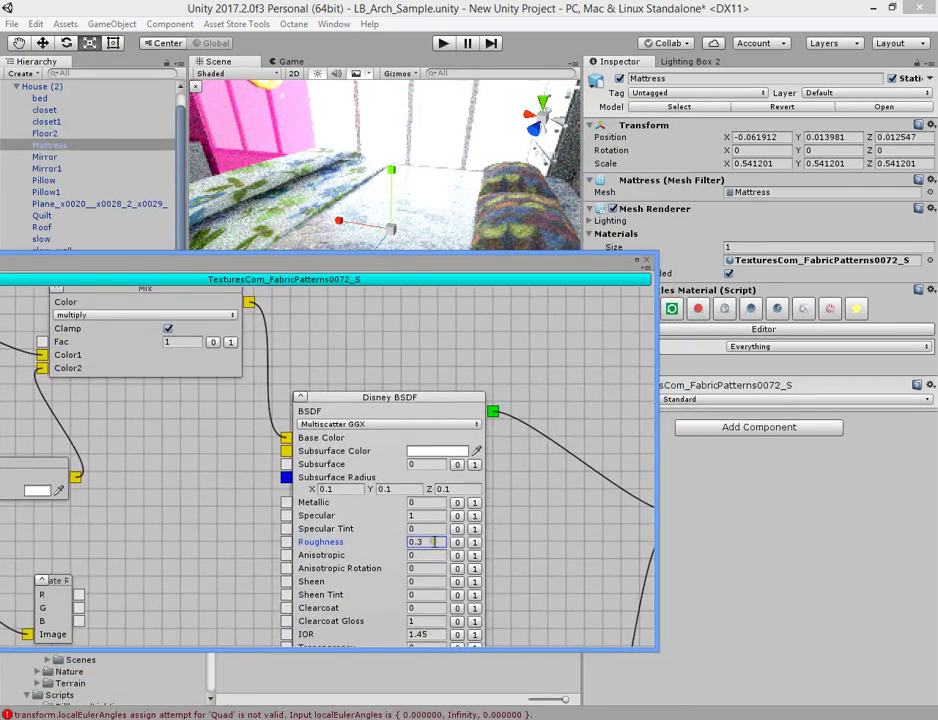
key(BackSpace)
text(7)
mouse_move(429, 268)
mouse_down()
mouse_move(420, 447)
mouse_move(446, 255)
mouse_move(417, 264)
mouse_up()
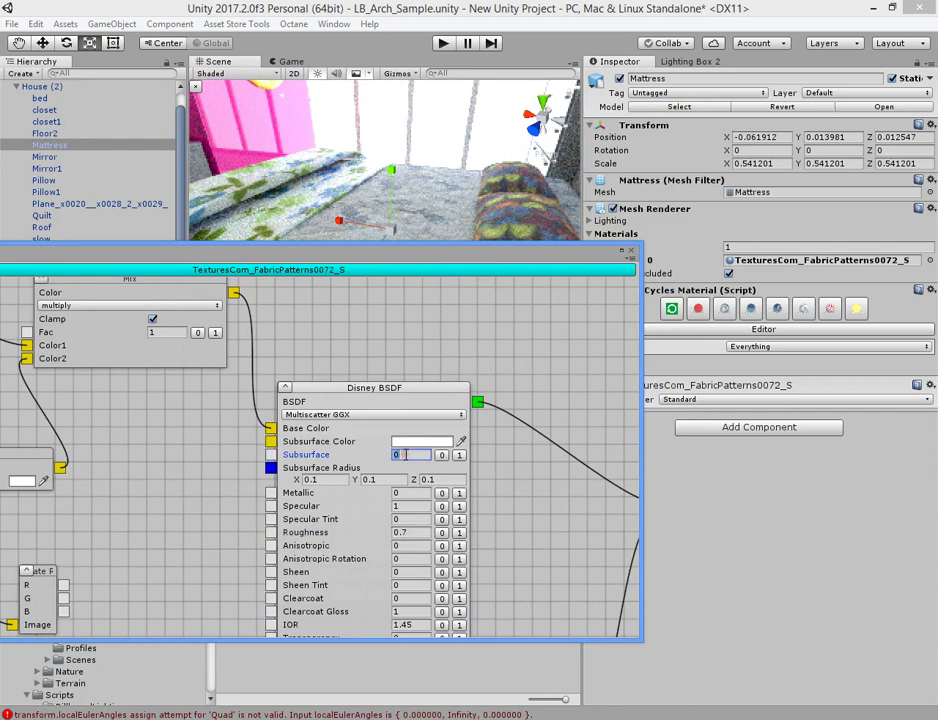
text(1)
drag(425, 268, 400, 352)
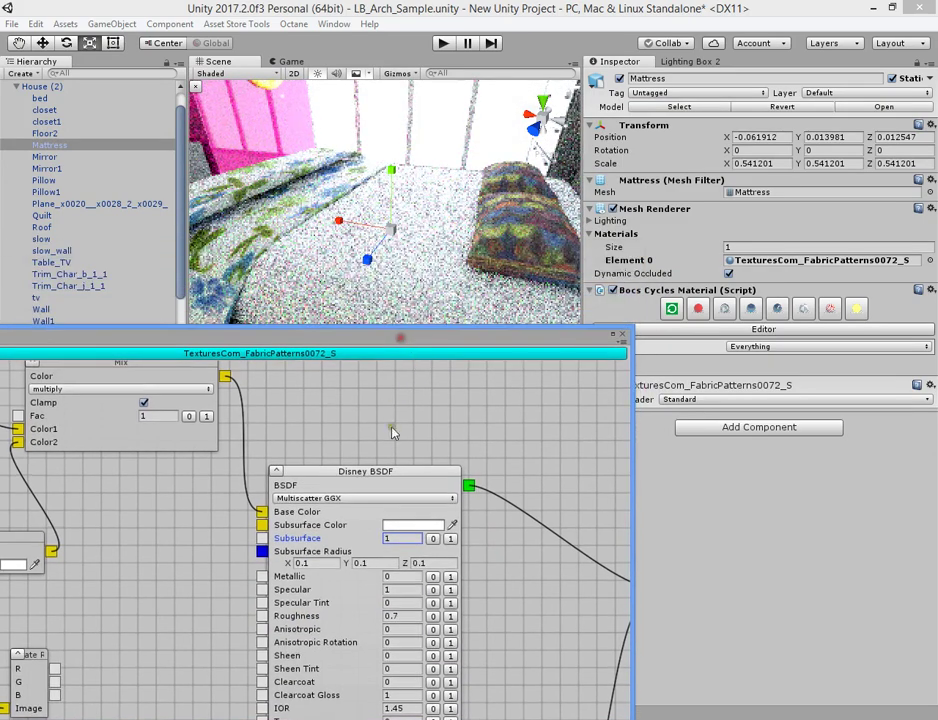
click(397, 538)
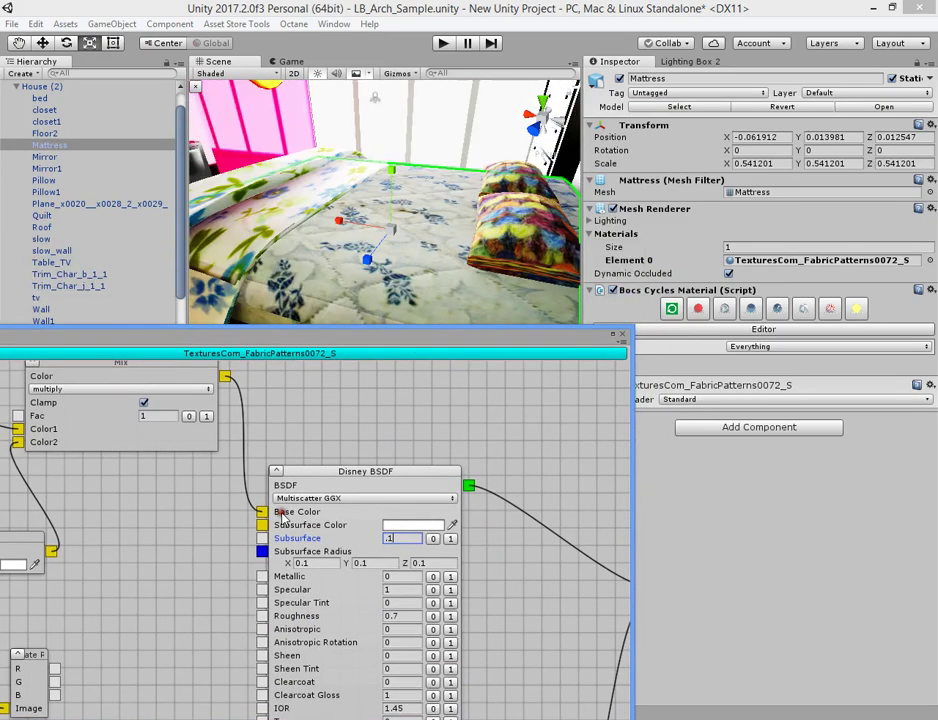
text(0.1)
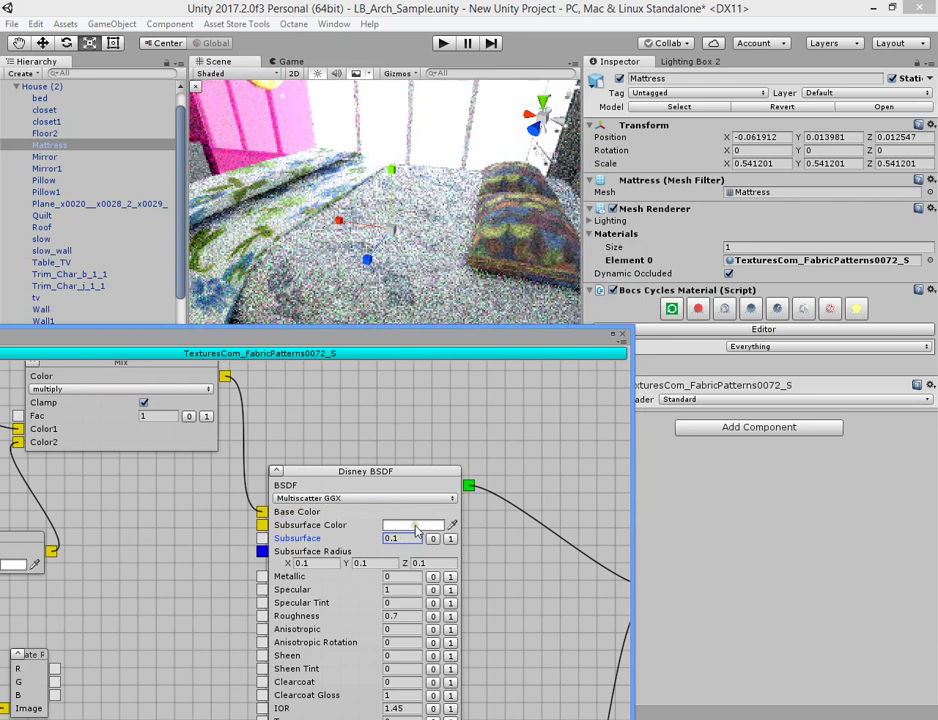
- Keep Clearcoat Gloss at 1 and set Specular to 0.3
middle_drag(277, 578, 183, 545)
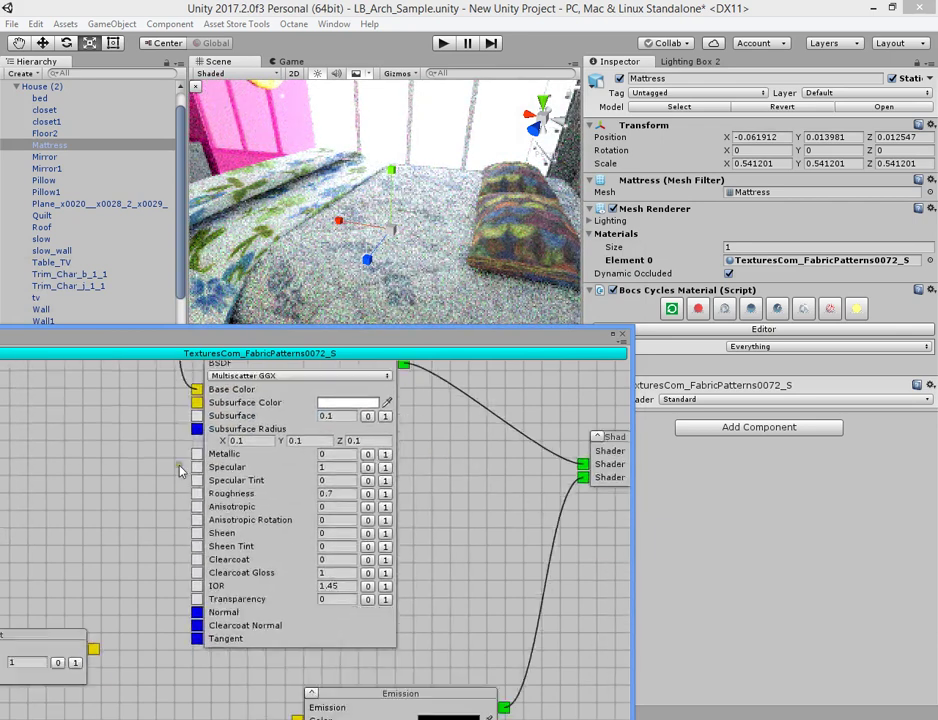
click(329, 572)
text(0)
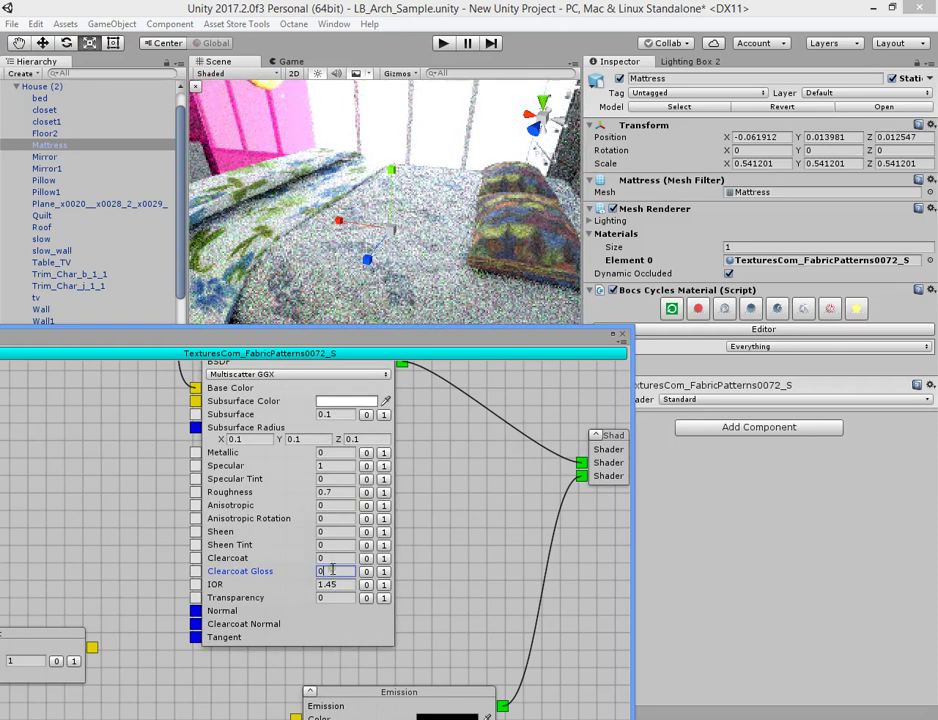
key(BackSpace)
text(1)
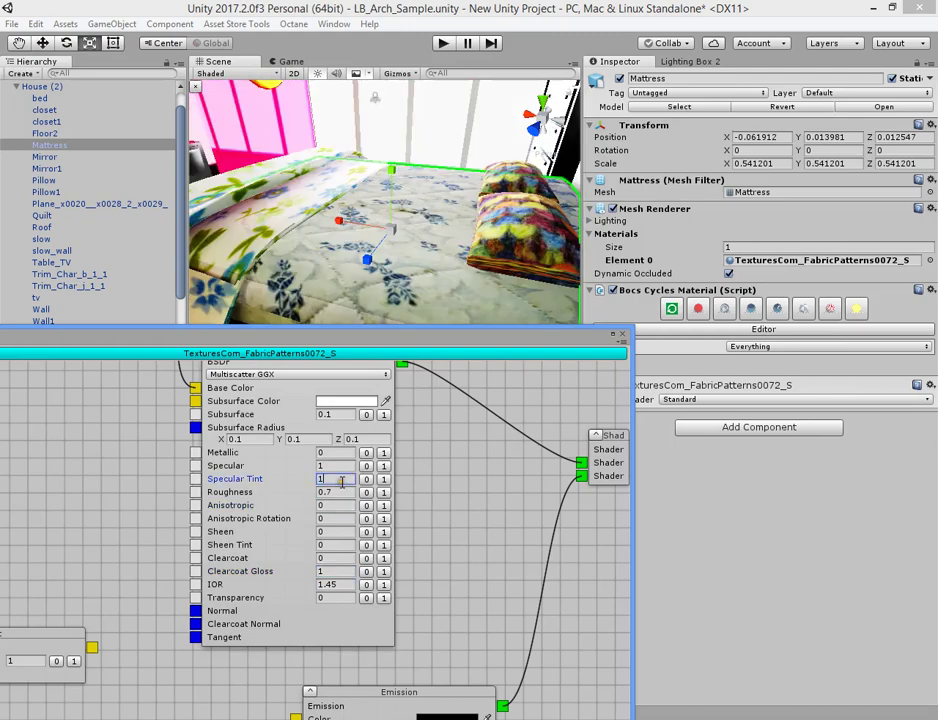
text(0.3)
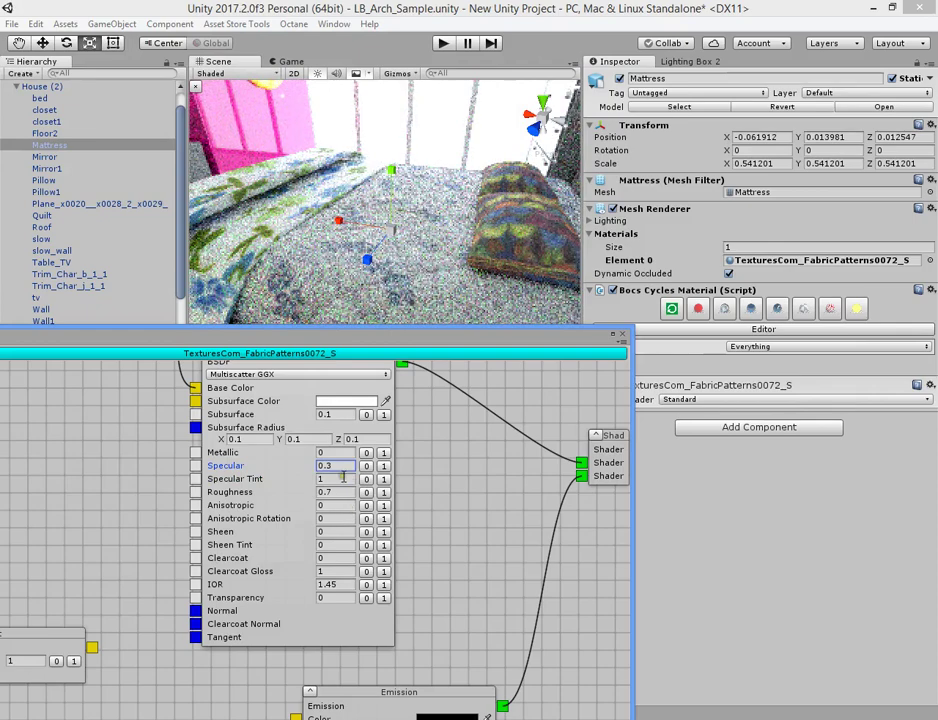
text(1)
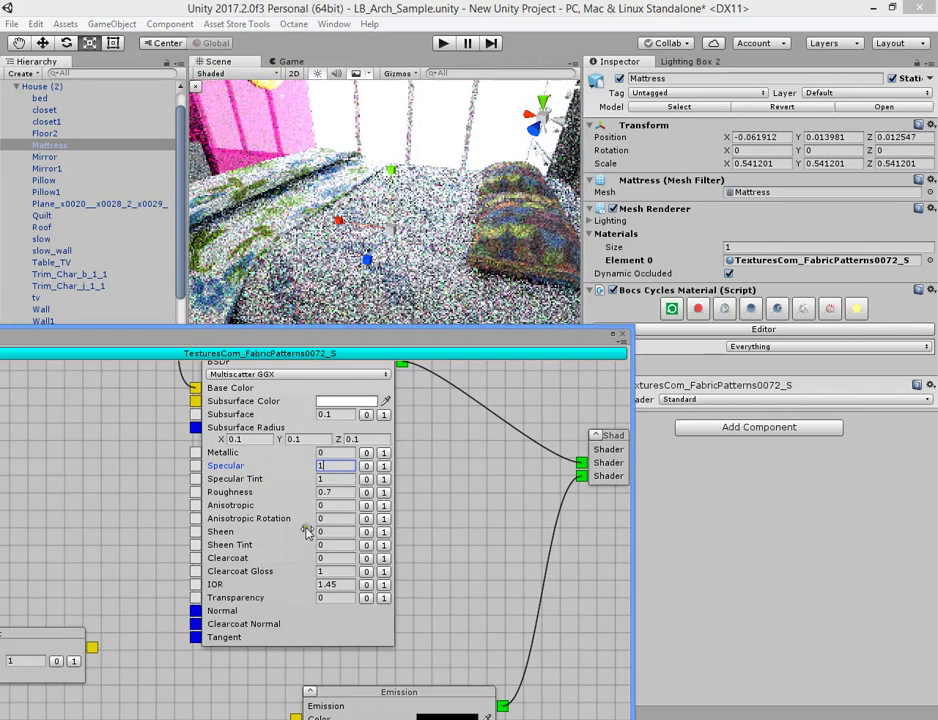
text(0.3)
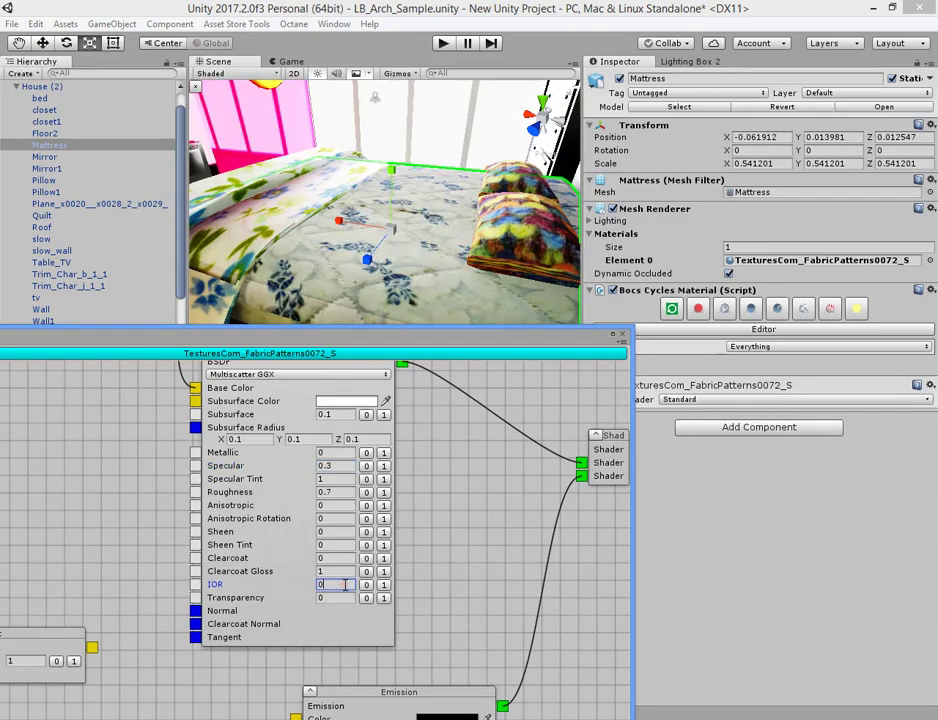
- Set IOR to 1.43, keep Multiscatter GGX distribution, and close the mattress graph
text(1.4)
key(BackSpace)
text(3)
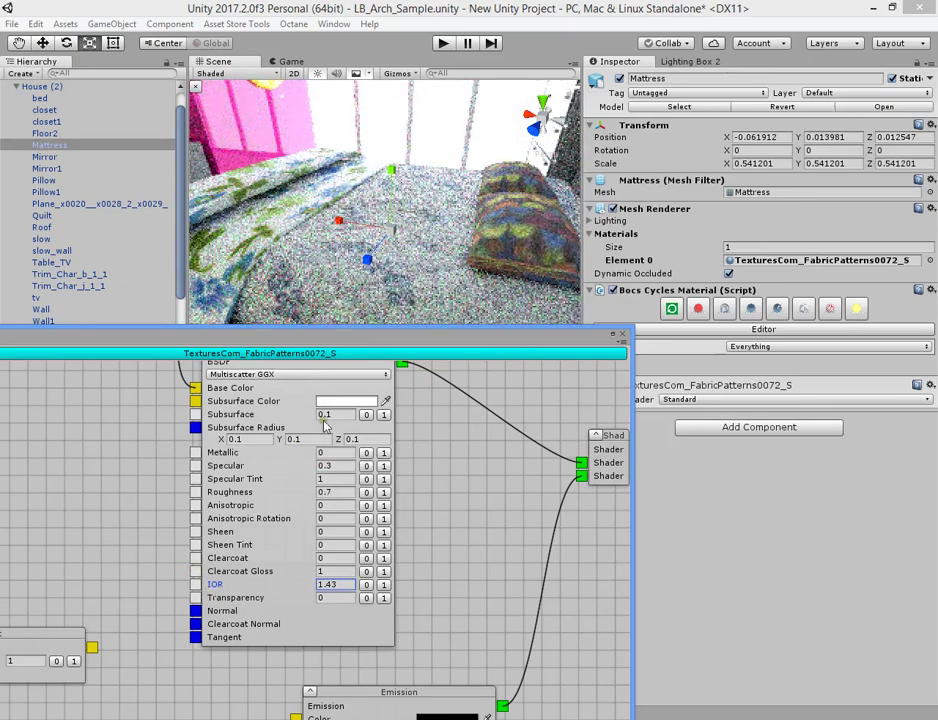
click(337, 375)
click(318, 408)
click(320, 376)
click(325, 390)
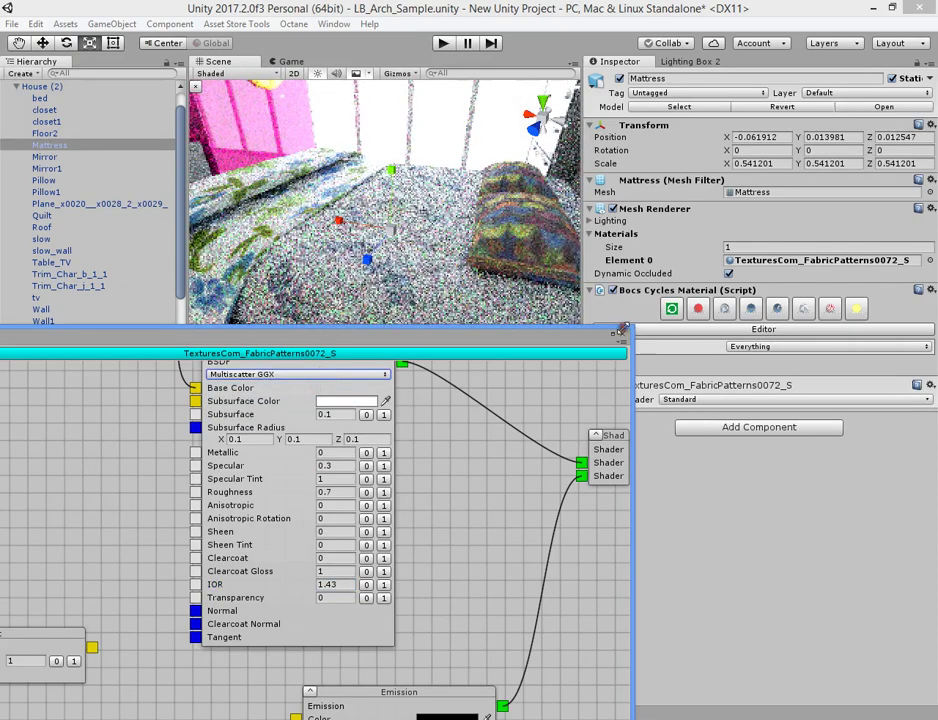
click(620, 335)
alt+drag(310, 303, 551, 245)
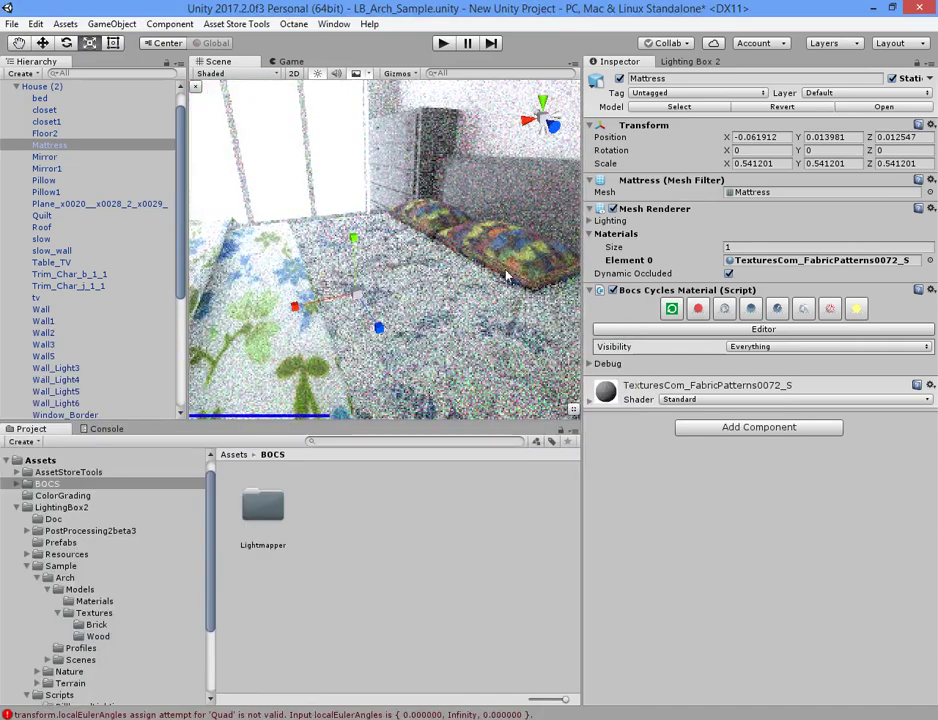
alt+drag(508, 278, 170, 180)
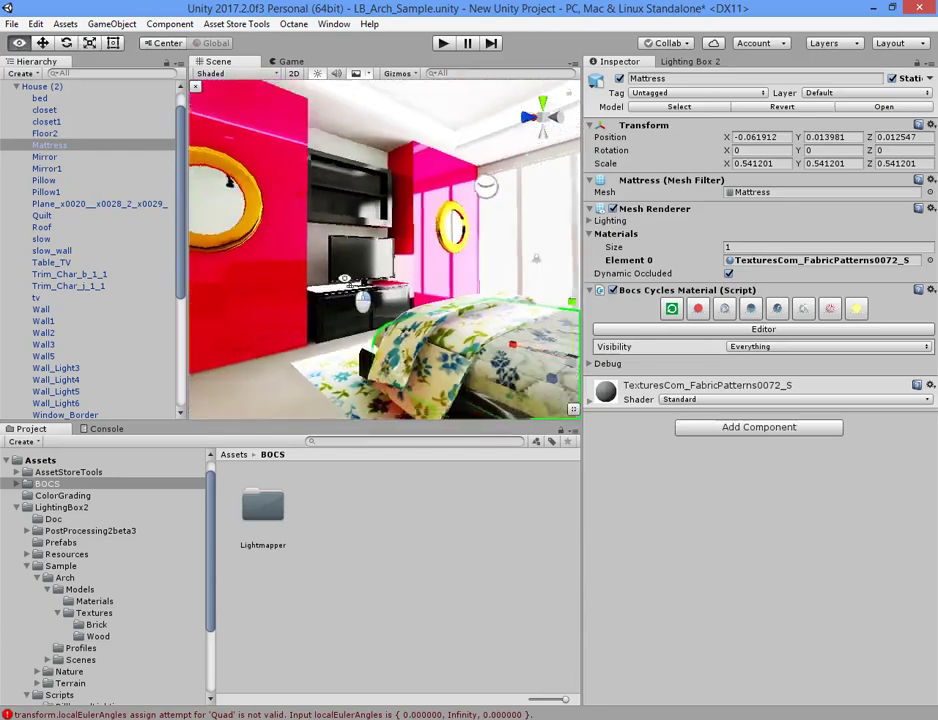
alt+drag(330, 200, 354, 233)
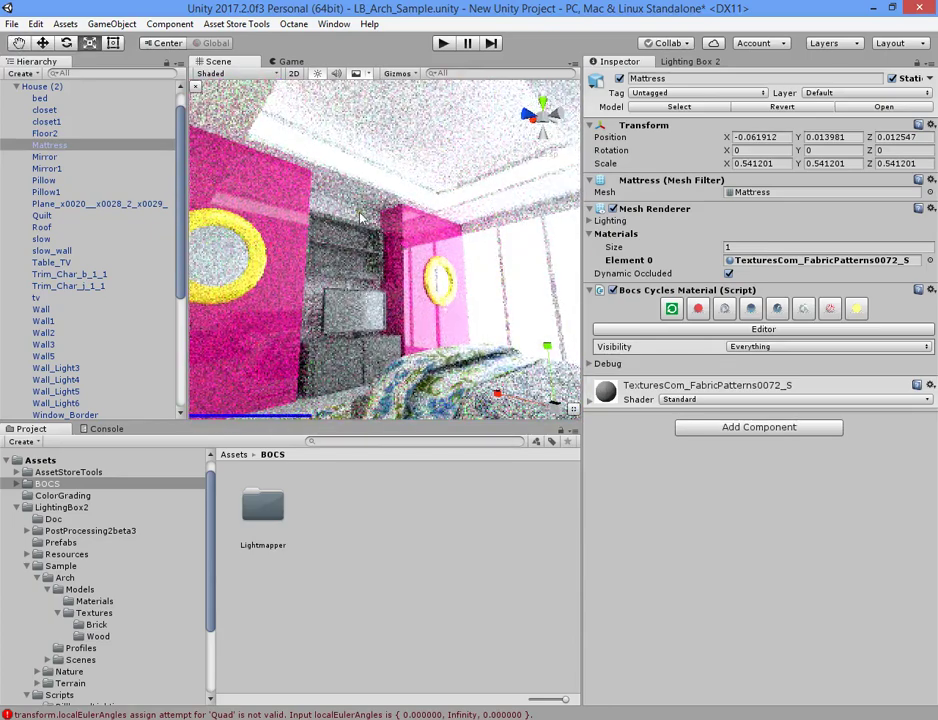
mouse_move(443, 236)
alt+mouse_down()
mouse_move(396, 264)
mouse_move(312, 380)
mouse_move(155, 308)
mouse_move(492, 244)
mouse_move(282, 250)
alt+mouse_up()
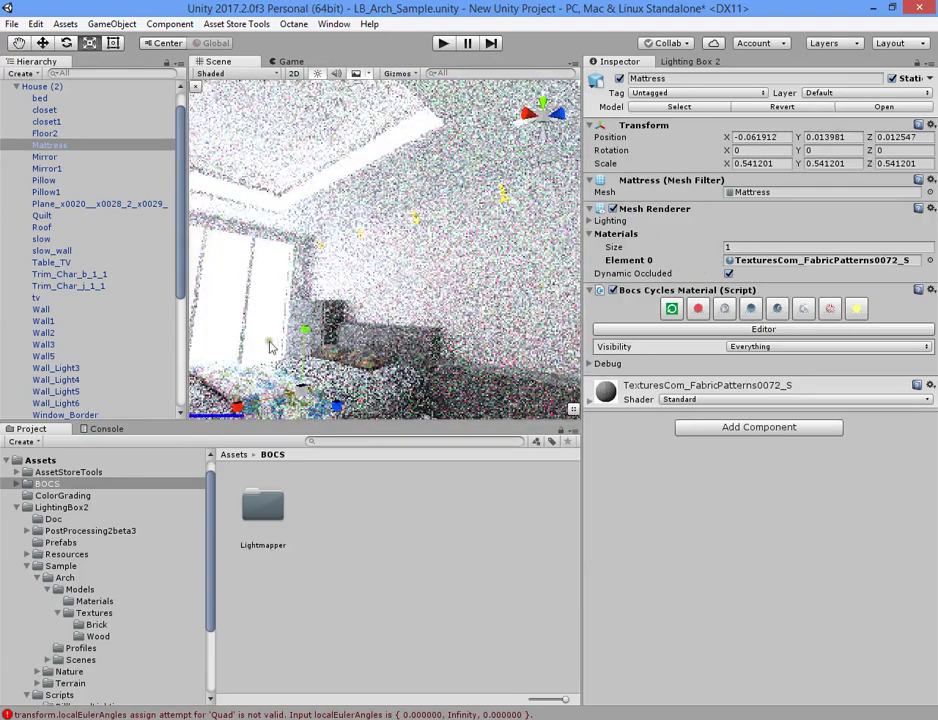
alt+drag(500, 285, 364, 250)
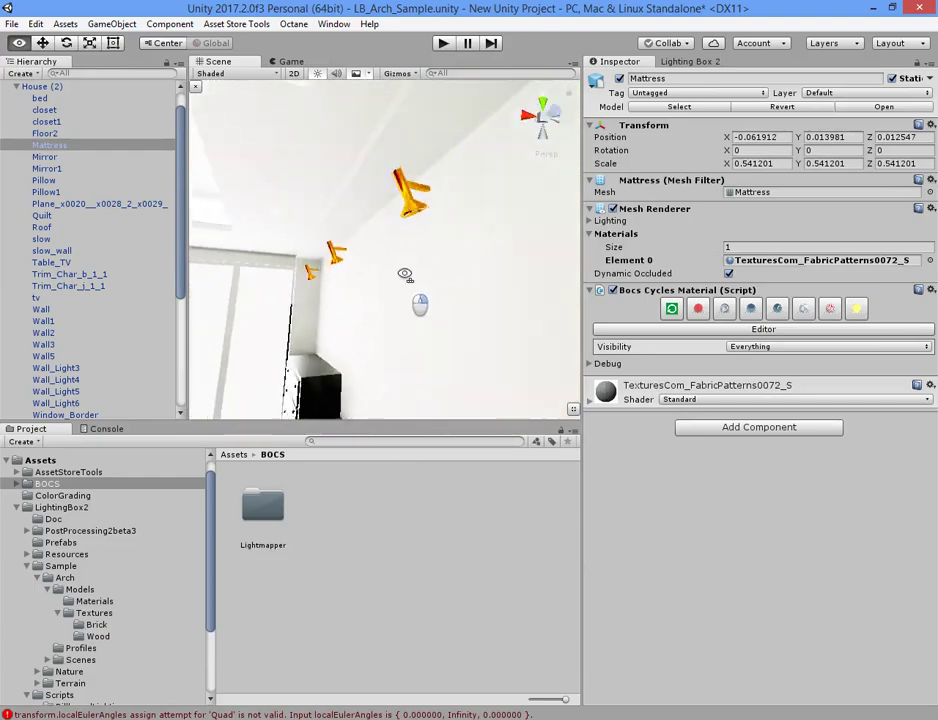
scroll(364, 250, up, 3)
scroll(383, 287, up, 3)
- Select Wall_Light4 and open its Light1 material graph at the Disney BSDF node
click(458, 255)
click(458, 255)
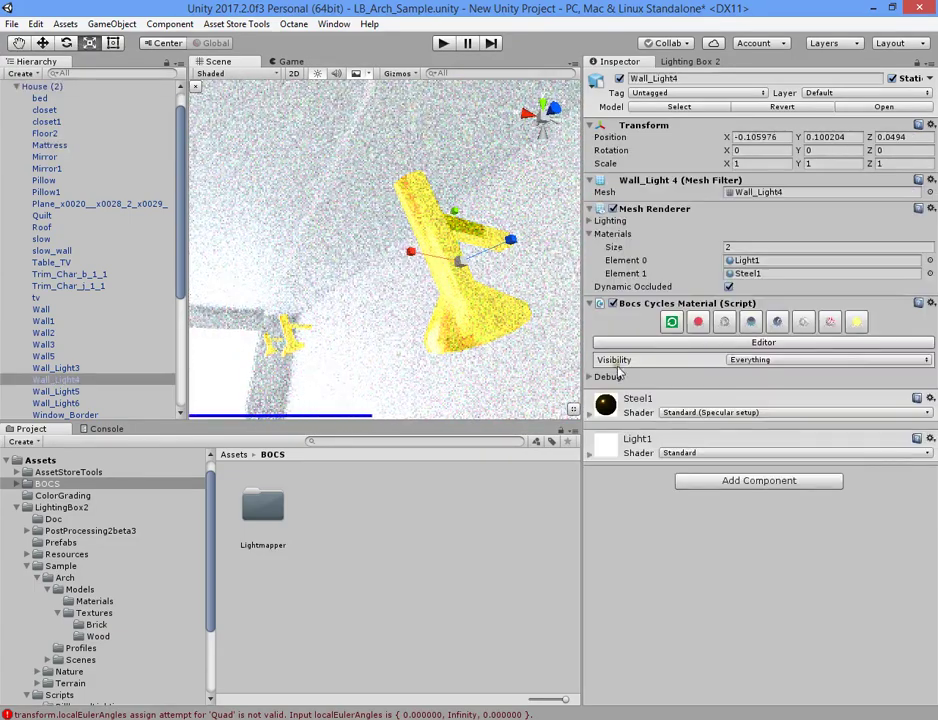
click(736, 344)
mouse_move(555, 383)
middle_down()
mouse_move(245, 305)
mouse_move(335, 362)
mouse_move(378, 445)
middle_up()
click(490, 371)
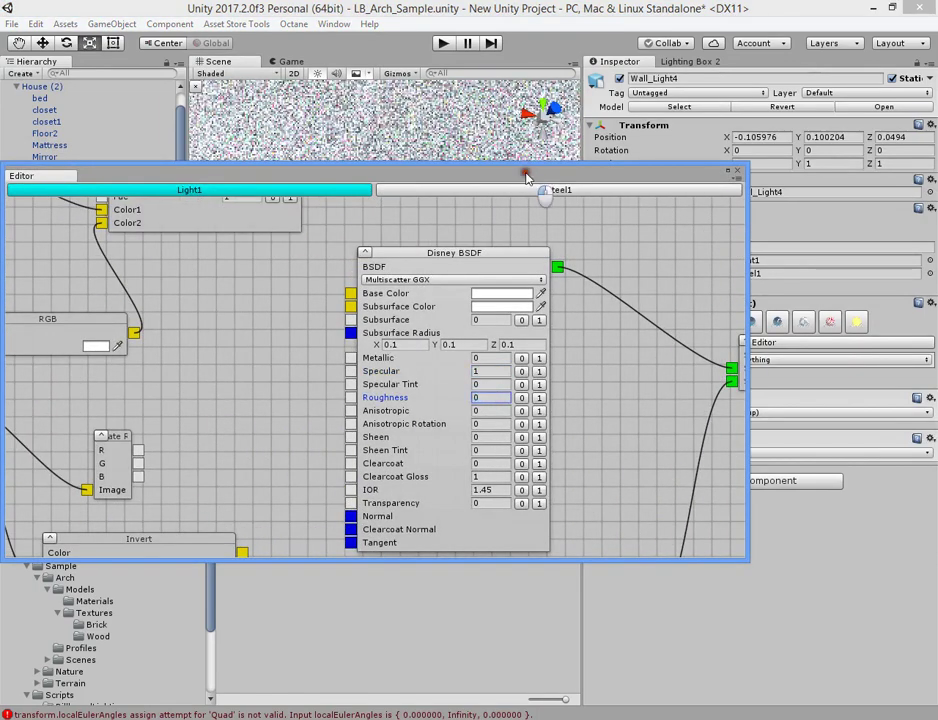
drag(523, 176, 502, 308)
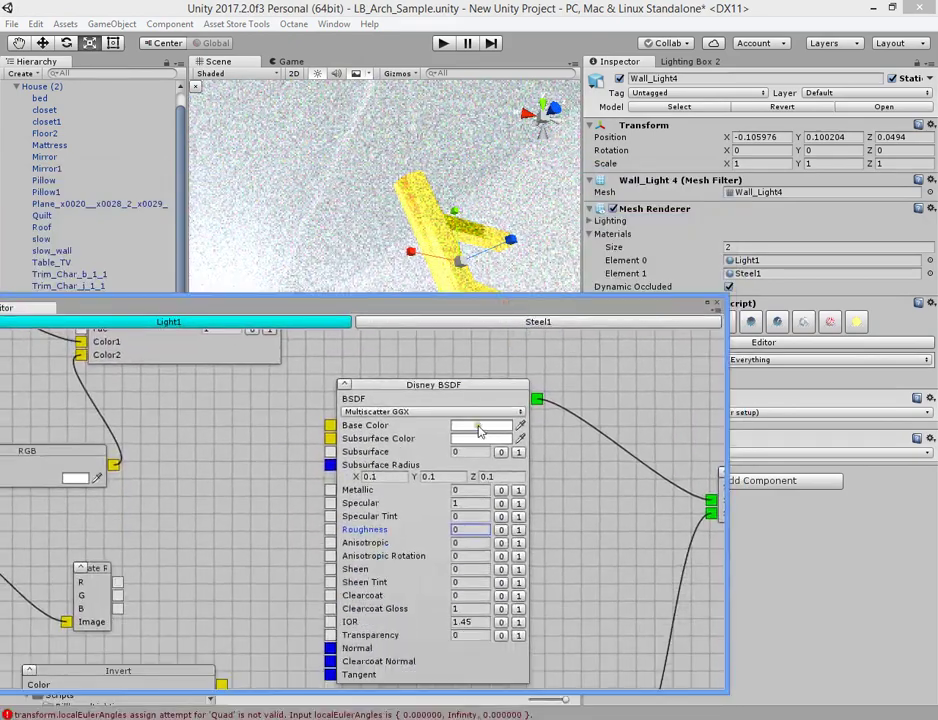
- Make Light1's Base Color grey and set Metallic to 1
click(479, 430)
mouse_move(603, 199)
mouse_down()
mouse_move(533, 167)
mouse_move(540, 209)
mouse_move(541, 171)
mouse_up()
click(470, 490)
text(1)
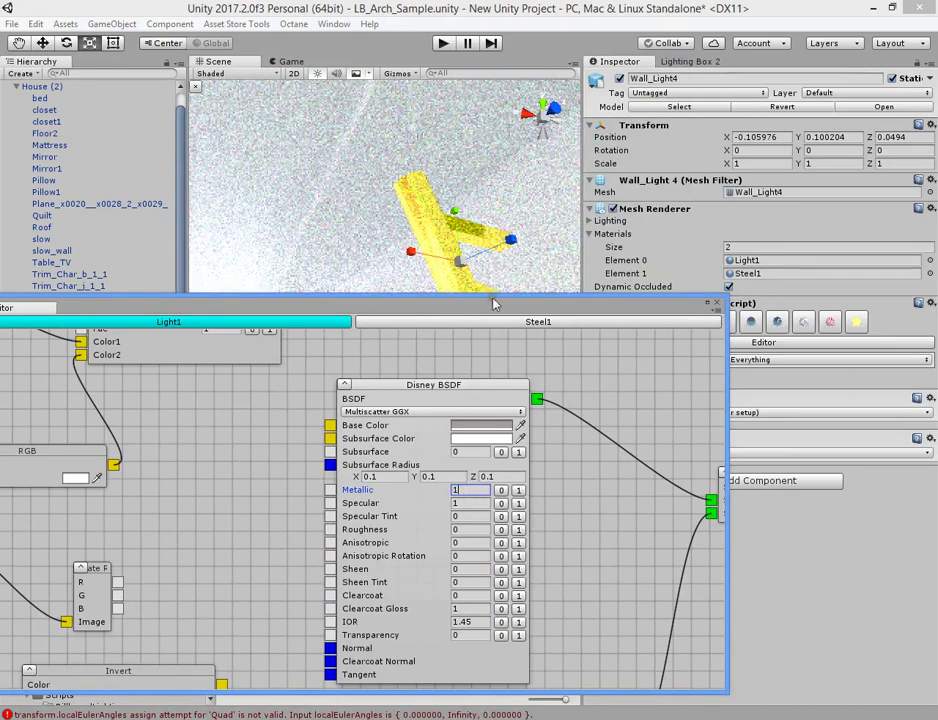
- Review Light1's texture and Mix nodes, then bring up the Steel1 graph
mouse_move(478, 319)
mouse_down()
mouse_move(310, 340)
mouse_move(327, 341)
mouse_move(424, 177)
mouse_up()
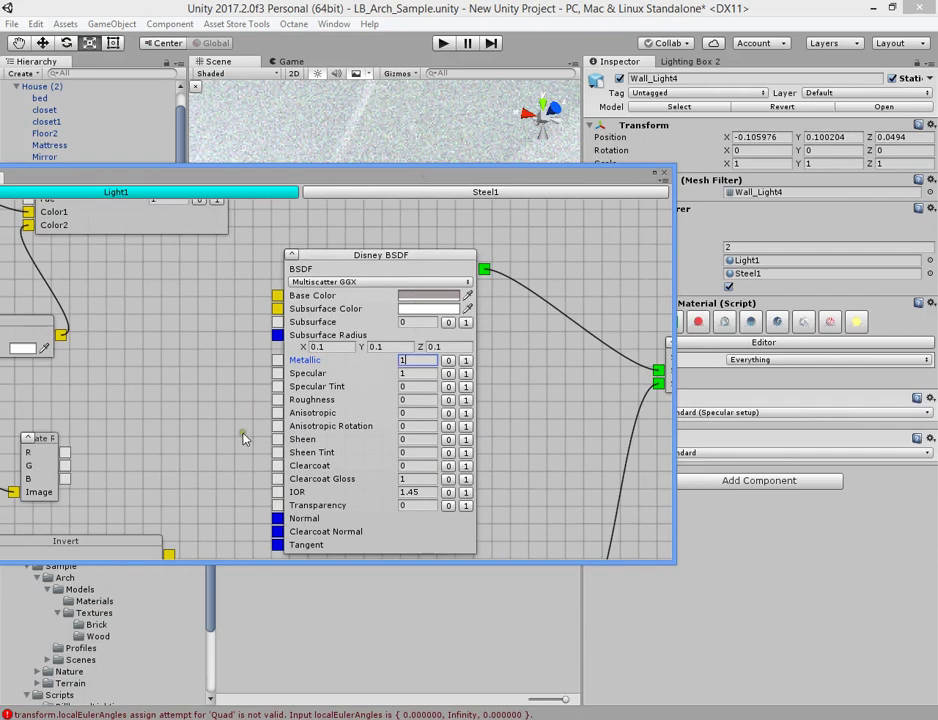
scroll(200, 330, down, 2)
mouse_move(200, 330)
middle_down()
mouse_move(543, 458)
mouse_move(473, 256)
mouse_move(661, 200)
mouse_move(561, 196)
middle_up()
click(561, 192)
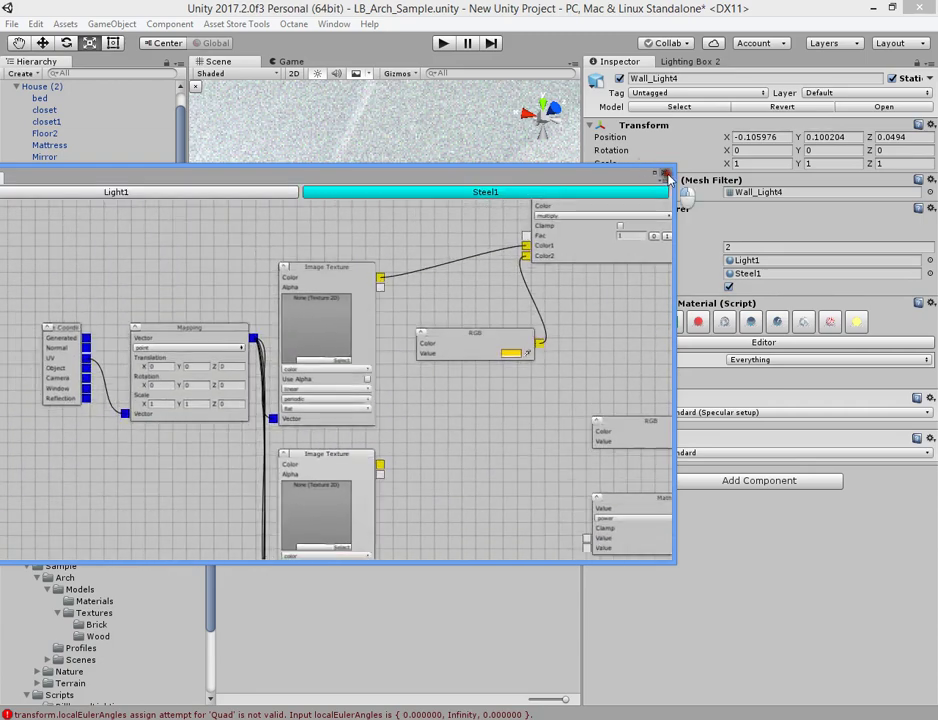
- Reopen the node editor larger and browse the Steel1 and Light1 graphs
click(697, 345)
click(500, 192)
mouse_move(556, 375)
middle_down()
mouse_move(200, 330)
mouse_move(308, 412)
mouse_move(360, 408)
mouse_move(590, 561)
mouse_move(595, 504)
middle_up()
right_click(595, 504)
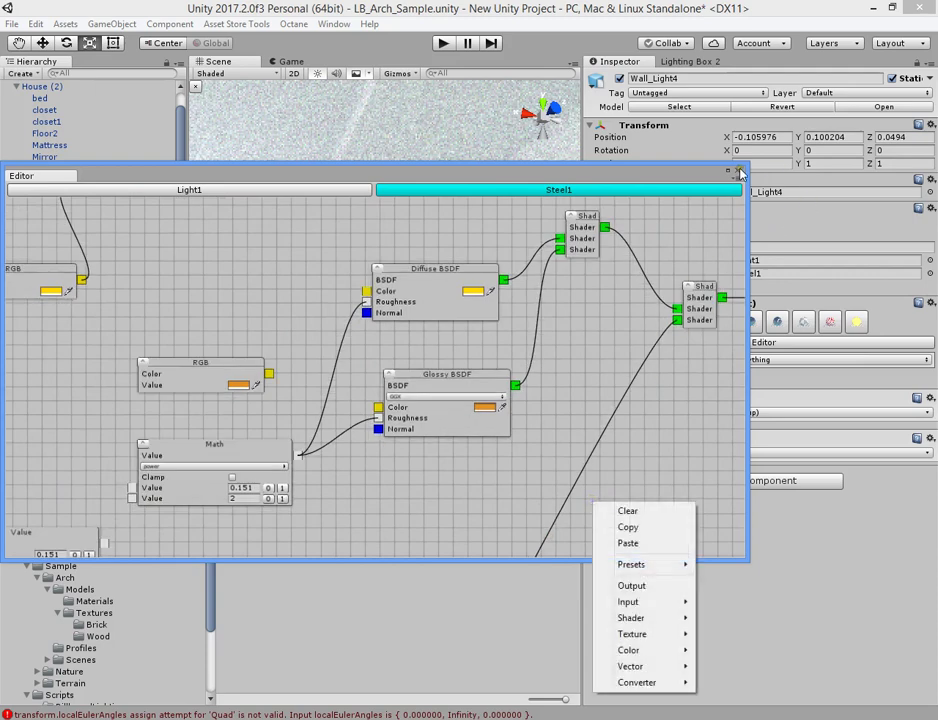
click(542, 122)
click(691, 345)
mouse_move(590, 350)
middle_down()
mouse_move(540, 314)
mouse_move(442, 432)
middle_up()
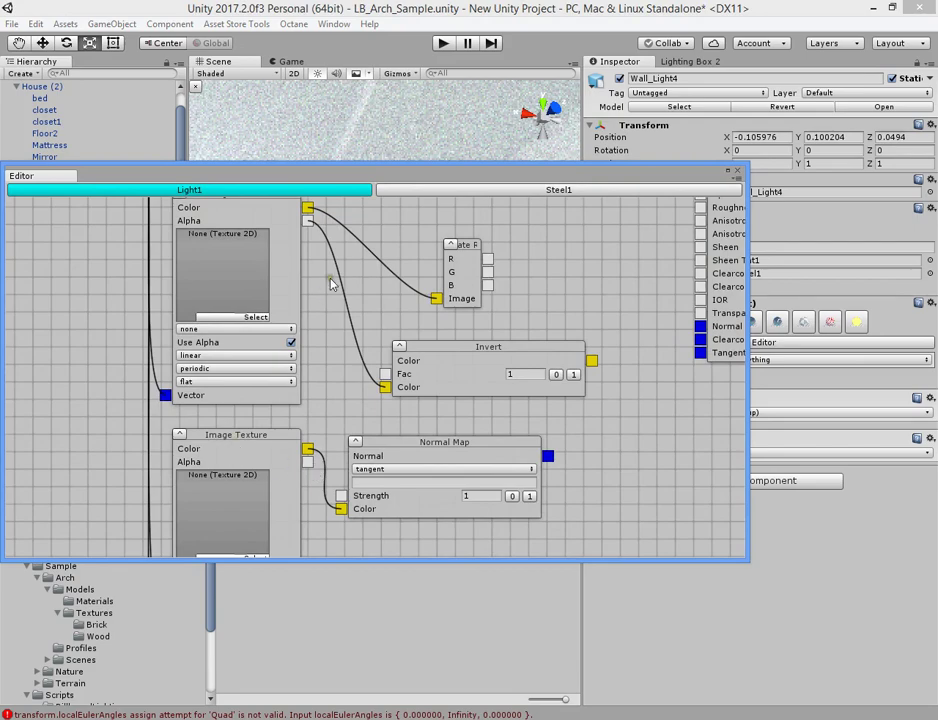
mouse_move(331, 284)
middle_down()
mouse_move(345, 410)
mouse_move(195, 440)
middle_up()
middle_drag(430, 300, 150, 393)
- Reopen the node editor and return to the Steel1 material graph
click(418, 190)
scroll(536, 339, down, 1)
scroll(423, 345, down, 3)
scroll(318, 363, down, 2)
mouse_move(318, 363)
middle_down()
mouse_move(285, 538)
mouse_move(387, 509)
mouse_move(593, 488)
mouse_move(780, 108)
middle_up()
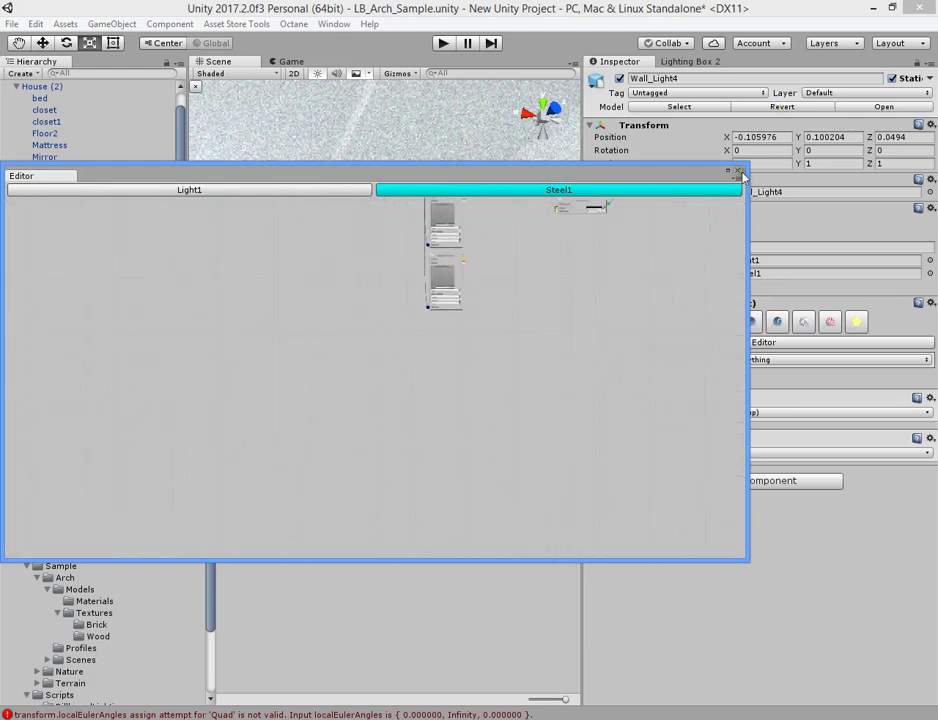
click(779, 348)
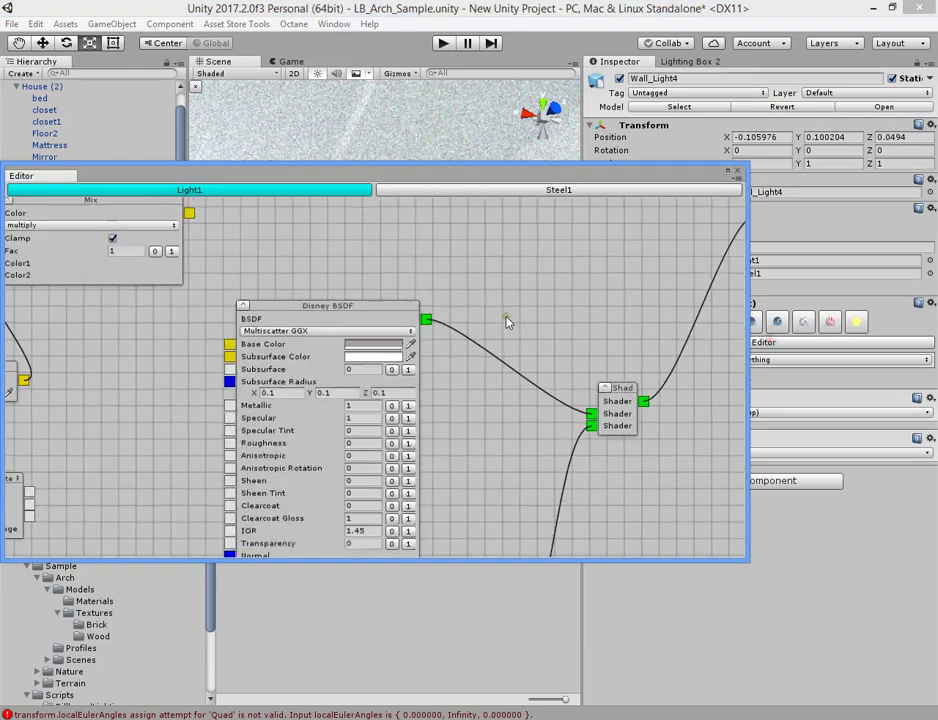
scroll(507, 321, down, 3)
mouse_move(467, 331)
middle_down()
mouse_move(266, 262)
mouse_move(421, 381)
middle_up()
scroll(349, 420, up, 3)
mouse_move(587, 490)
middle_down()
mouse_move(507, 450)
mouse_move(490, 417)
middle_up()
click(465, 193)
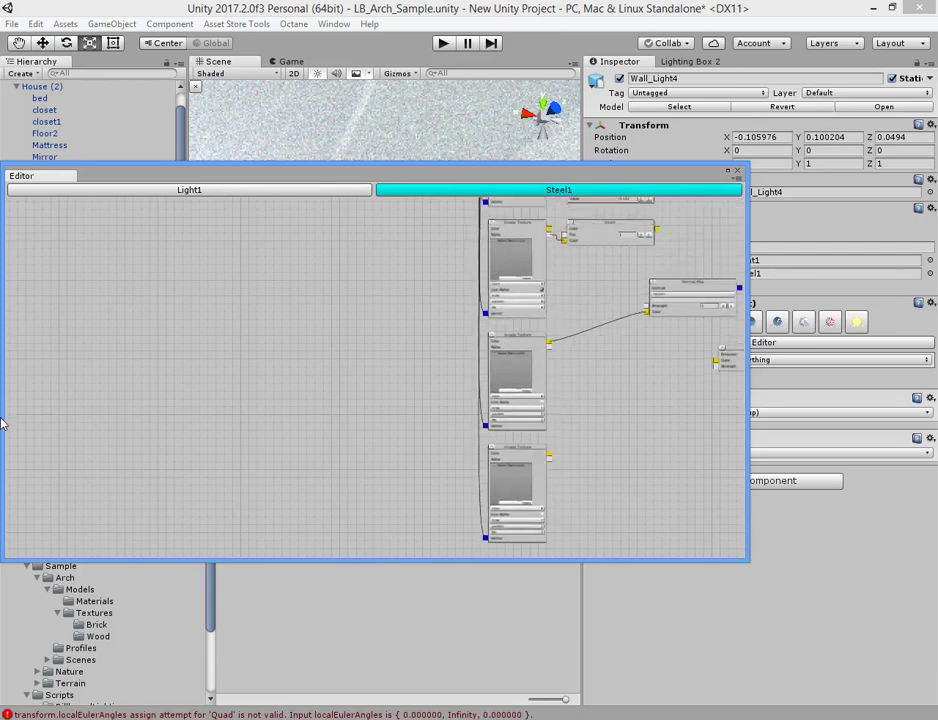
middle_drag(314, 403, 700, 258)
click(739, 171)
click(753, 343)
click(524, 192)
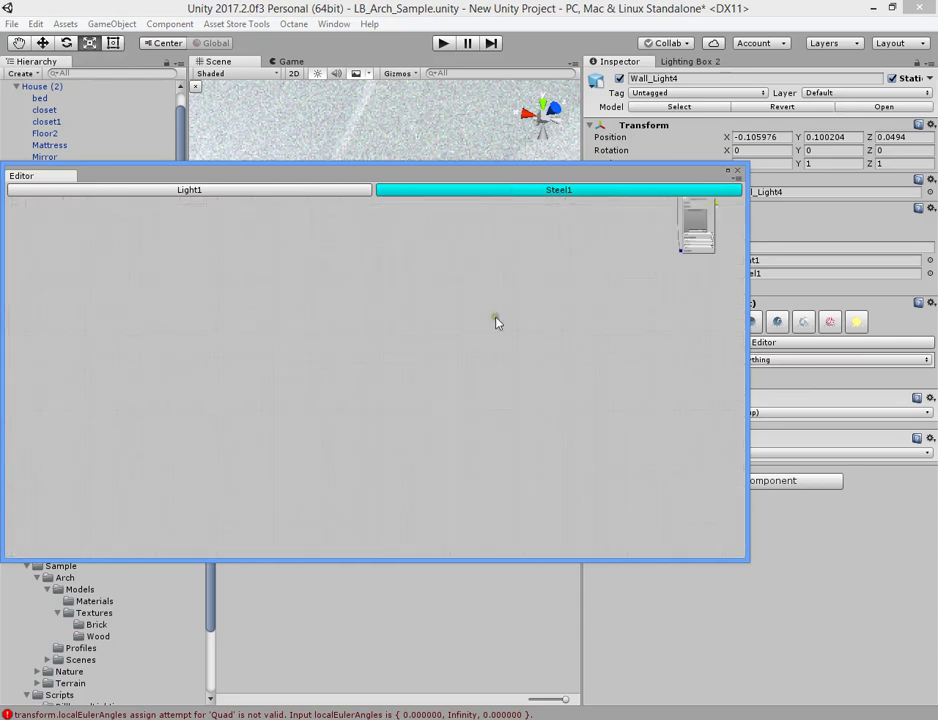
- Zoom and pan Steel1 to frame its Diffuse BSDF, Glossy BSDF and Math nodes
middle_drag(623, 249, 209, 427)
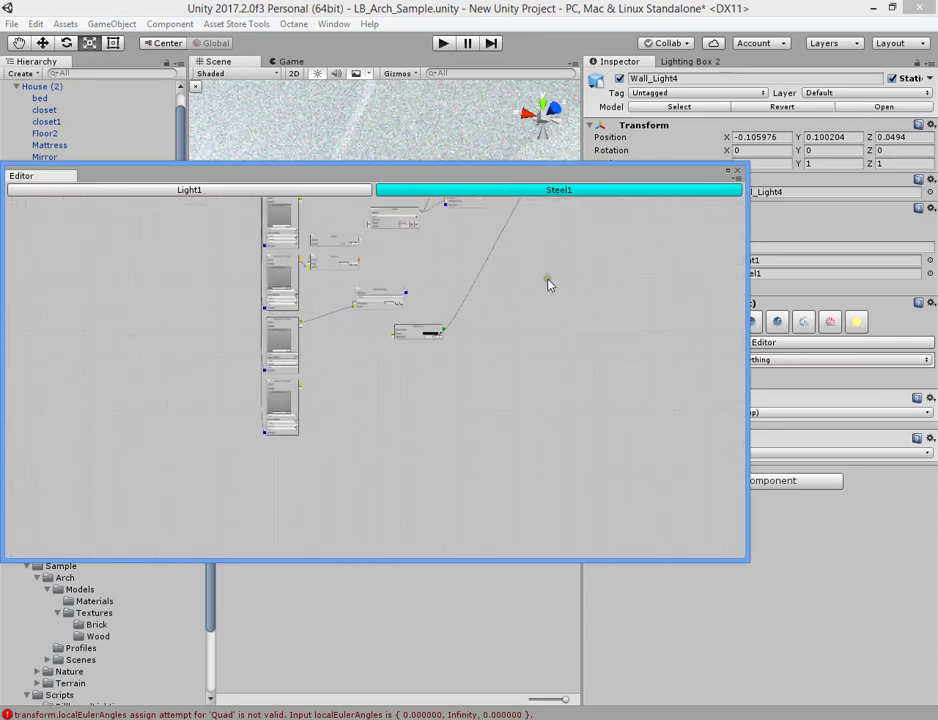
scroll(488, 339, up, 2)
scroll(368, 429, up, 2)
scroll(515, 444, up, 3)
scroll(514, 444, up, 1)
scroll(578, 419, up, 1)
scroll(417, 393, up, 1)
scroll(488, 371, up, 2)
scroll(489, 370, up, 1)
middle_drag(632, 347, 414, 407)
scroll(414, 407, up, 1)
middle_drag(710, 427, 503, 393)
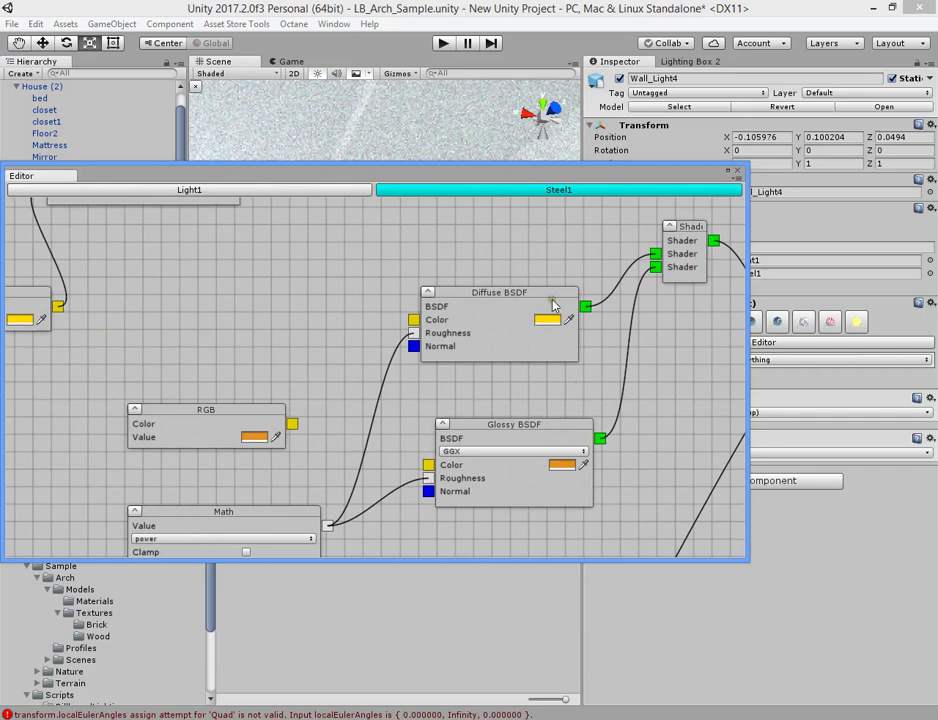
- Set the Math power node's values to 0 and 1, then edit the Glossy BSDF colour
middle_drag(363, 453, 419, 311)
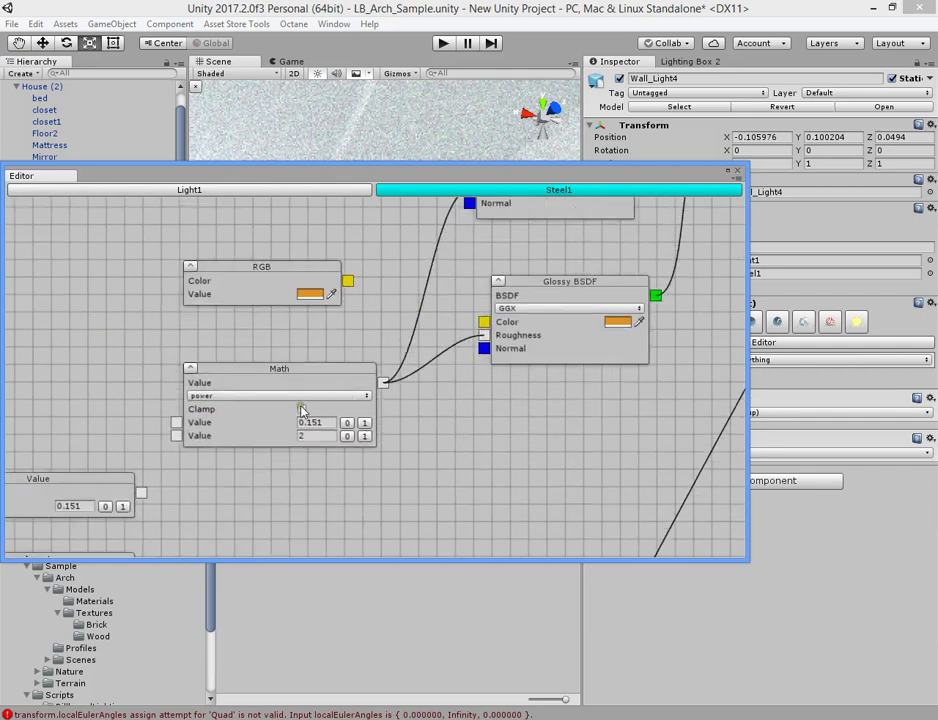
click(332, 421)
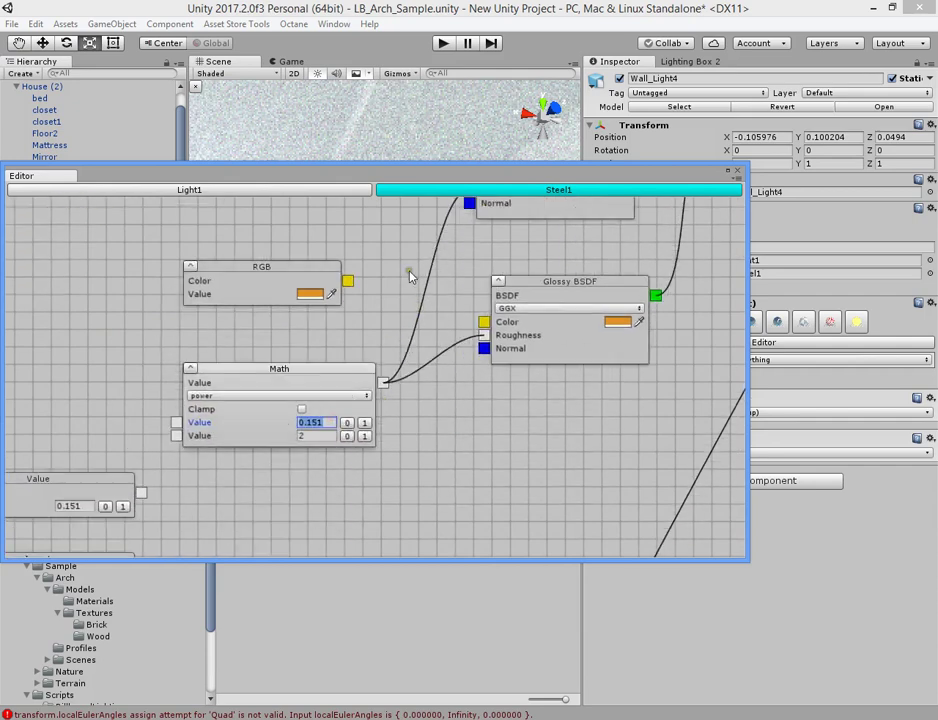
middle_drag(408, 277, 421, 345)
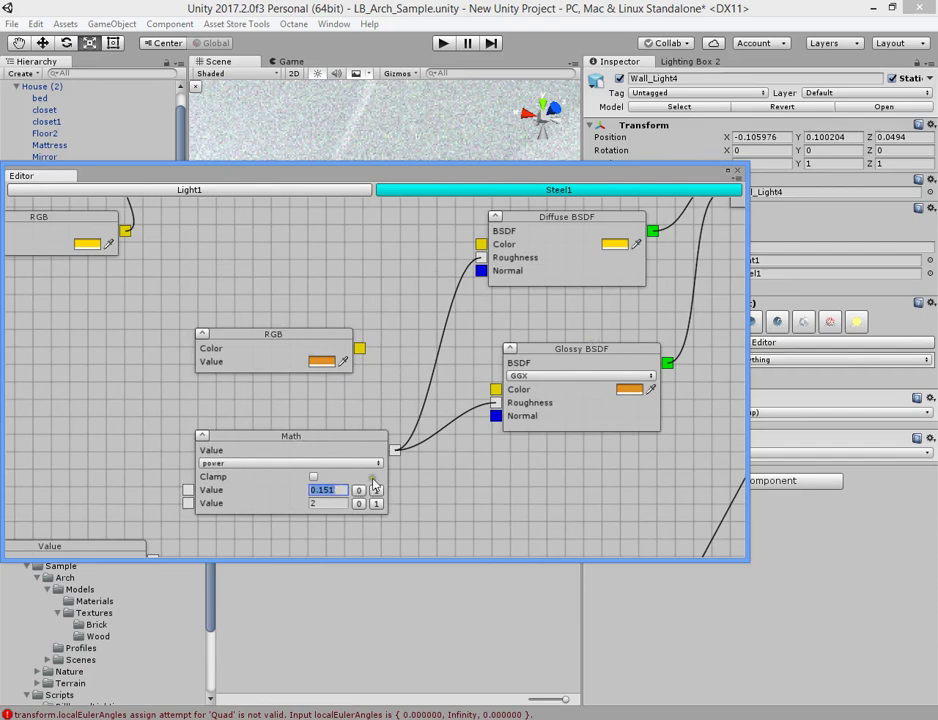
text(0)
key(Tab)
text(1)
drag(456, 180, 483, 302)
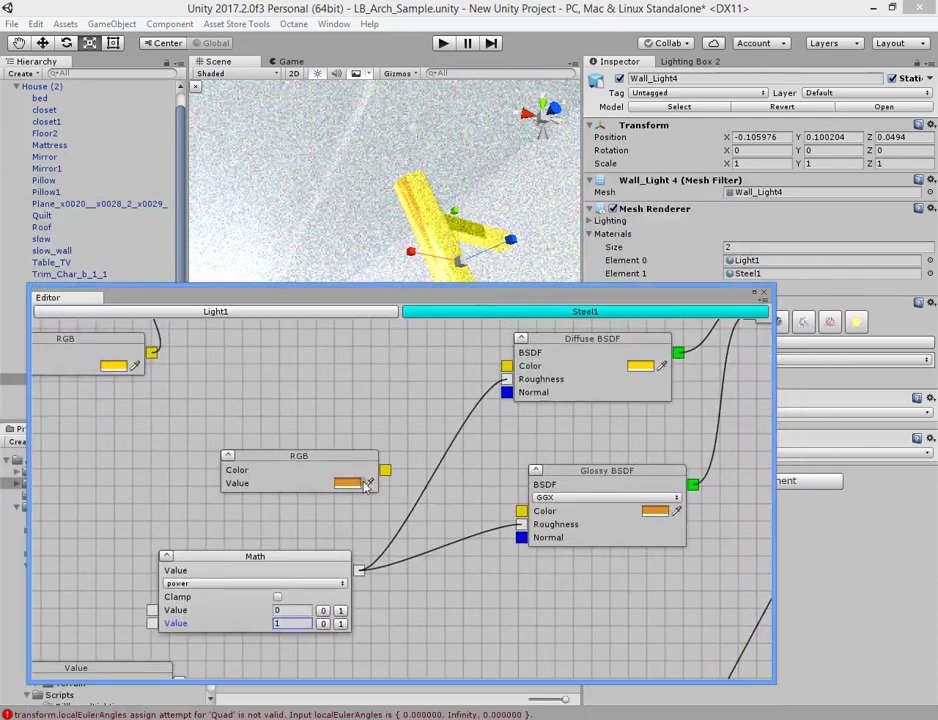
click(658, 512)
- Darken the Glossy colour to near-black brown and shift the Diffuse colour toward orange
drag(605, 243, 630, 226)
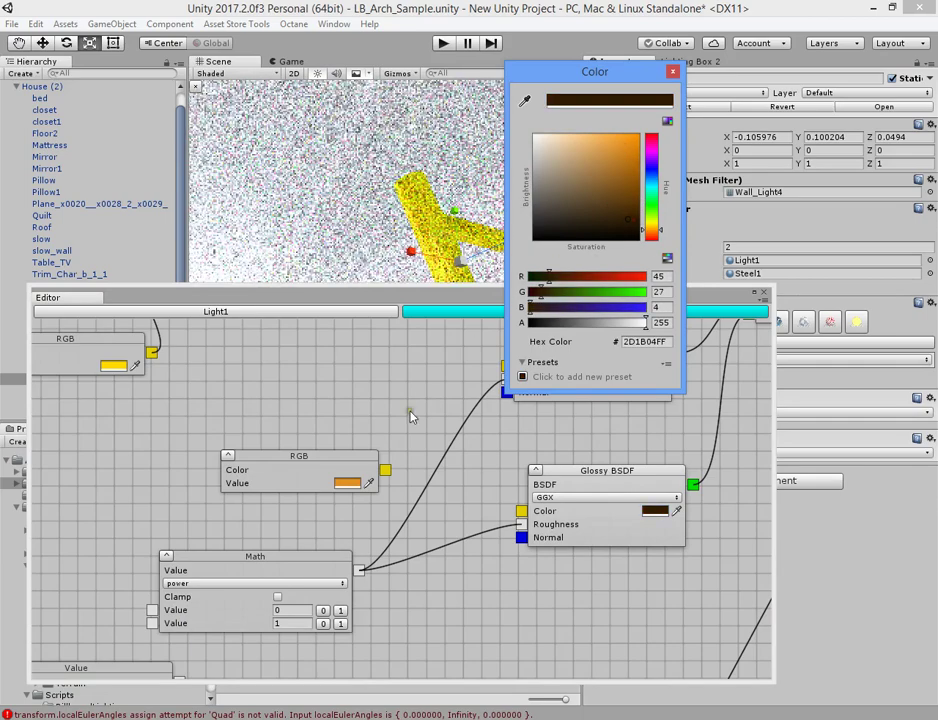
click(437, 382)
middle_drag(437, 388, 357, 423)
click(513, 418)
mouse_move(624, 190)
mouse_down()
mouse_move(621, 203)
mouse_move(637, 173)
mouse_up()
drag(651, 233, 658, 240)
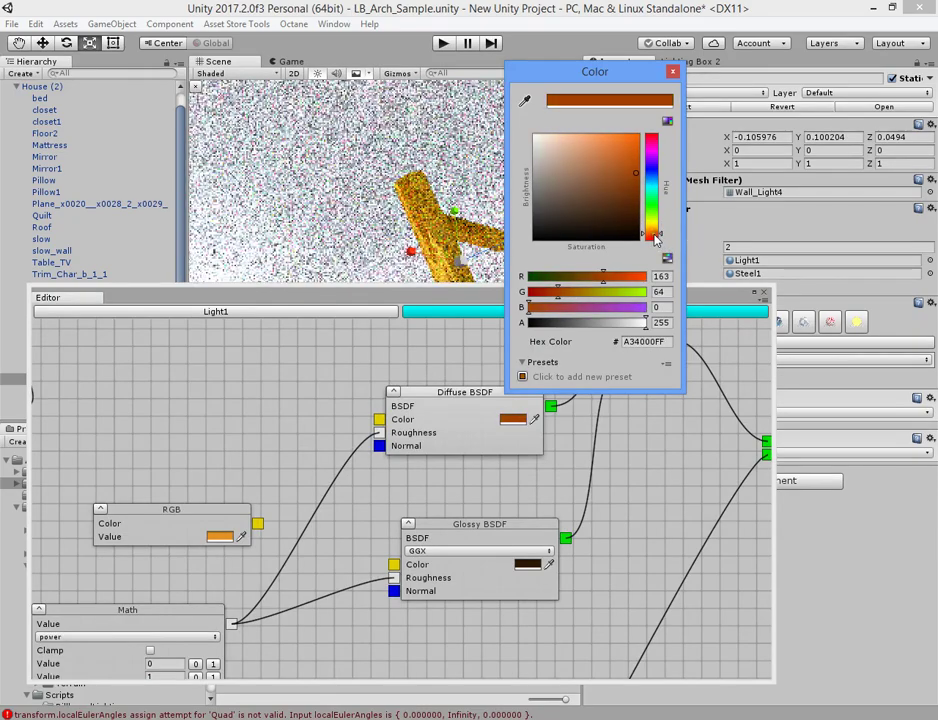
- Settle the Diffuse colour on deep orange-brown and close the node editor
click(530, 565)
drag(603, 226, 636, 161)
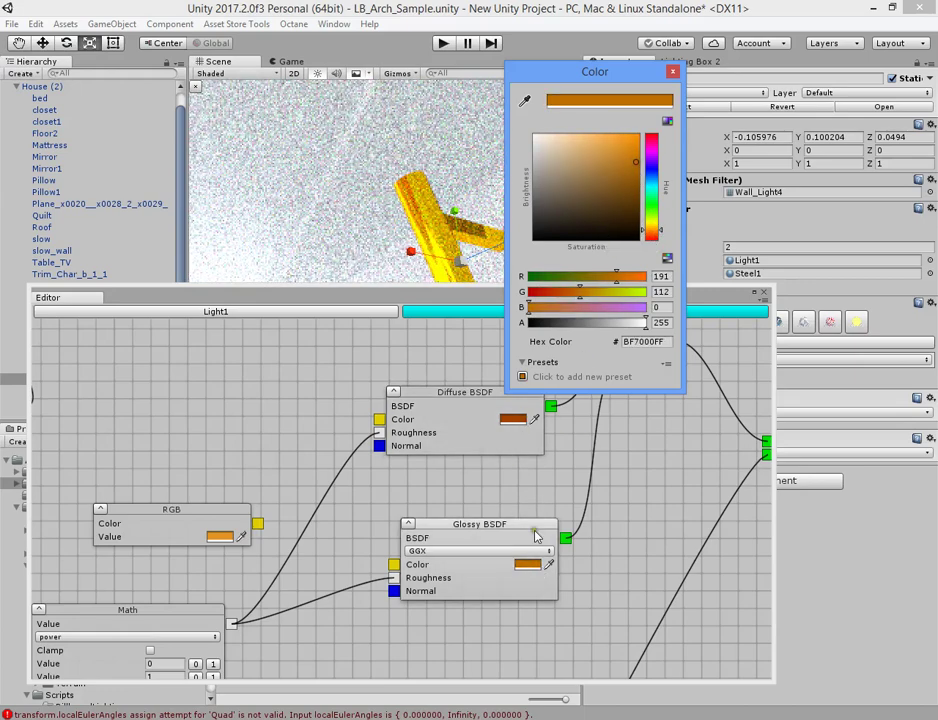
key(ctrl+z)
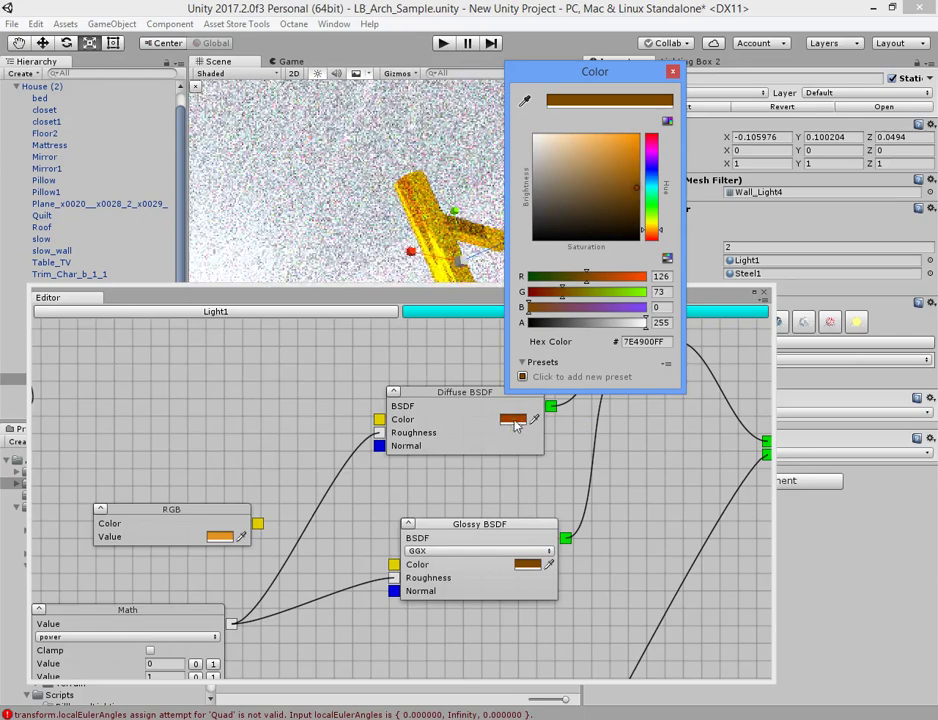
click(637, 158)
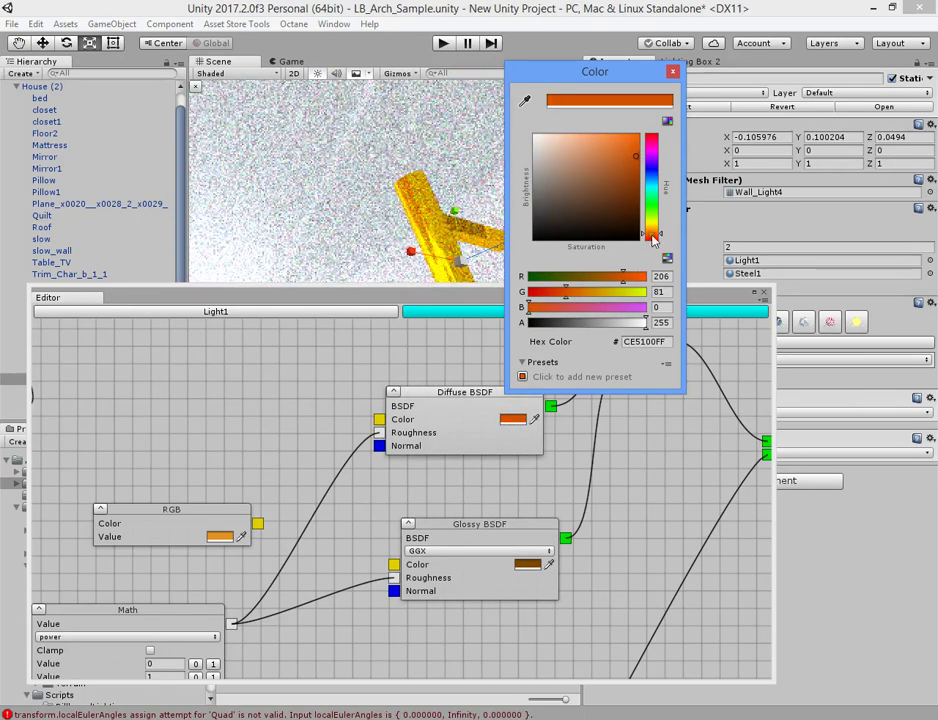
click(640, 186)
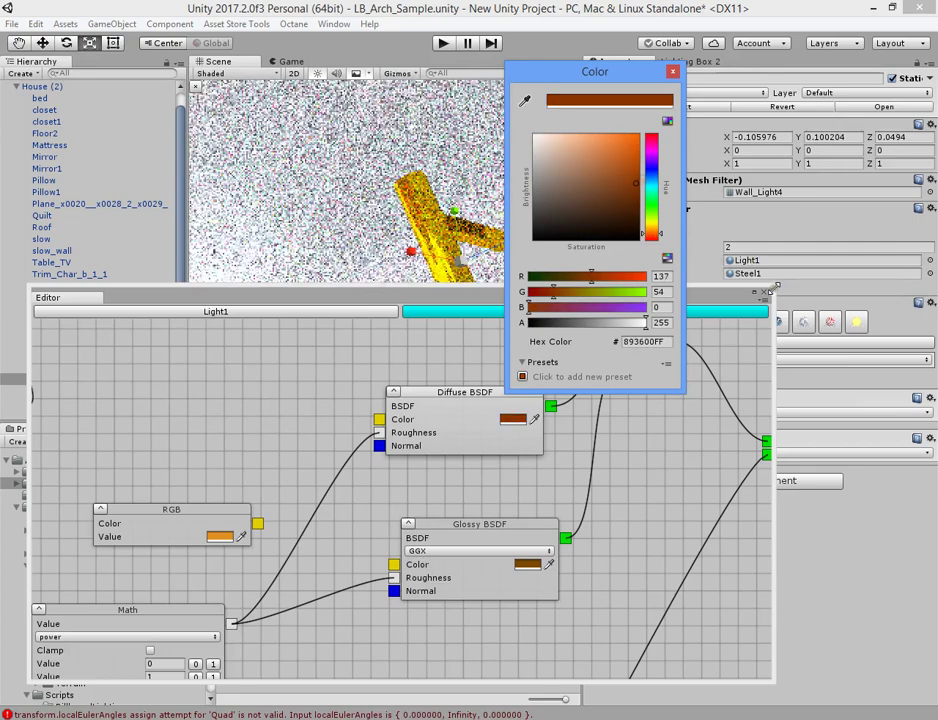
click(763, 292)
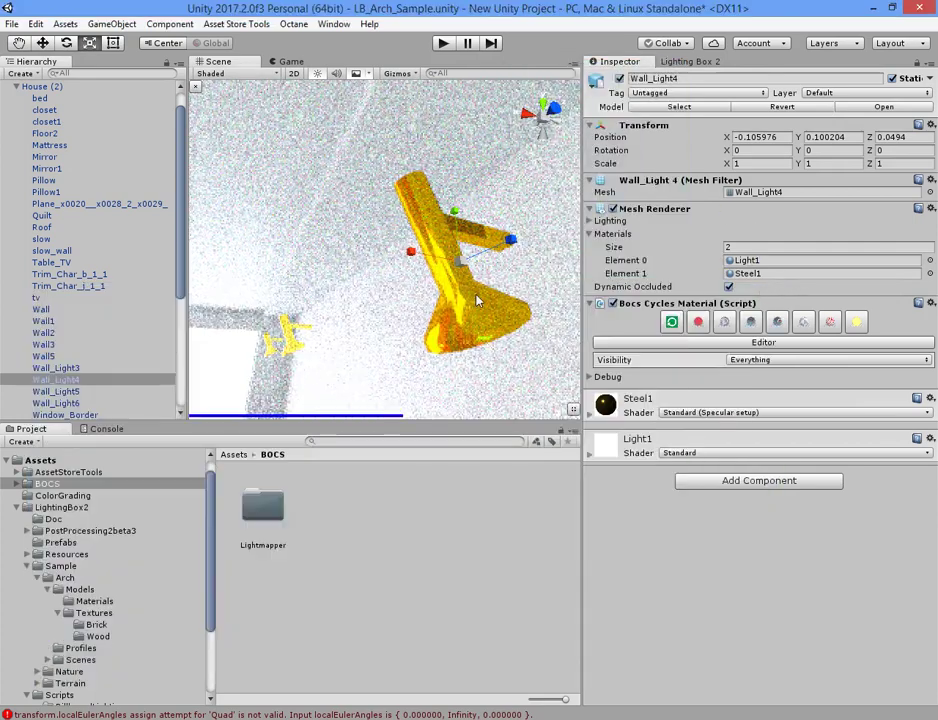
- Deselect the wall light, zoom out and orbit to frame the bed and pink wall
click(540, 290)
scroll(535, 287, down, 5)
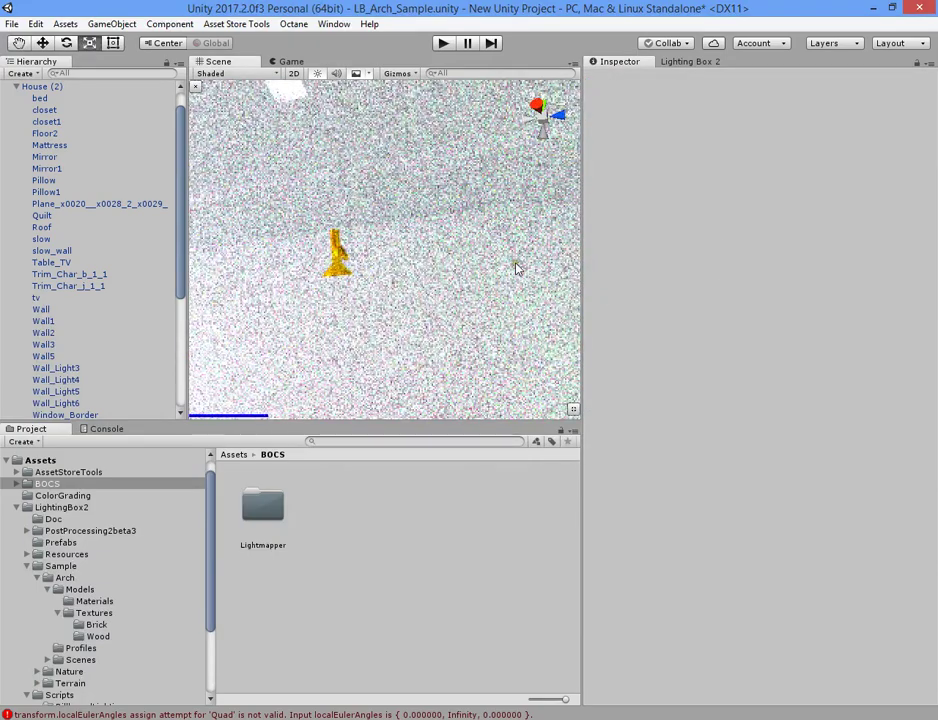
mouse_move(517, 268)
alt+mouse_down()
mouse_move(379, 241)
mouse_move(553, 297)
mouse_move(825, 240)
mouse_move(639, 230)
mouse_move(592, 265)
alt+mouse_up()
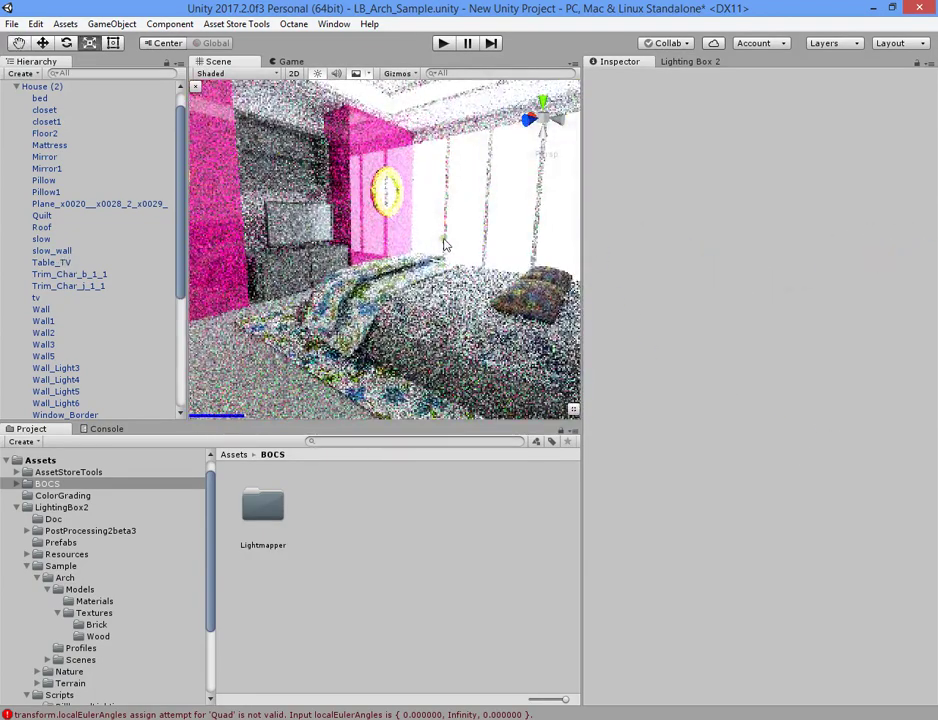
alt+drag(445, 244, 404, 239)
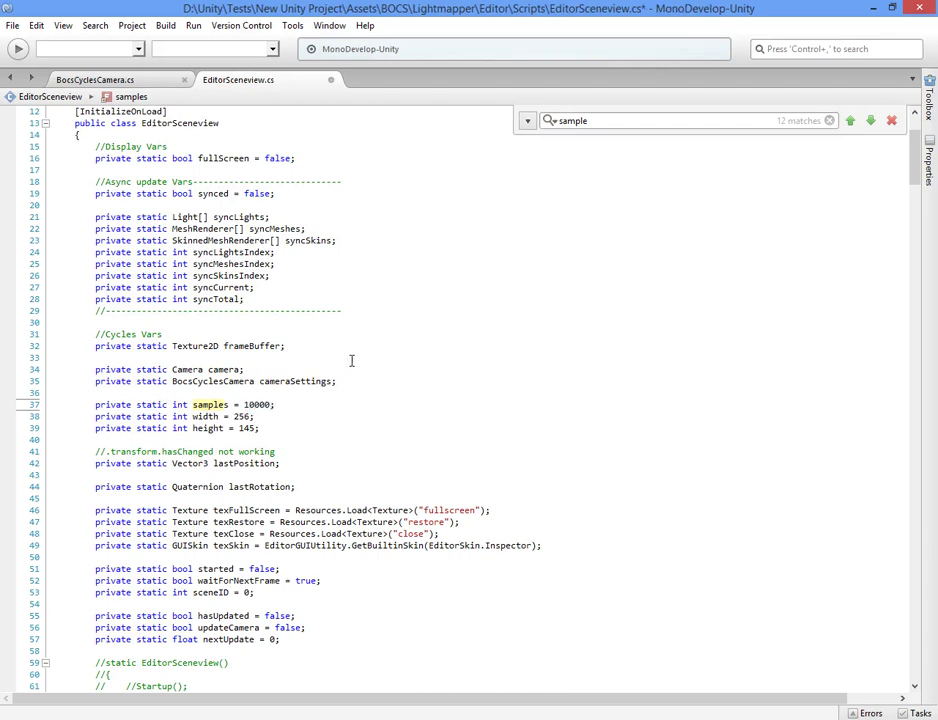
- Save EditorSceneview.cs with samples set to 10000
key(ctrl+s)
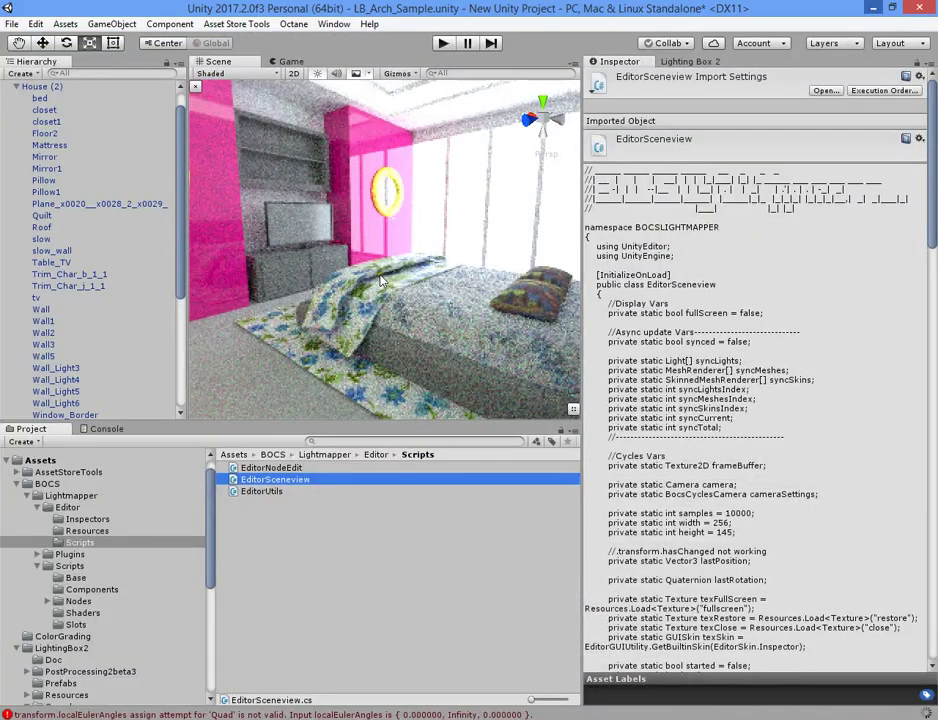
- Orbit to a new bedroom angle and launch the BOCS Lightmapper preview fullscreen
alt+drag(390, 277, 452, 270)
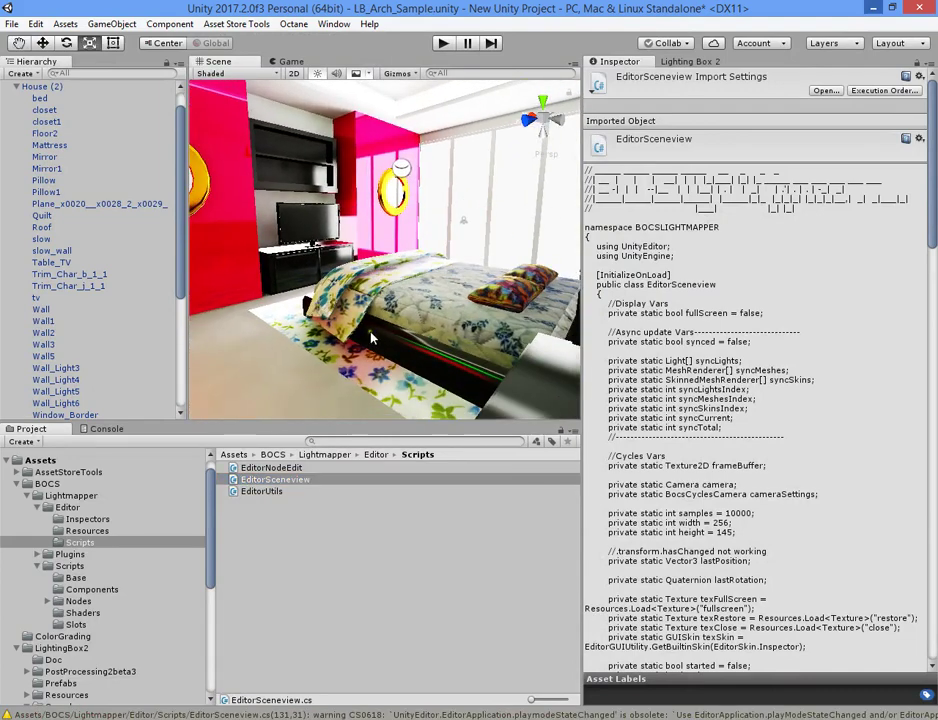
alt+drag(371, 338, 528, 240)
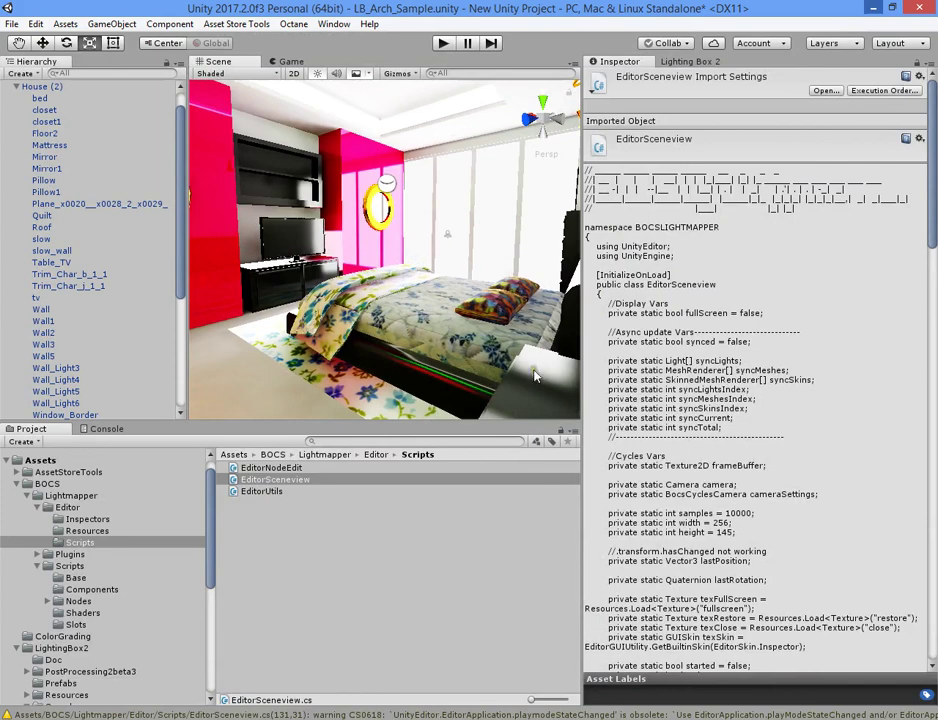
click(334, 23)
mouse_move(376, 78)
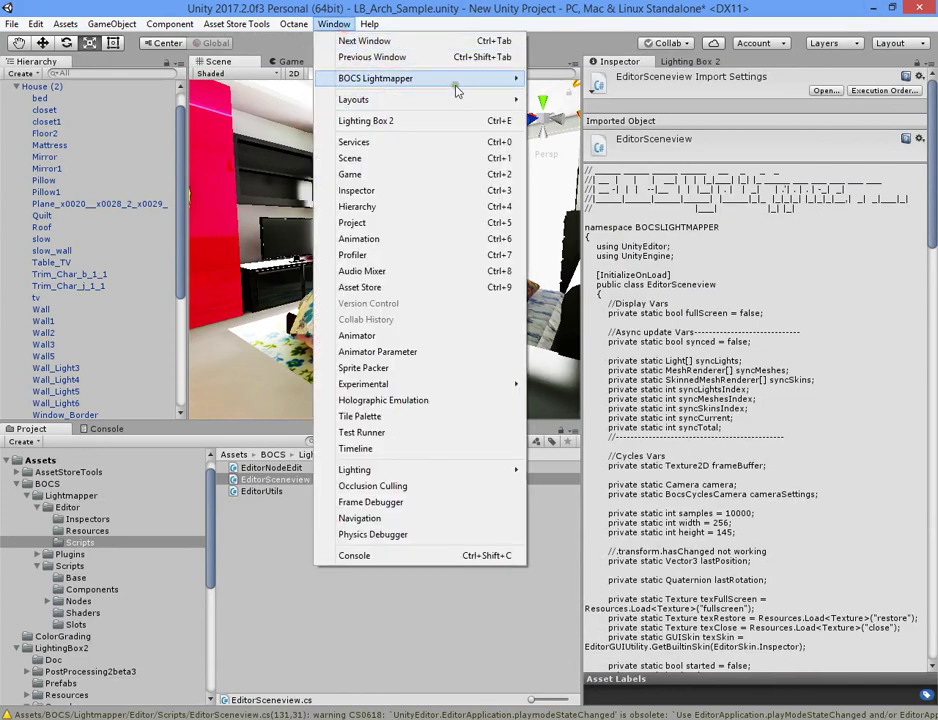
click(562, 79)
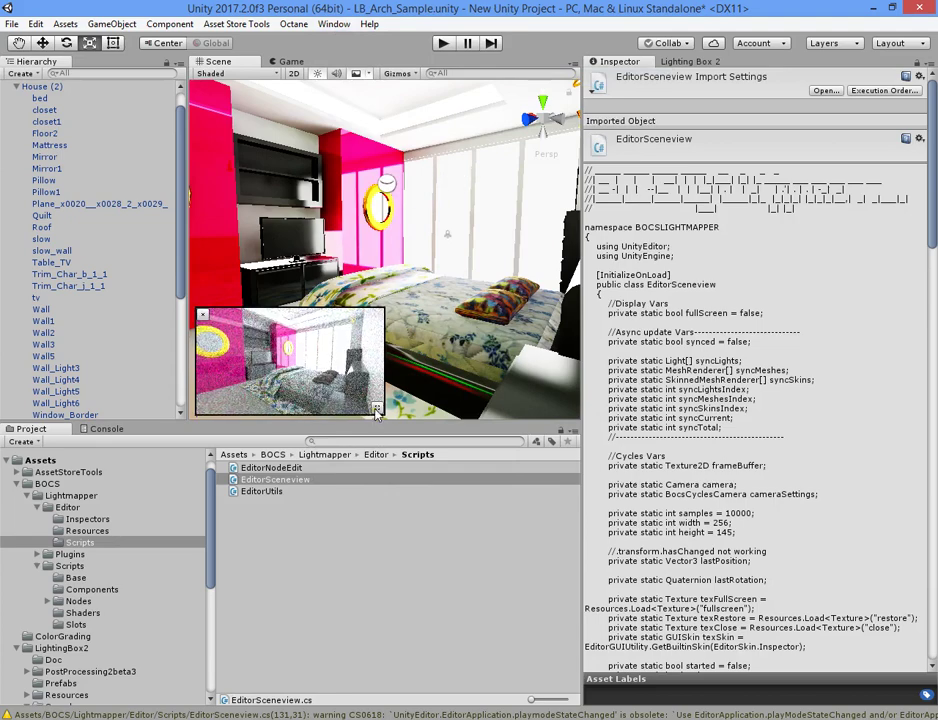
click(377, 410)
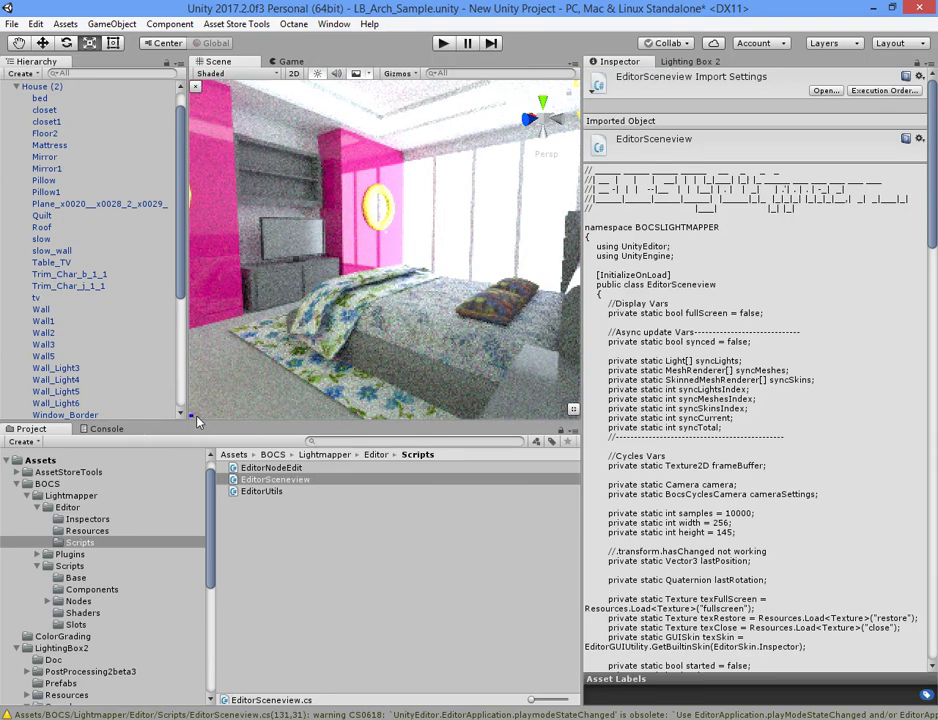
- Maximize the Scene view from its tab's right-click menu
right_click(230, 60)
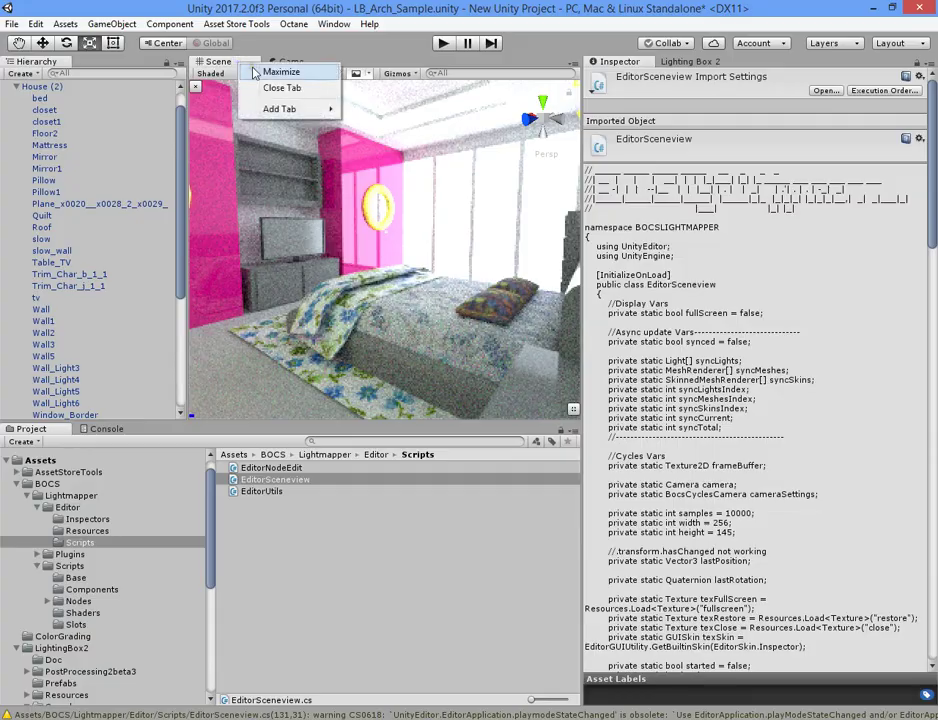
click(255, 70)
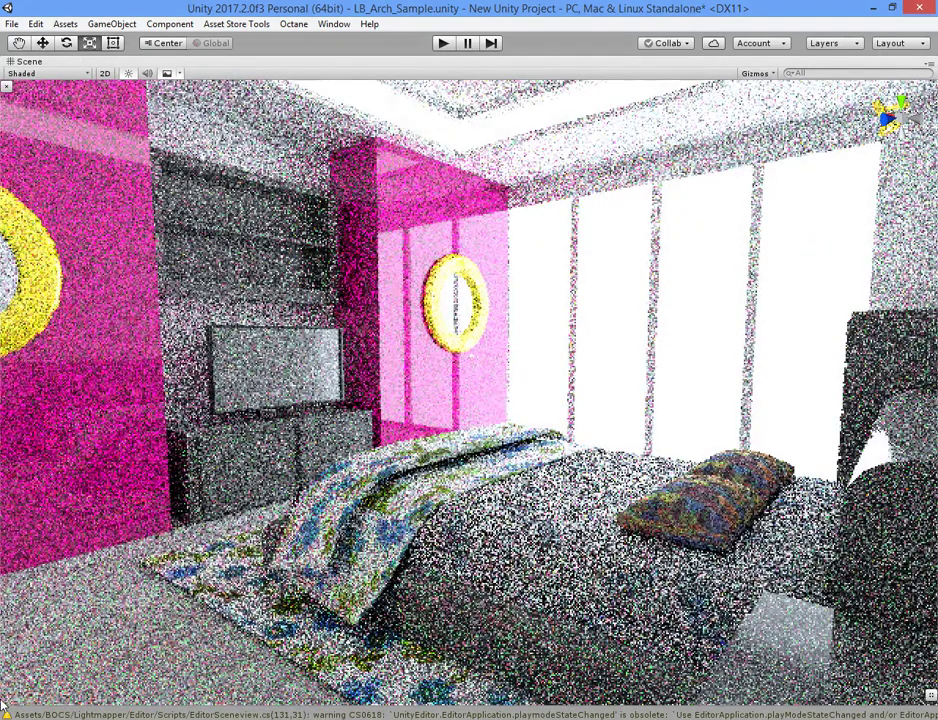